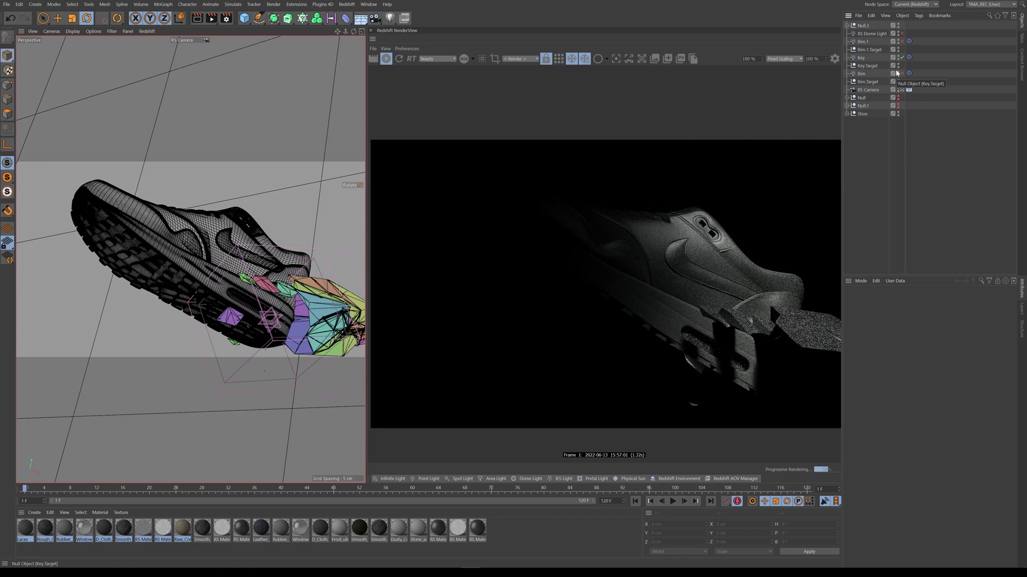
pyautogui.click(862, 58)
pyautogui.moveTo(930, 450); pyautogui.dragTo(965, 450)
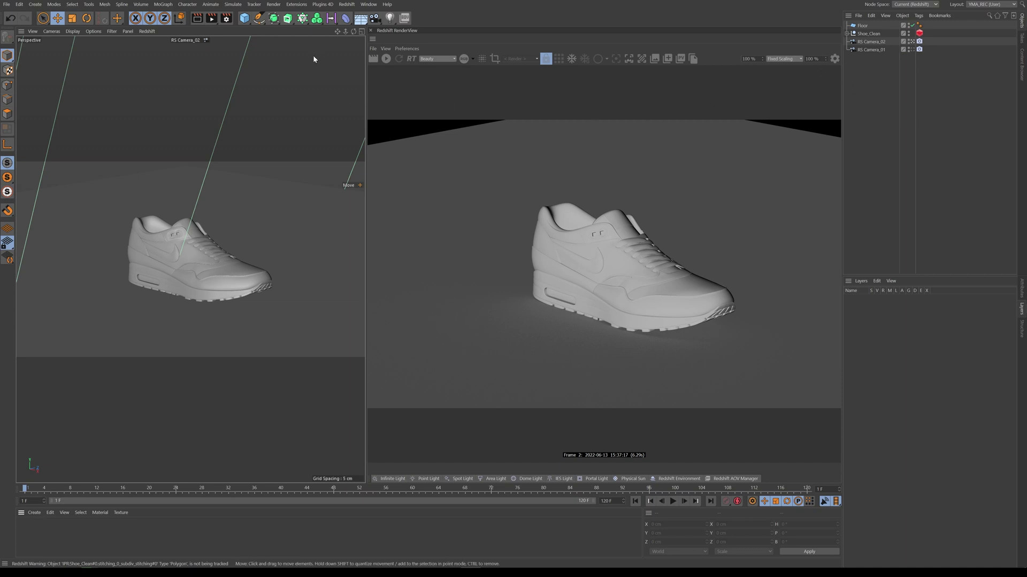
# - Start the interactive render preview and add a Redshift area light with its own target null
pyautogui.click(385, 60)
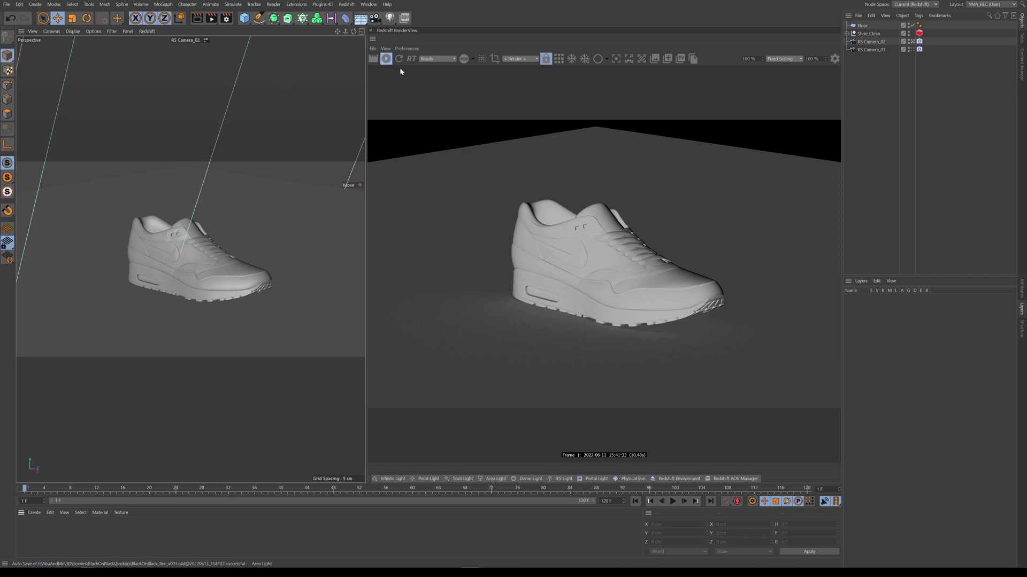
pyautogui.click(496, 478)
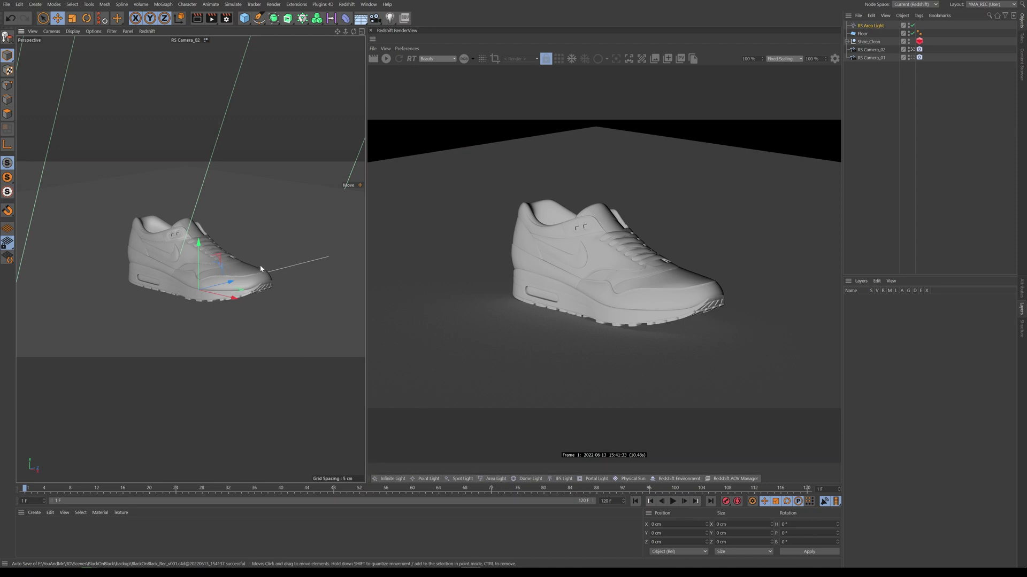
pyautogui.press('h')
pyautogui.scroll(5, 187, 348)
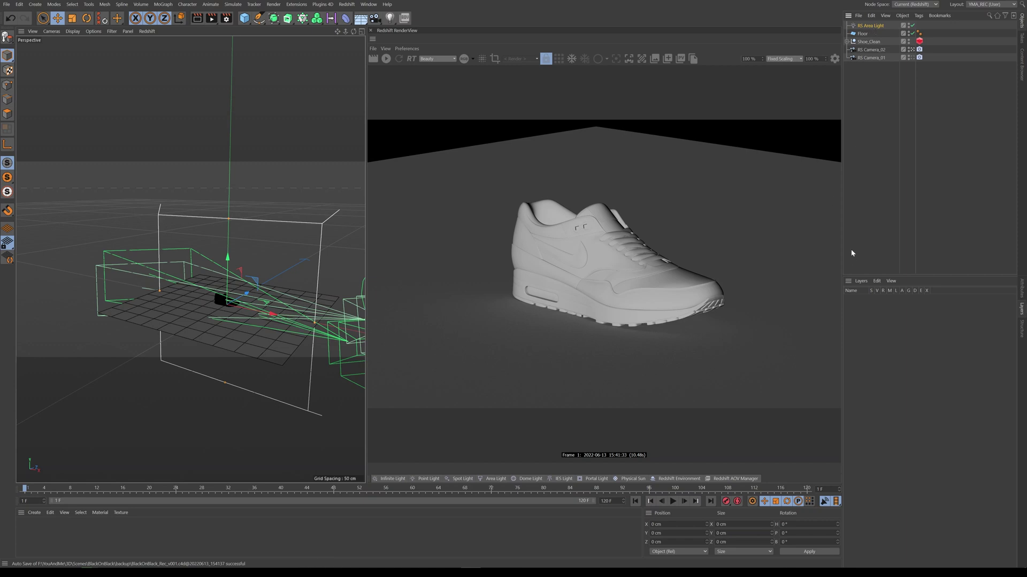
pyautogui.click(1020, 291)
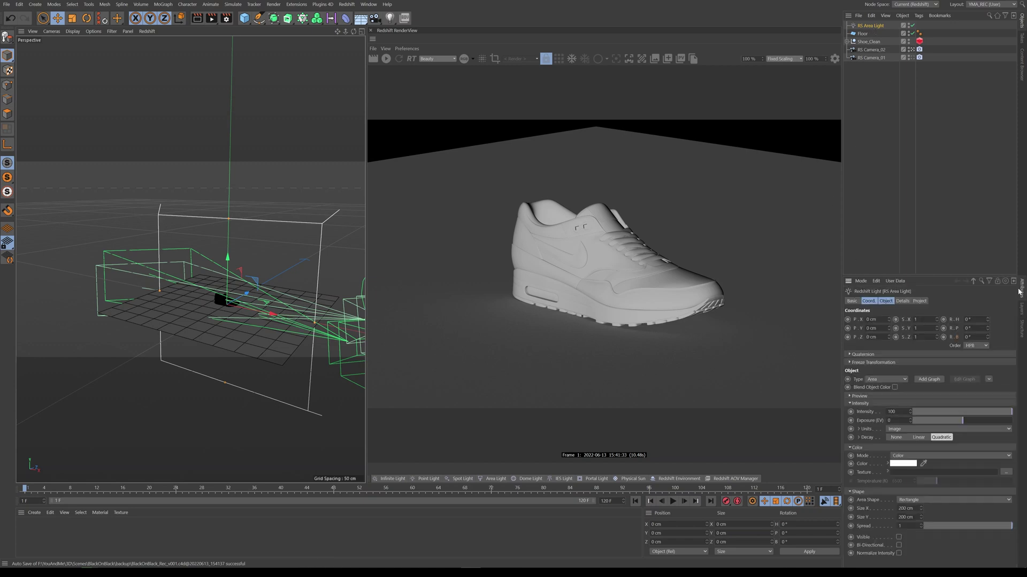
pyautogui.click(989, 380)
pyautogui.click(996, 397)
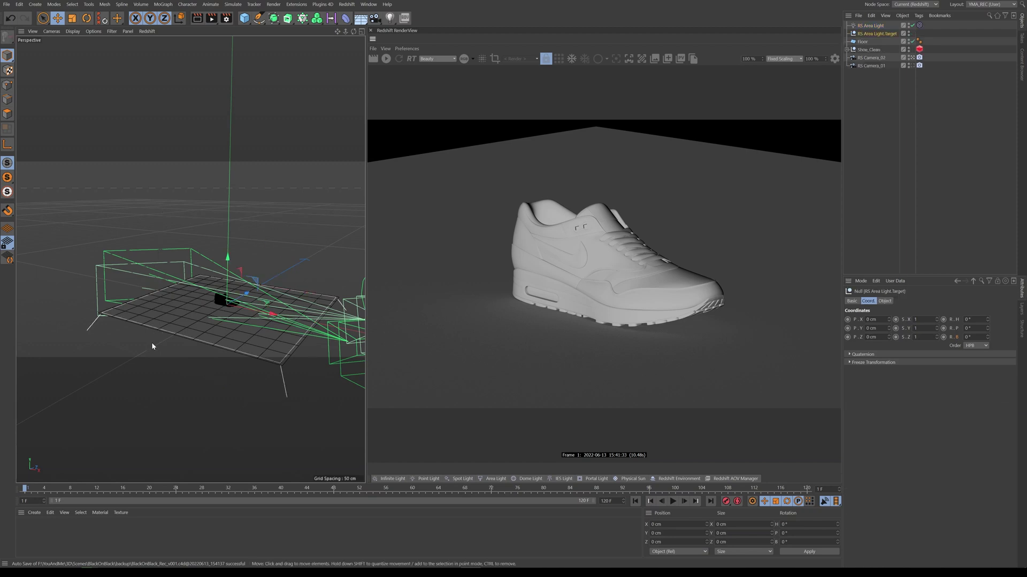
# - Raise the area light above the shoe to about 92.7 cm and scale it down to about 44 cm square
pyautogui.keyDown('alt'); pyautogui.moveTo(152, 342); pyautogui.dragTo(2, 273); pyautogui.keyUp('alt')
pyautogui.click(177, 318)
pyautogui.press('t')
pyautogui.moveTo(200, 184); pyautogui.dragTo(155, 244)
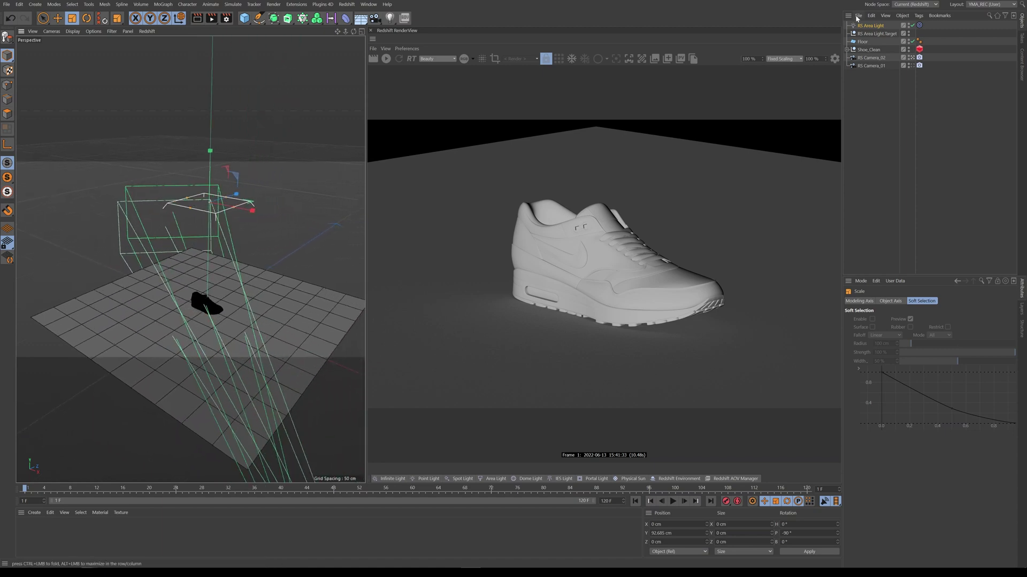
# - Set the area light's intensity to 25
pyautogui.click(868, 27)
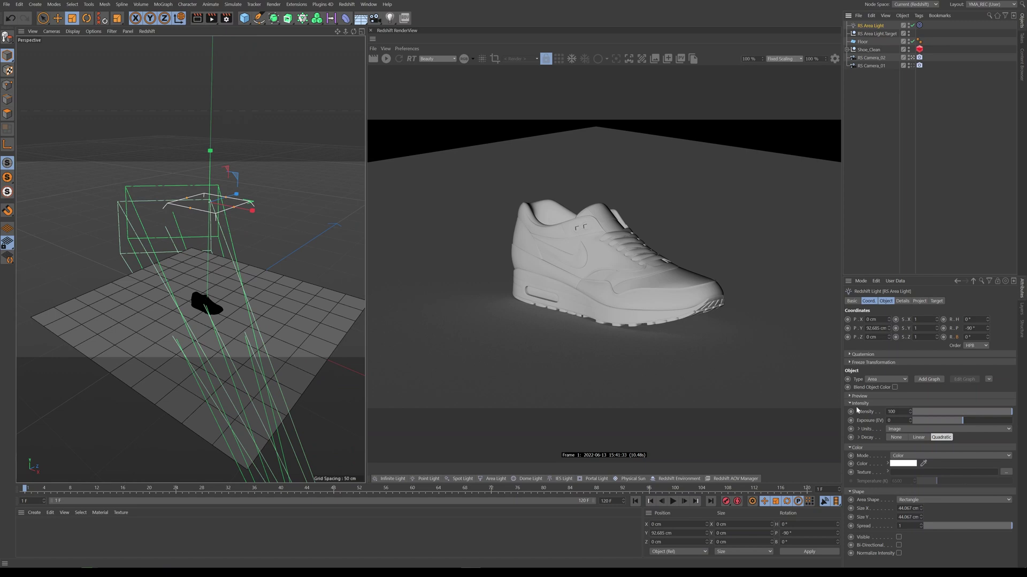
pyautogui.doubleClick(891, 411)
pyautogui.write('25')
pyautogui.press('Return')
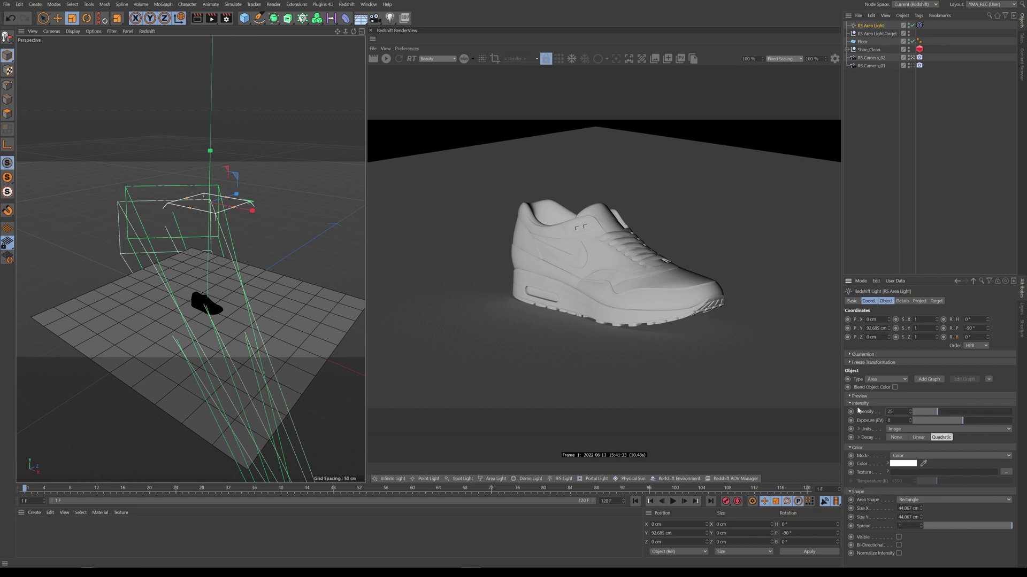
# - Start the interactive render again and frame the shoe under the overhead light in the perspective view
pyautogui.keyDown('alt'); pyautogui.moveTo(230, 275); pyautogui.dragTo(201, 243); pyautogui.keyUp('alt')
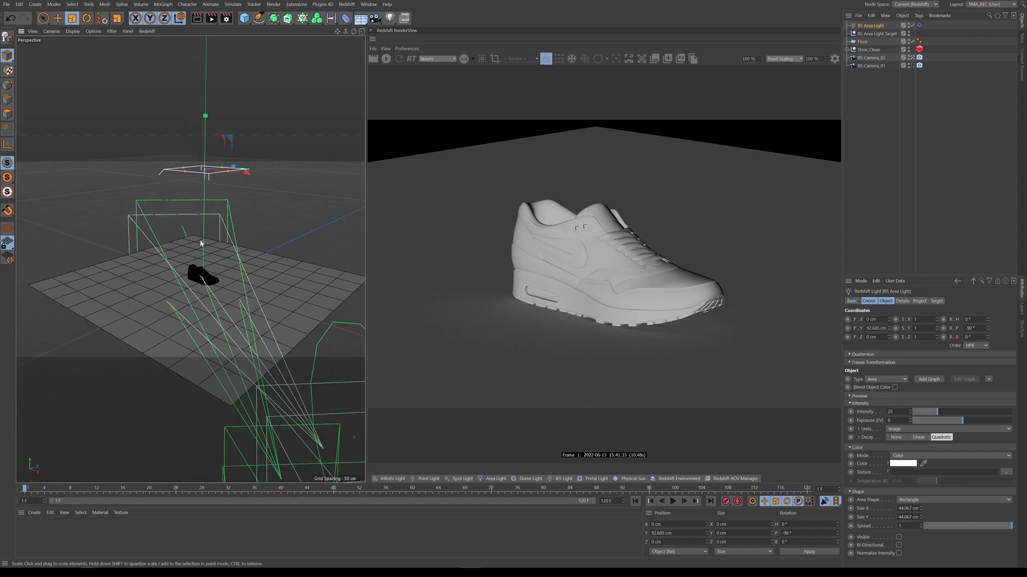
pyautogui.click(386, 58)
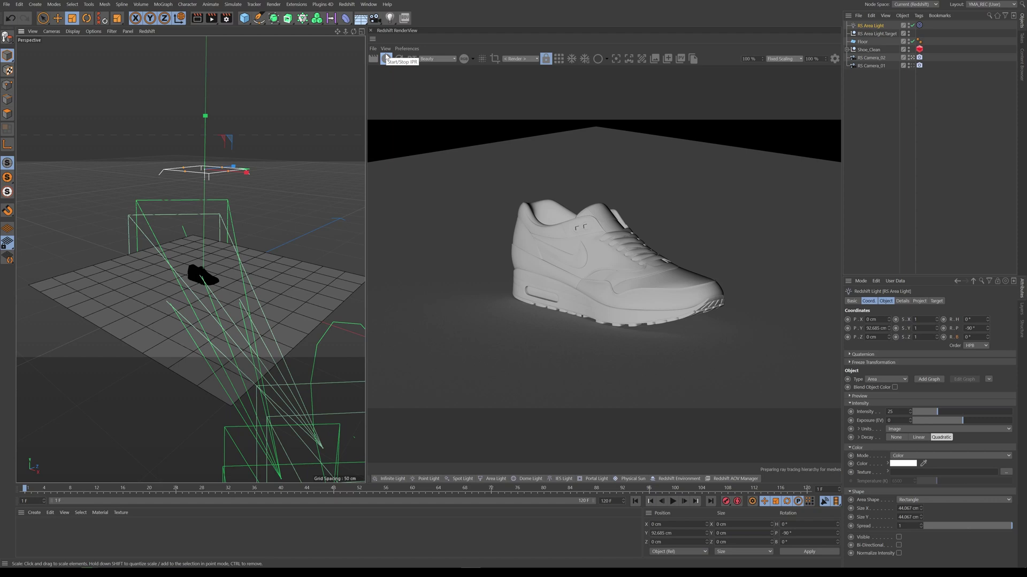
pyautogui.click(572, 58)
pyautogui.scroll(5, 194, 271)
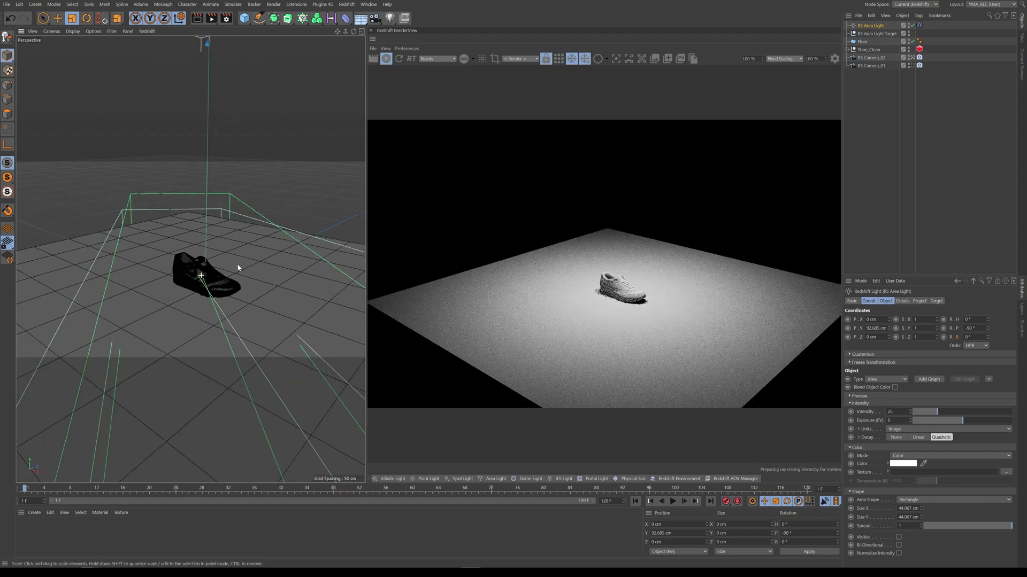
pyautogui.scroll(4, 191, 292)
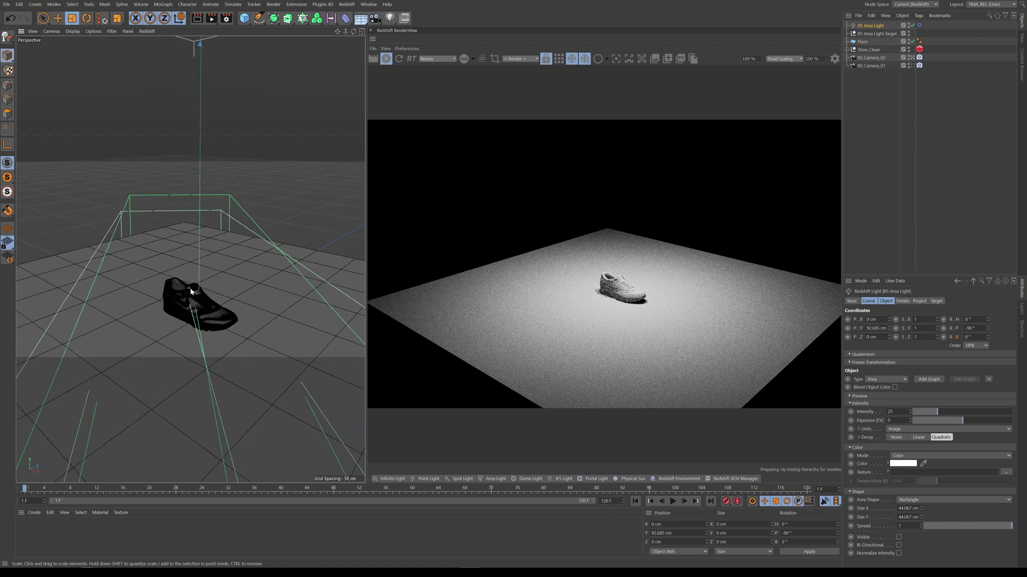
pyautogui.scroll(-2, 191, 292)
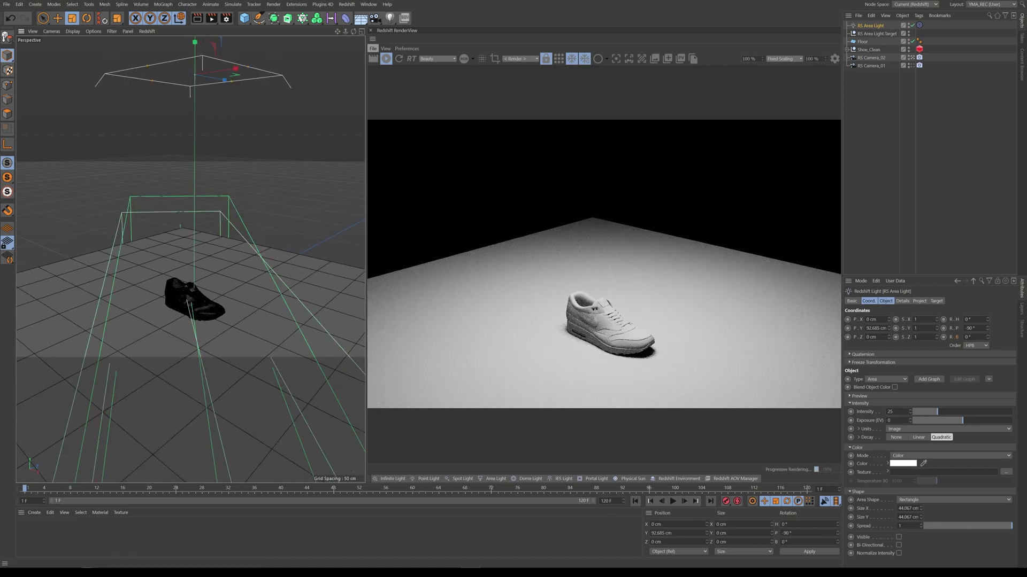
# - Scale the area light down to about 18 cm square and lower it to about 47.4 cm above the floor
pyautogui.moveTo(204, 94); pyautogui.dragTo(11, 133)
pyautogui.press('e')
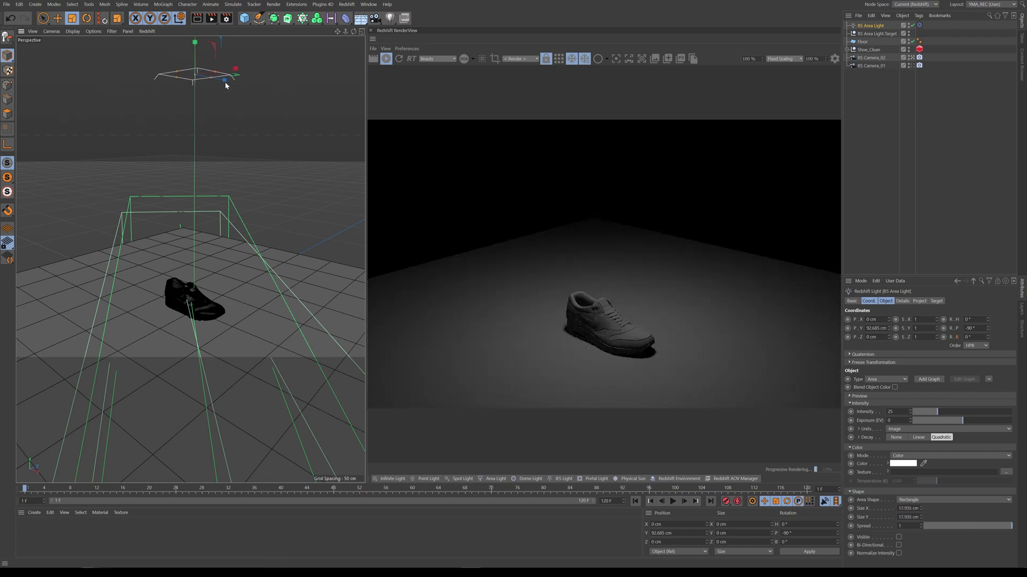
pyautogui.moveTo(195, 56); pyautogui.dragTo(202, 262)
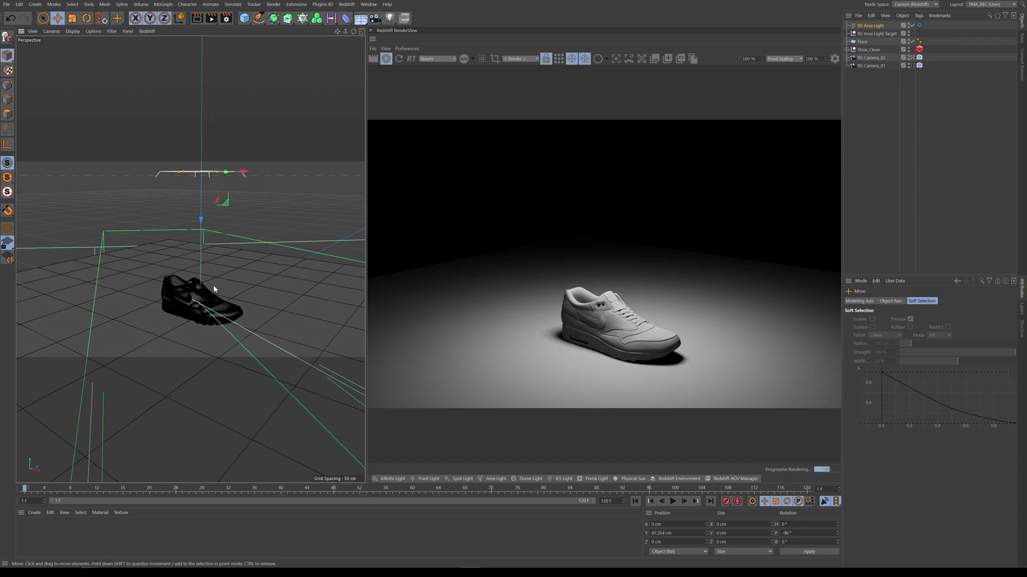
# - Shrink the area light to a Size X and Size Y of 10 cm each
pyautogui.click(871, 25)
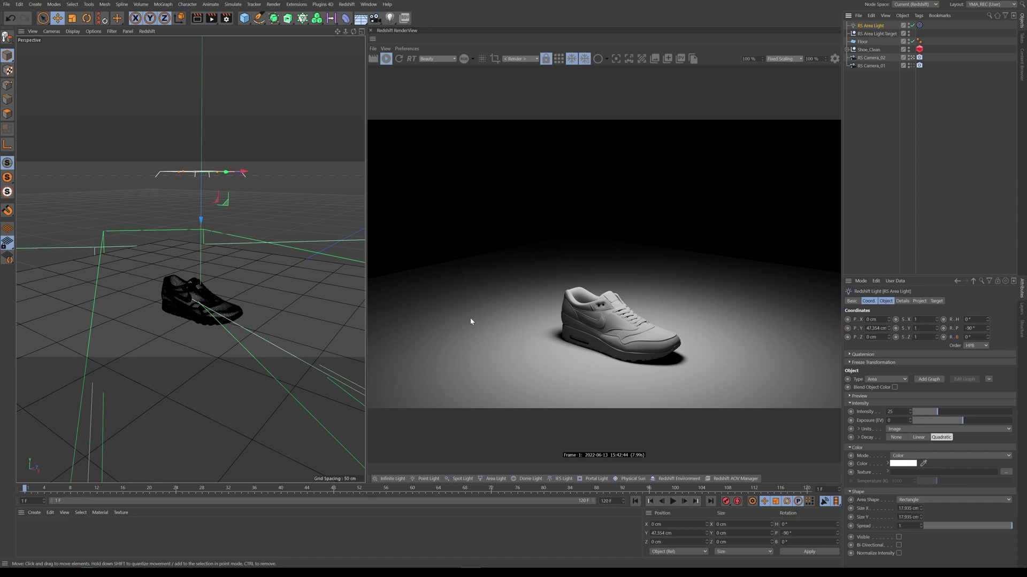
pyautogui.press('t')
pyautogui.moveTo(209, 179)
pyautogui.mouseDown()
pyautogui.moveTo(199, 175)
pyautogui.moveTo(207, 179)
pyautogui.mouseUp()
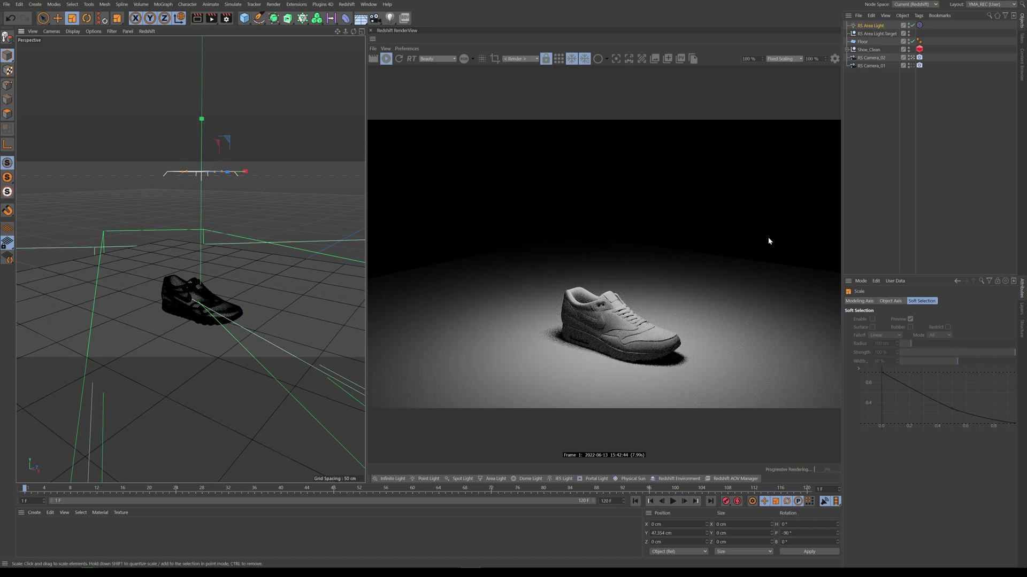
pyautogui.click(871, 25)
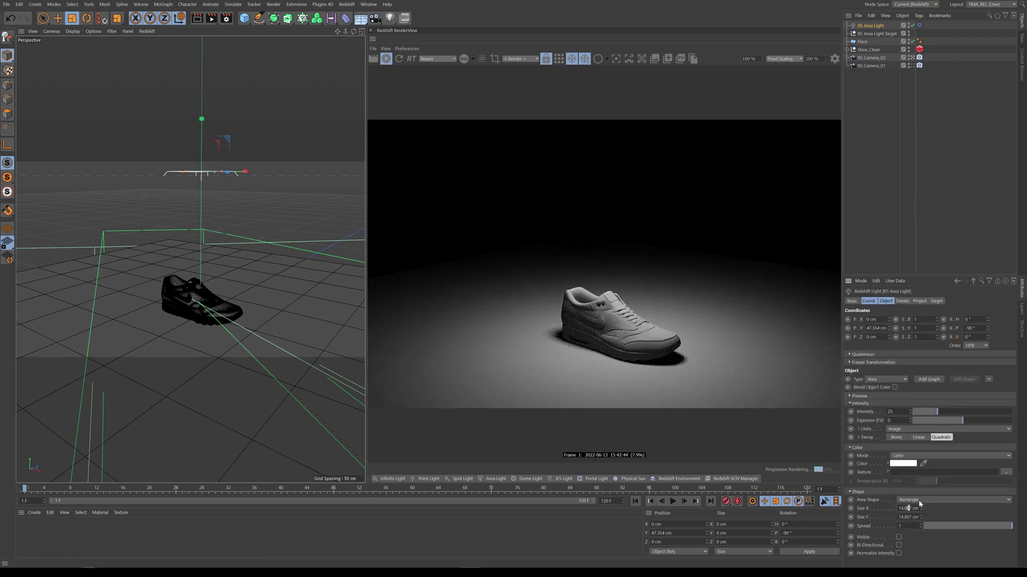
pyautogui.write('10')
pyautogui.press('Tab')
pyautogui.write('10')
pyautogui.press('Return')
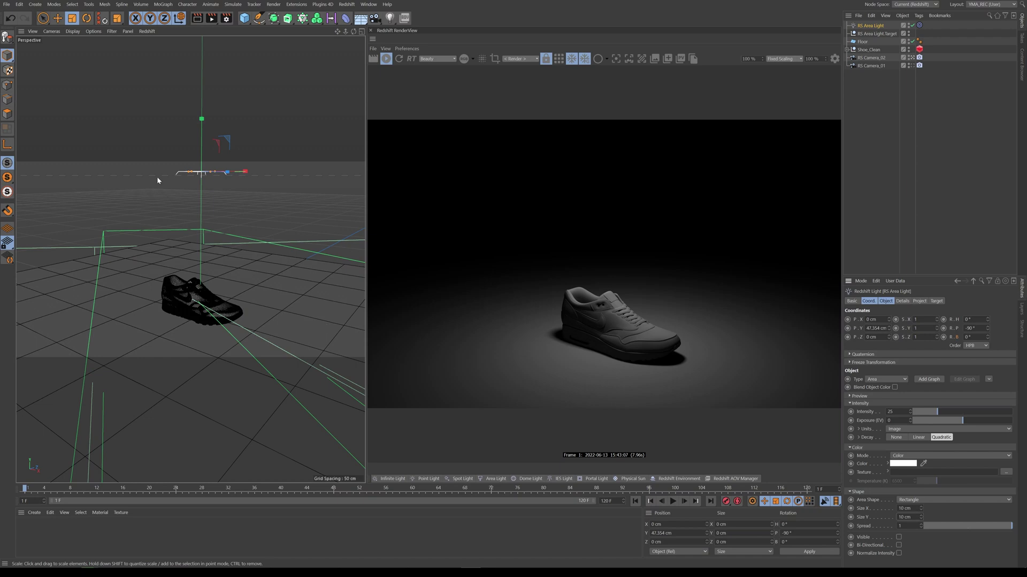
# - Move the area light to about X -7.9 cm and Y 40.7 cm, and scale it up for a softer light
pyautogui.moveTo(225, 151); pyautogui.dragTo(182, 200)
pyautogui.press('e')
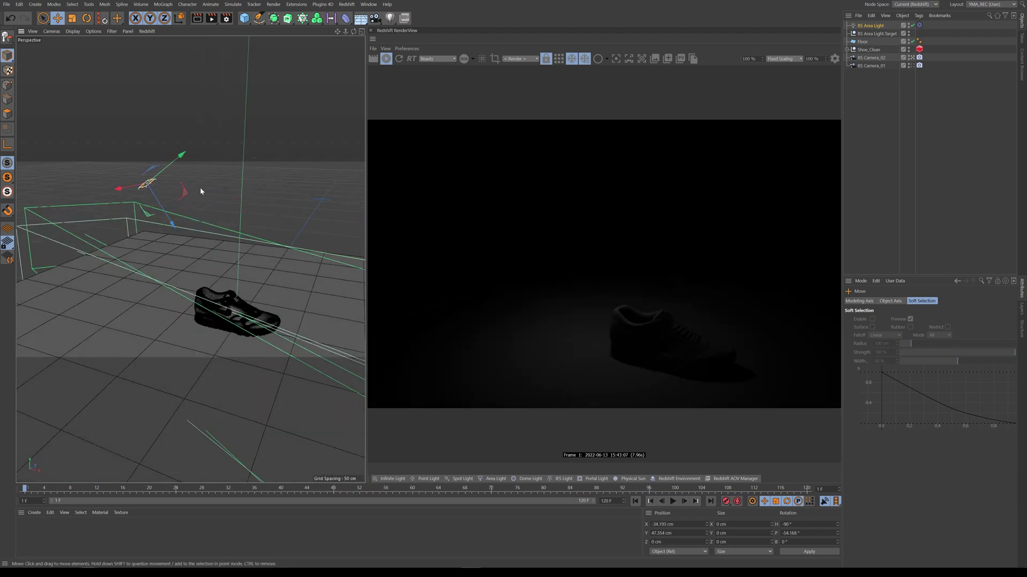
pyautogui.keyDown('alt'); pyautogui.moveTo(287, 314); pyautogui.dragTo(207, 316); pyautogui.keyUp('alt')
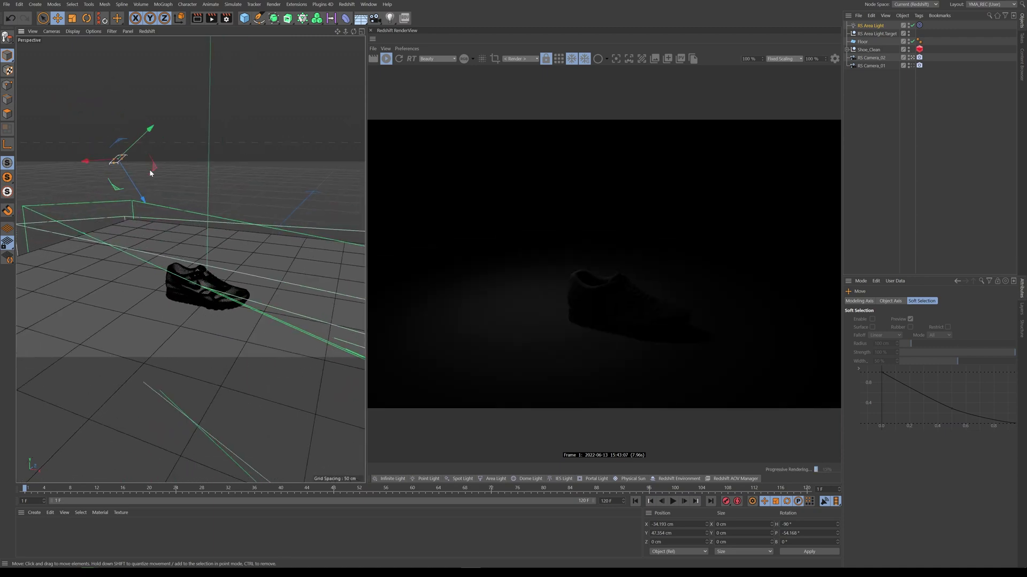
pyautogui.moveTo(150, 173); pyautogui.dragTo(235, 194)
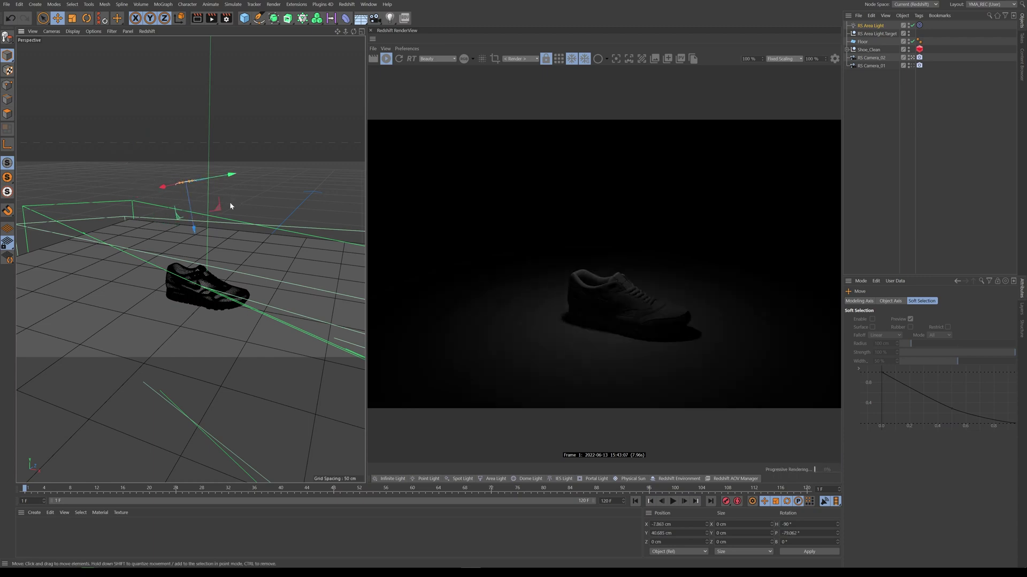
pyautogui.press('t')
pyautogui.press('w')
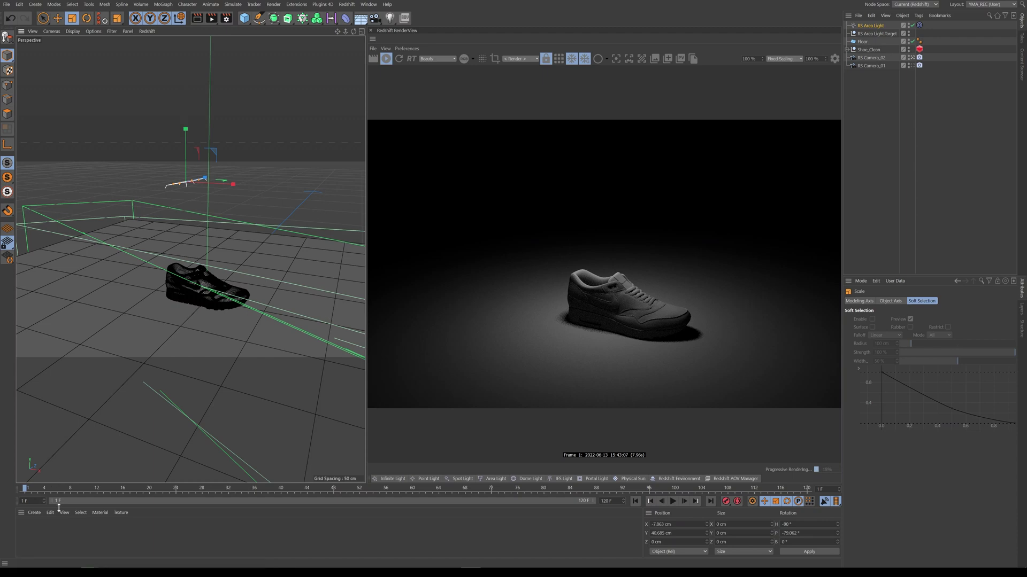
# - Create a Redshift material and assign it to the Shoe_Clean object
pyautogui.doubleClick(32, 530)
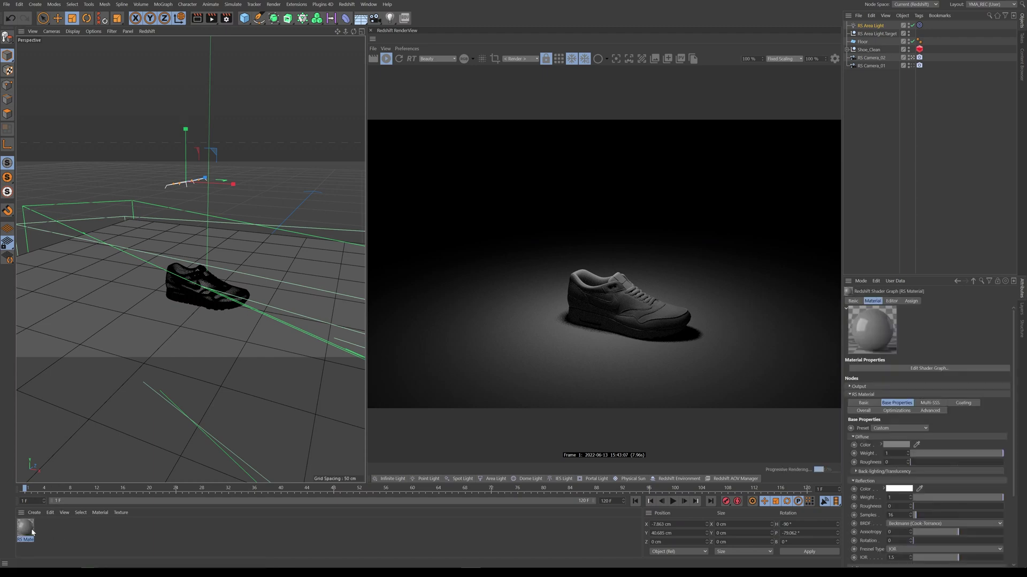
pyautogui.moveTo(26, 528); pyautogui.dragTo(868, 51)
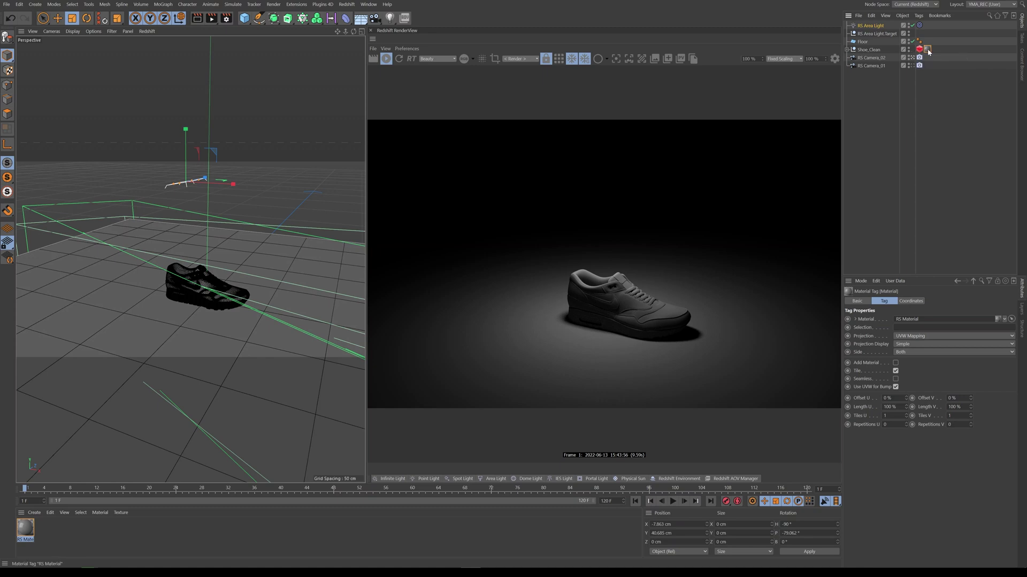
# - Darken the shoe material's diffuse color in its shader graph to a near-black grey with a value of about 11%
pyautogui.doubleClick(928, 49)
pyautogui.click(915, 369)
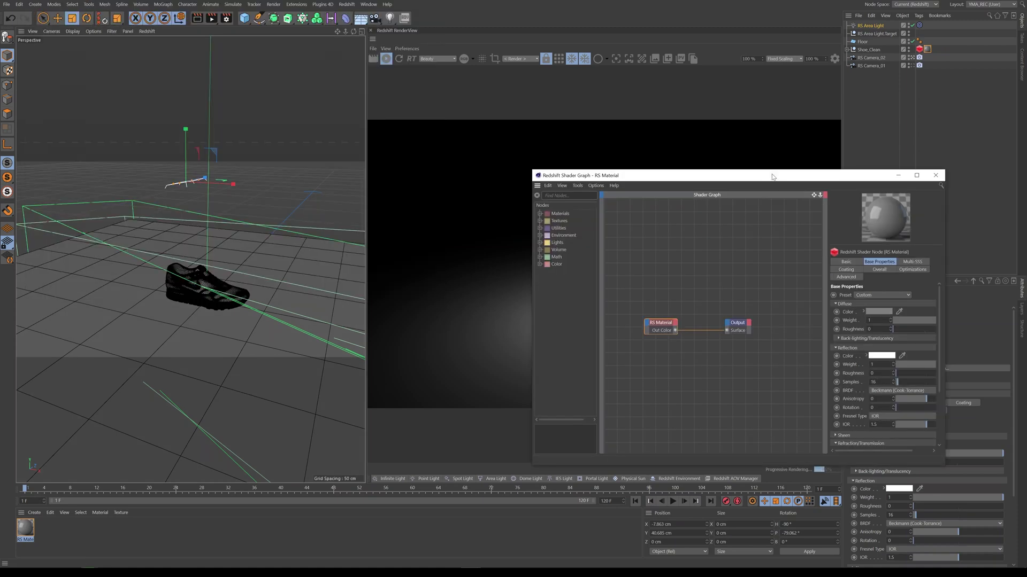
pyautogui.moveTo(802, 175); pyautogui.dragTo(691, 168)
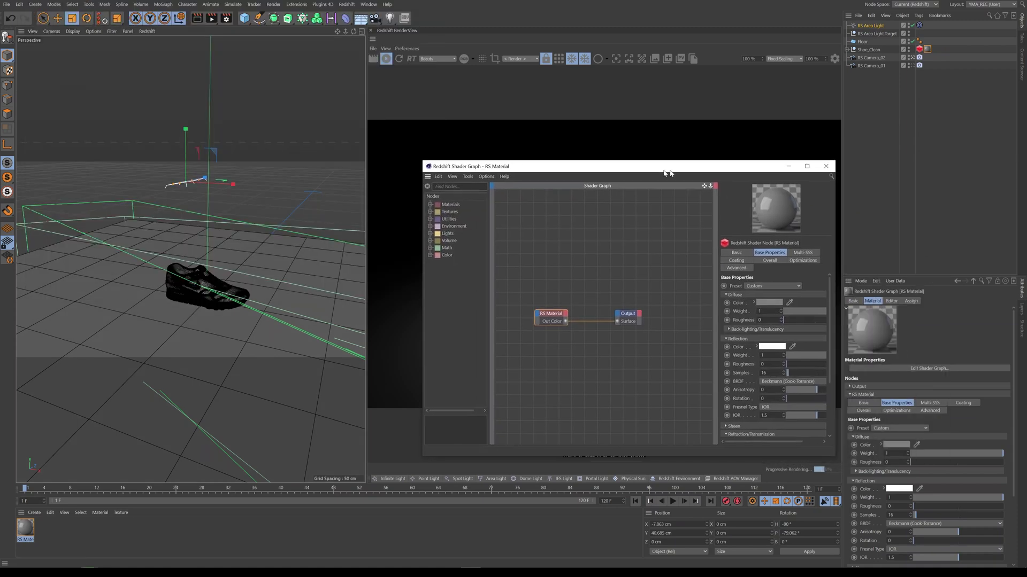
pyautogui.click(767, 305)
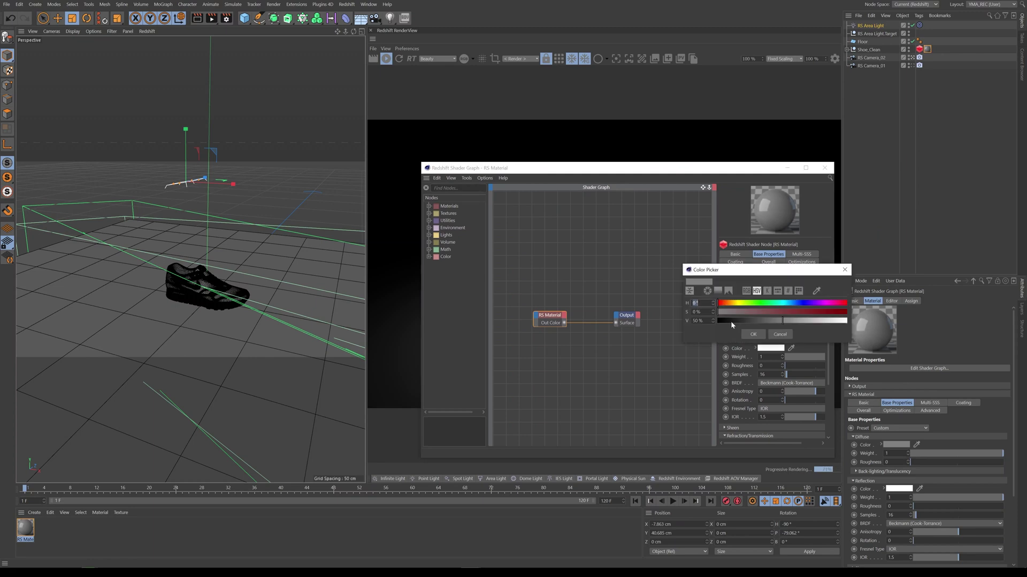
pyautogui.click(731, 320)
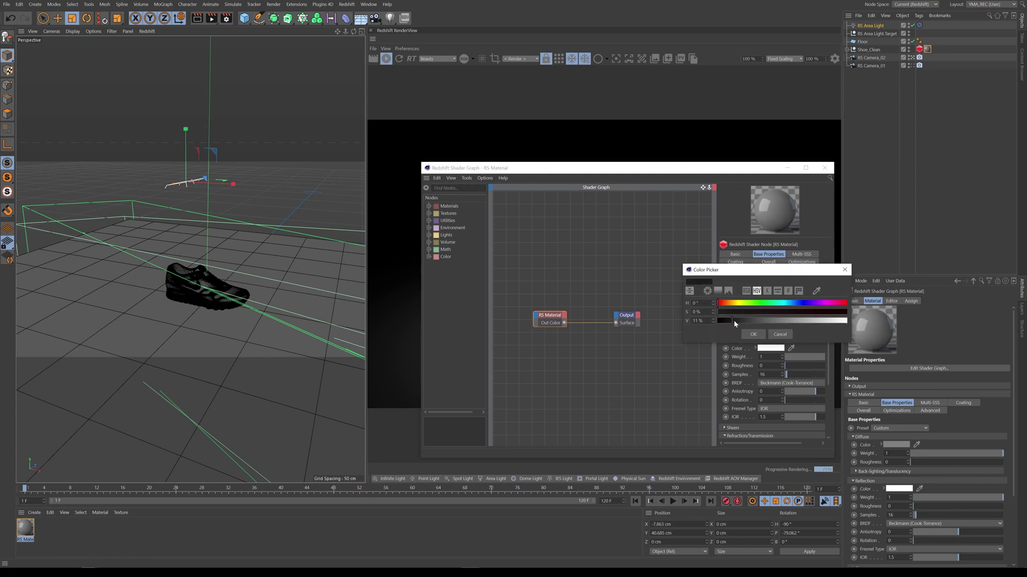
pyautogui.click(734, 321)
pyautogui.click(752, 334)
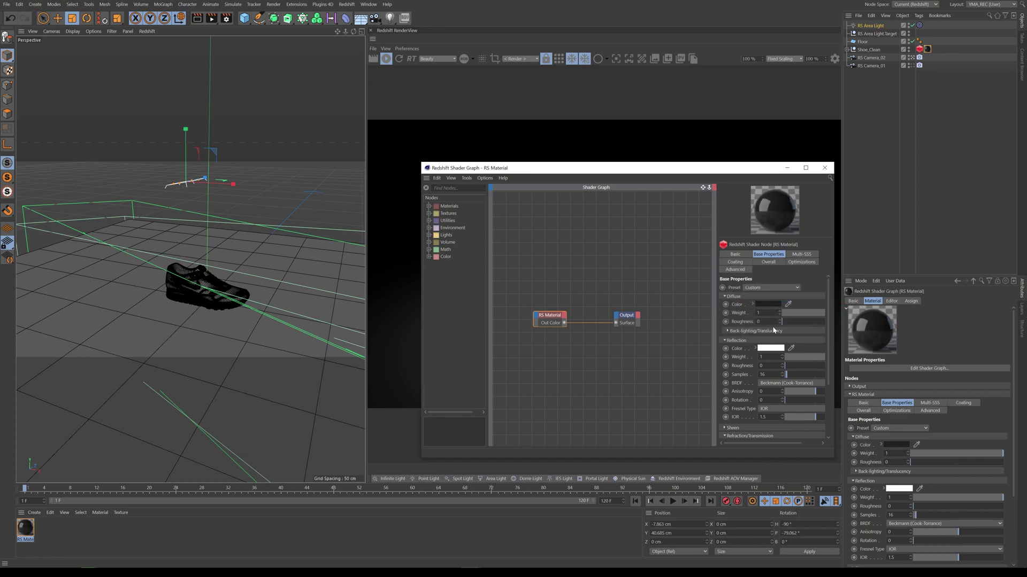
pyautogui.moveTo(729, 169); pyautogui.dragTo(384, 188)
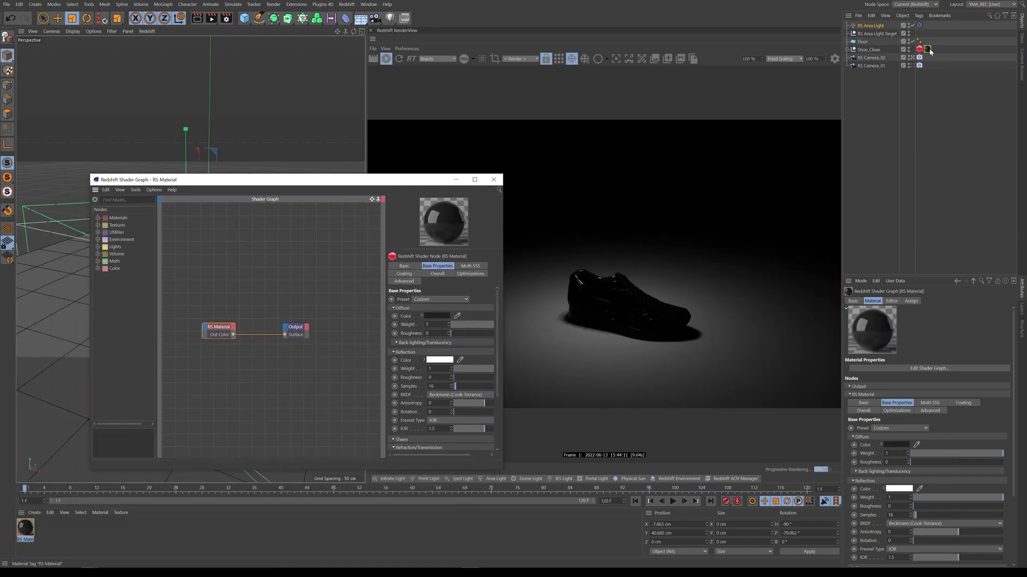
# - Copy the shoe's dark material assignment onto the Floor object
pyautogui.keyDown('ctrl'); pyautogui.moveTo(927, 49); pyautogui.dragTo(928, 42); pyautogui.keyUp('ctrl')
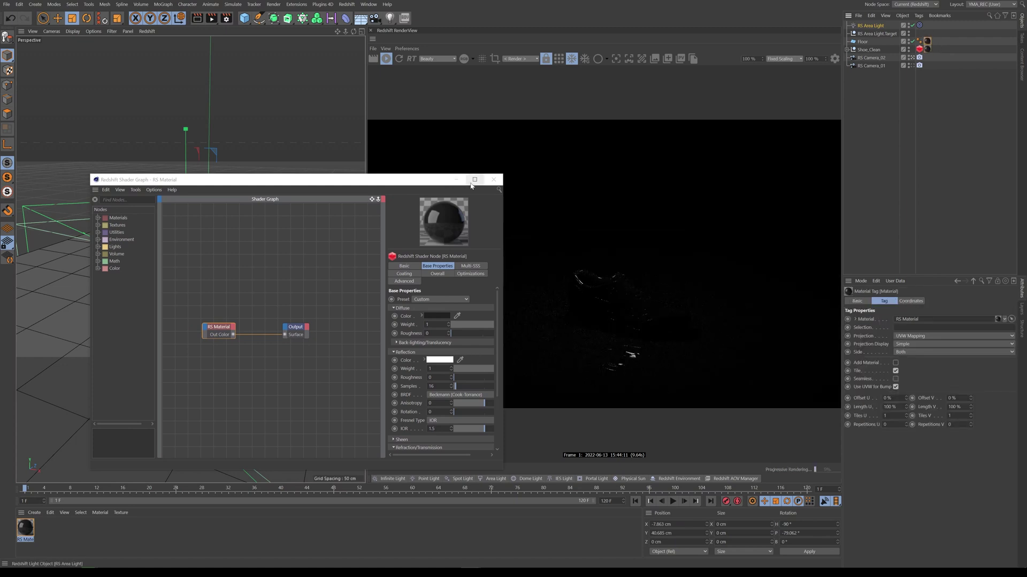
pyautogui.moveTo(289, 183); pyautogui.dragTo(362, 352)
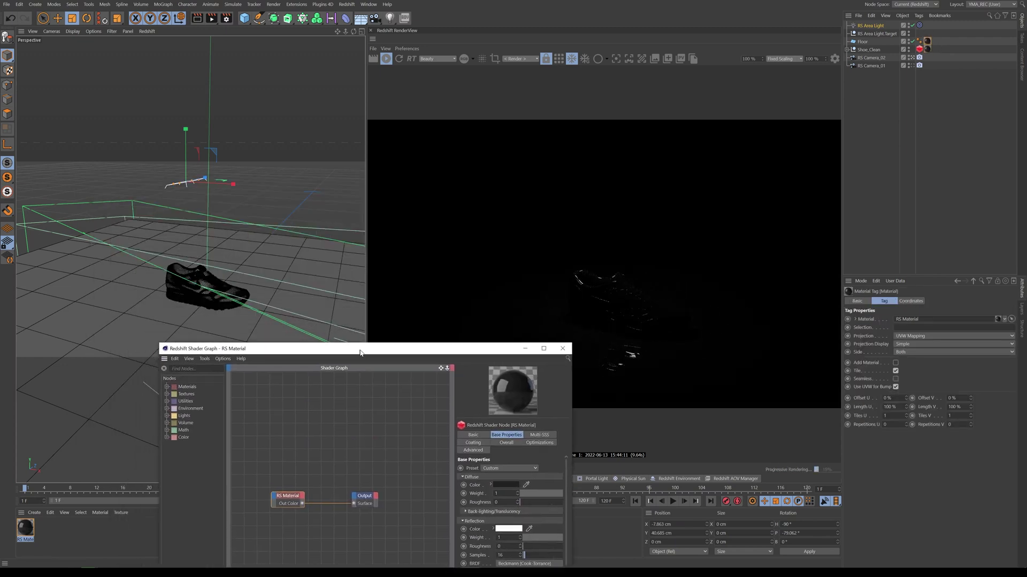
pyautogui.keyDown('alt'); pyautogui.moveTo(168, 312); pyautogui.dragTo(224, 281); pyautogui.keyUp('alt')
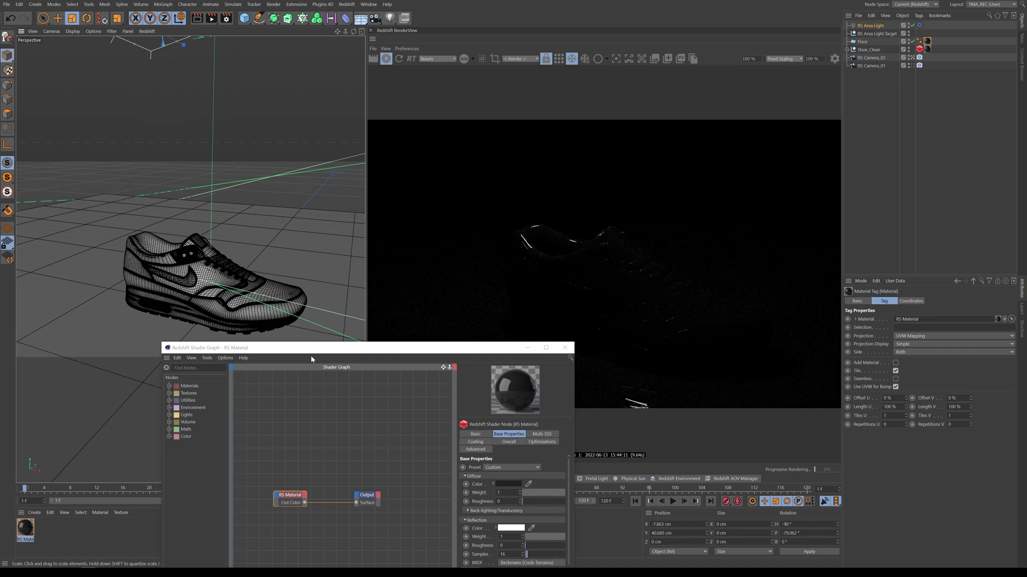
# - Enlarge the shader graph's properties area and raise the RS Material's reflection roughness to about 0.48
pyautogui.moveTo(362, 353); pyautogui.dragTo(251, 357)
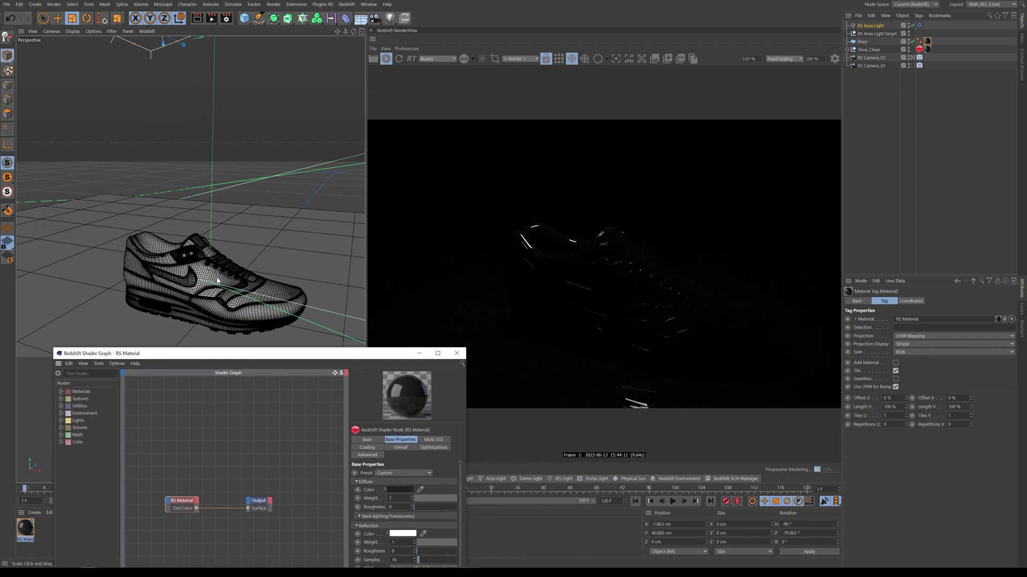
pyautogui.keyDown('alt'); pyautogui.moveTo(240, 309); pyautogui.dragTo(207, 304); pyautogui.keyUp('alt')
pyautogui.moveTo(250, 357); pyautogui.dragTo(183, 245)
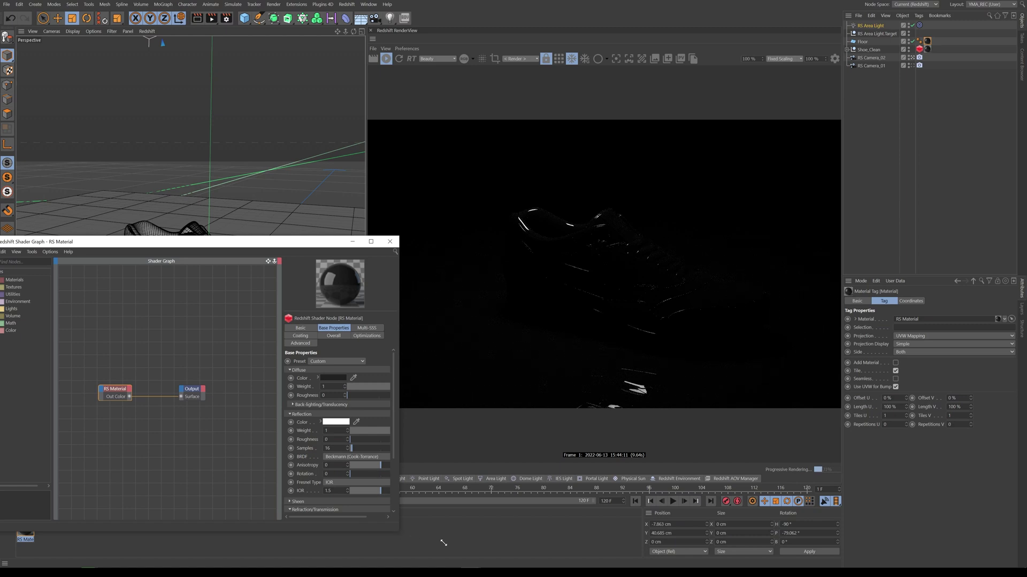
pyautogui.scroll(-3, 395, 468)
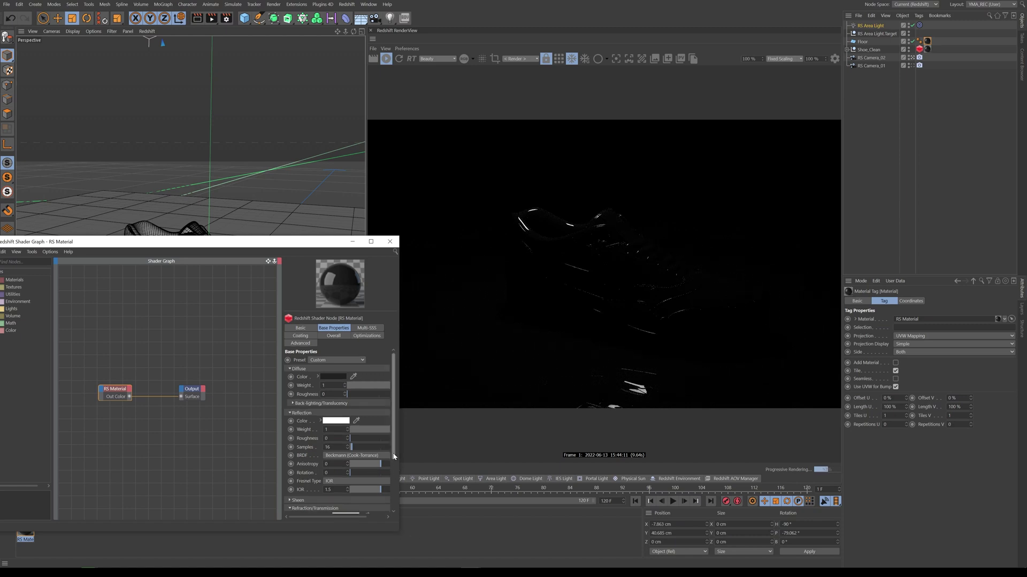
pyautogui.scroll(2, 396, 445)
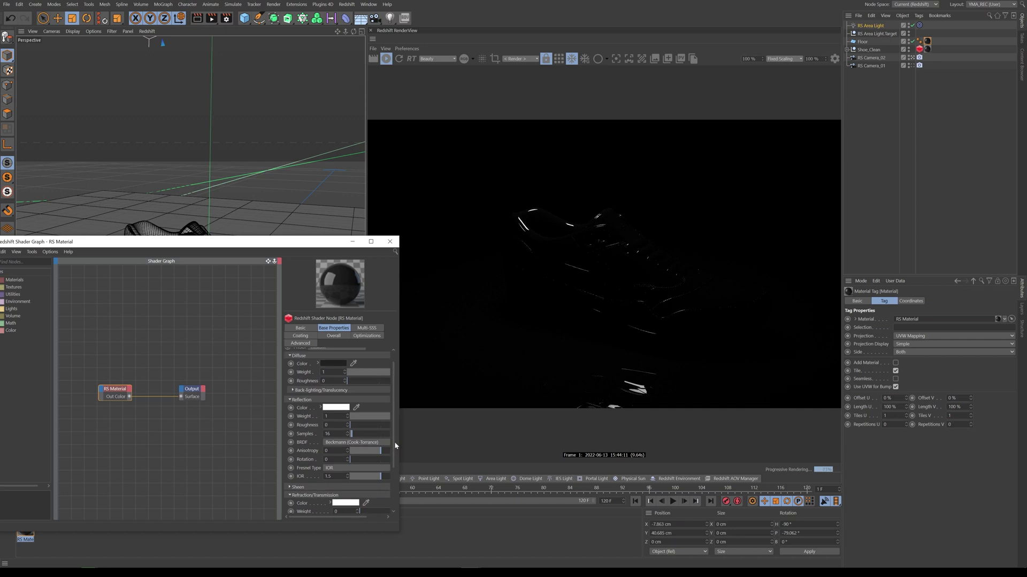
pyautogui.moveTo(399, 532); pyautogui.dragTo(556, 532)
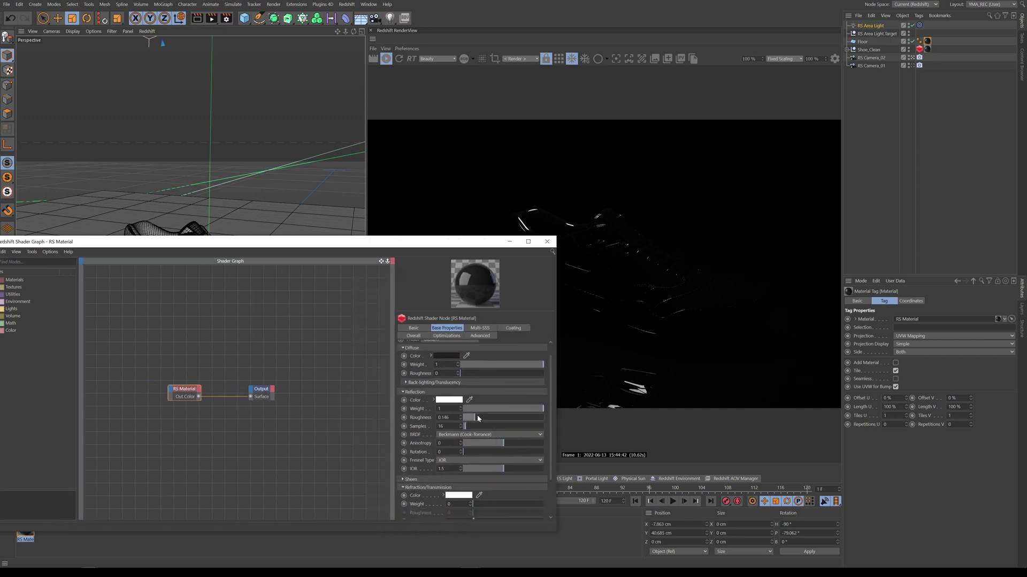
pyautogui.moveTo(478, 419); pyautogui.dragTo(503, 420)
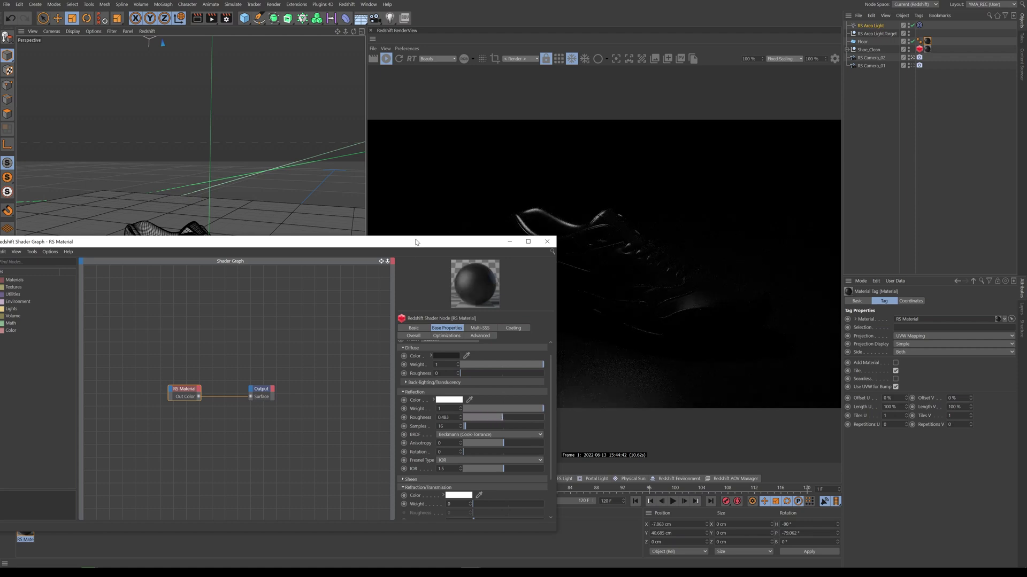
# - Try a much higher reflection roughness of about 0.9, settle on about 0.5, and close the shader graph
pyautogui.moveTo(375, 242); pyautogui.dragTo(259, 349)
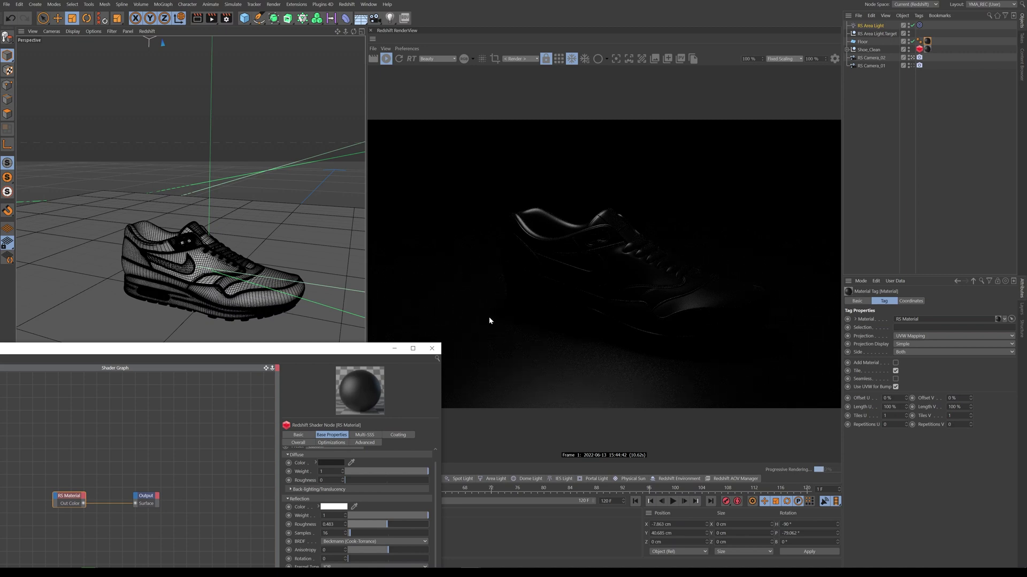
pyautogui.moveTo(309, 355); pyautogui.dragTo(330, 382)
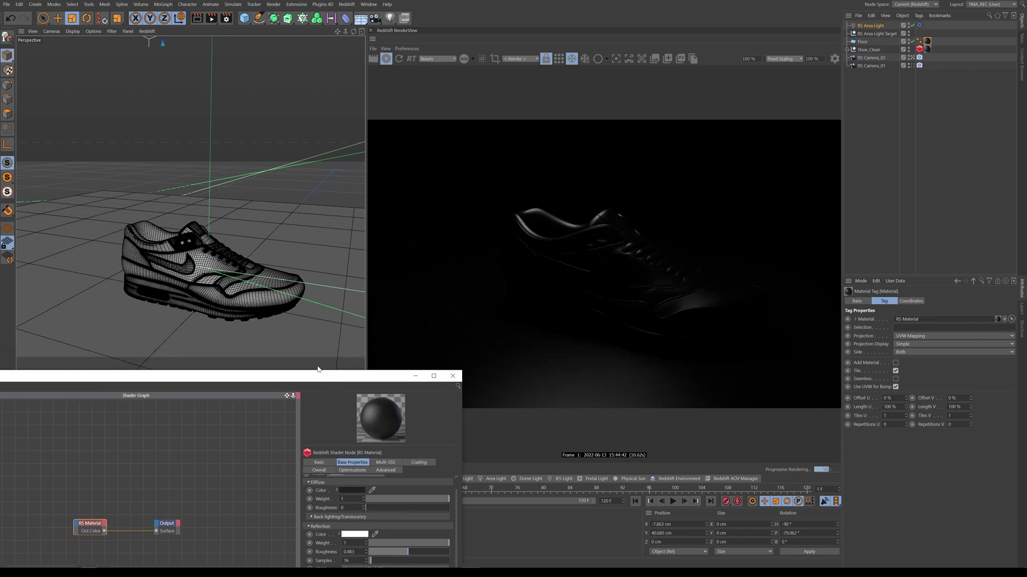
pyautogui.keyDown('alt'); pyautogui.moveTo(246, 300); pyautogui.dragTo(185, 293); pyautogui.keyUp('alt')
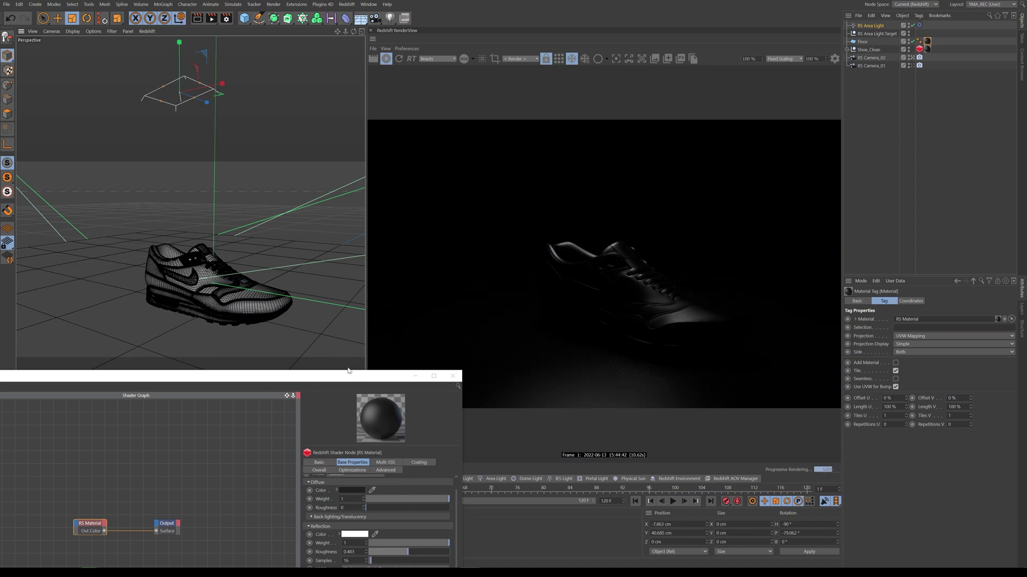
pyautogui.moveTo(348, 371); pyautogui.dragTo(236, 271)
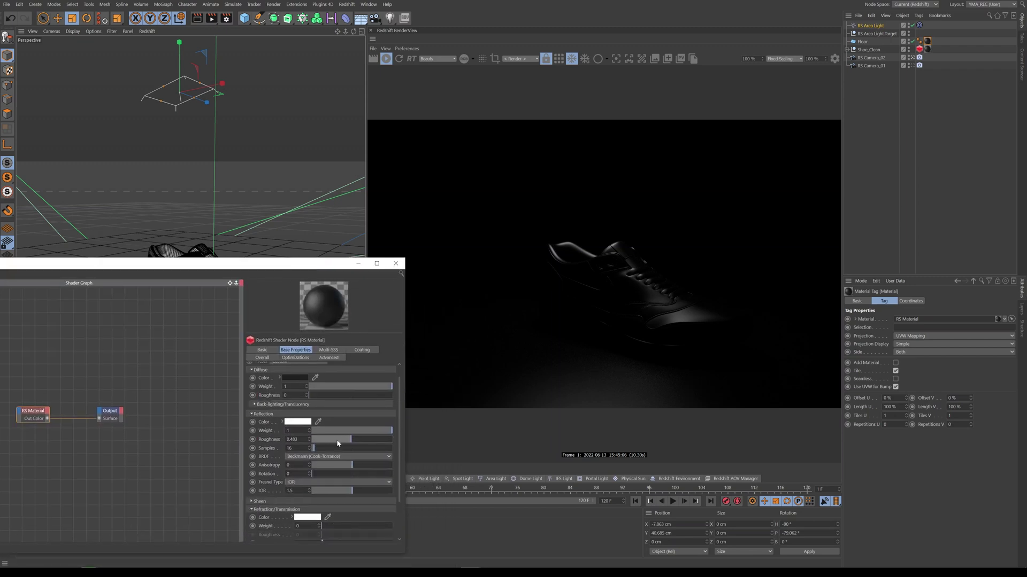
pyautogui.moveTo(355, 441); pyautogui.dragTo(384, 439)
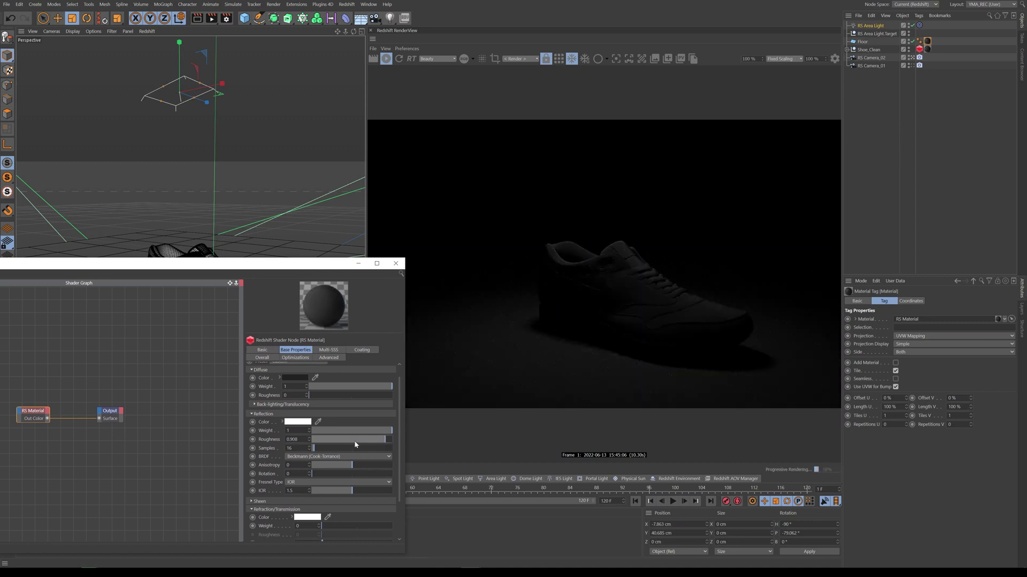
pyautogui.moveTo(358, 440); pyautogui.dragTo(351, 440)
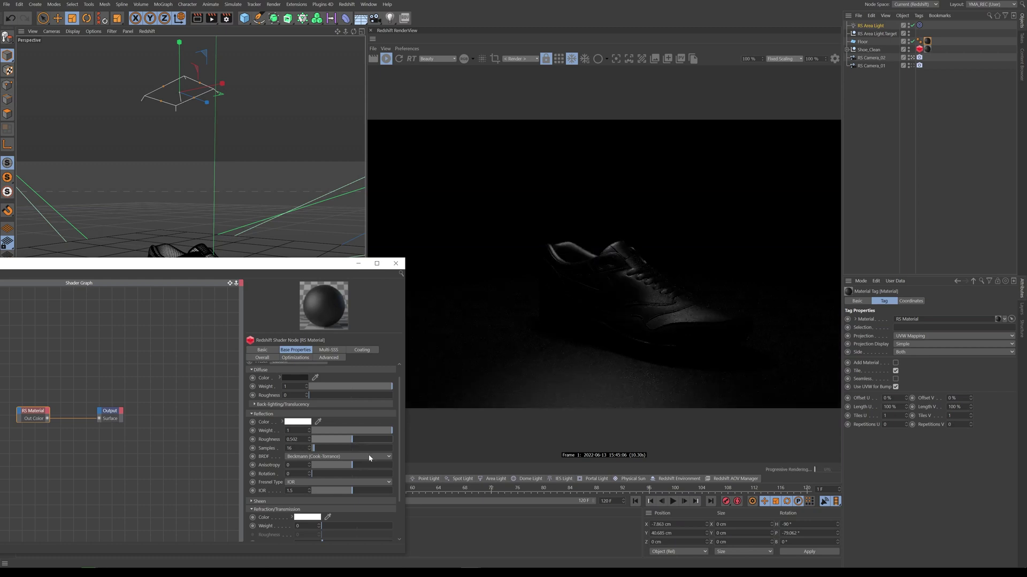
pyautogui.moveTo(219, 265); pyautogui.dragTo(257, 277)
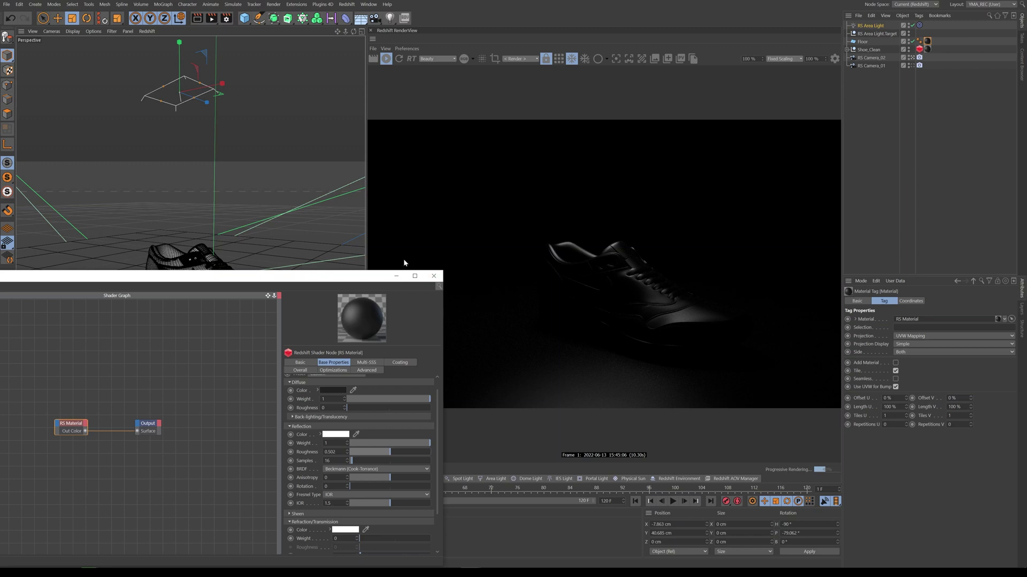
pyautogui.click(433, 276)
# - Rename the area light to Key and its target null to Key.Targer
pyautogui.doubleClick(867, 25)
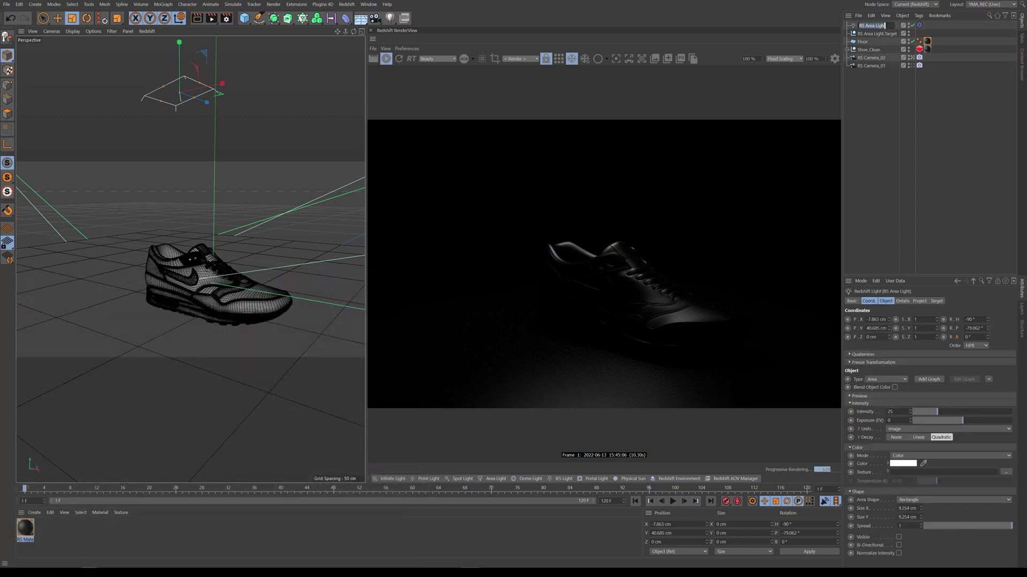
pyautogui.write('Key')
pyautogui.press('Return')
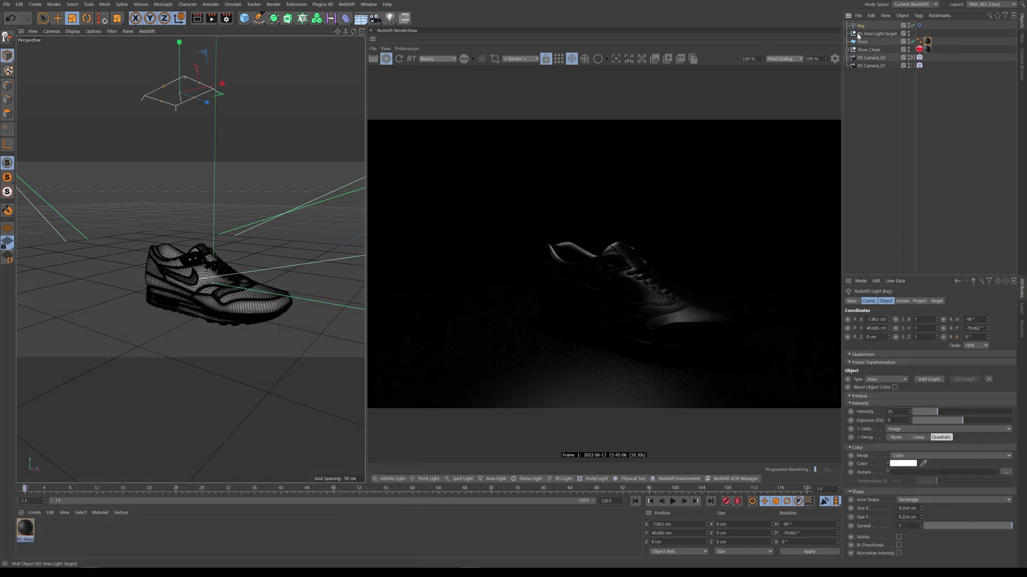
pyautogui.click(877, 34)
pyautogui.doubleClick(878, 35)
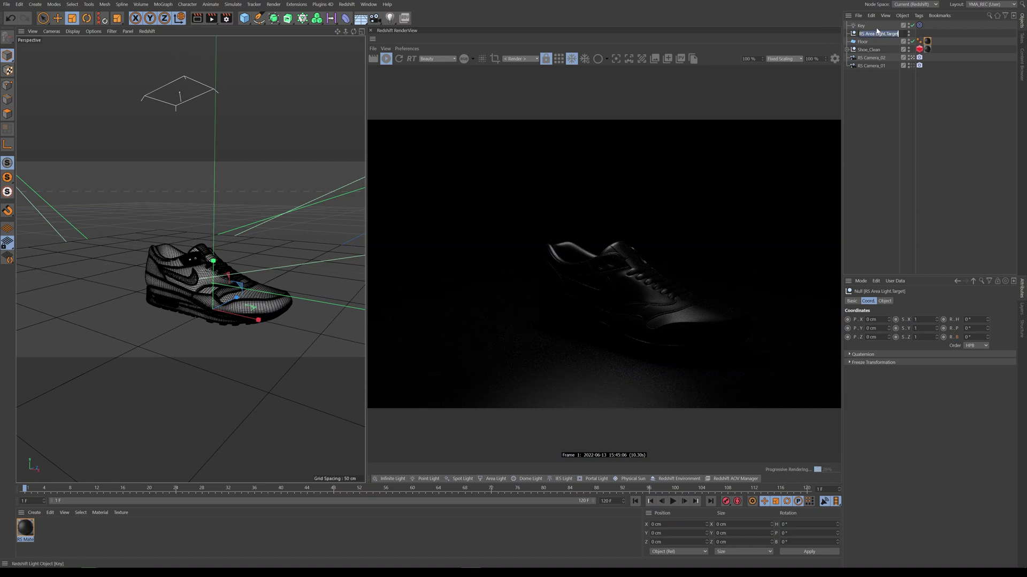
pyautogui.write('Key.Targer')
pyautogui.press('Return')
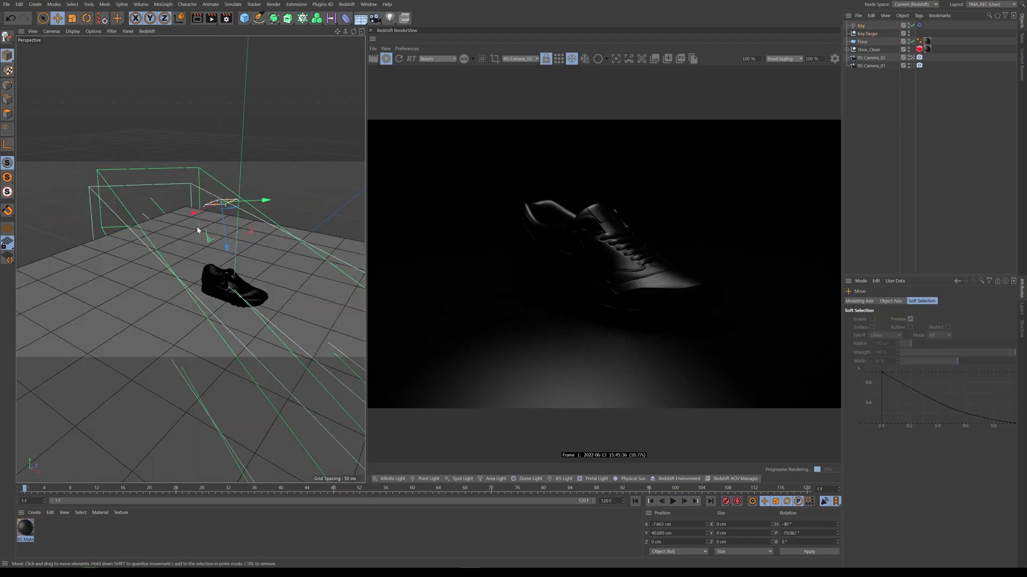
# - Move the Key light to about Z -25 cm and narrow its spread to about 0.2
pyautogui.moveTo(197, 214); pyautogui.dragTo(162, 248)
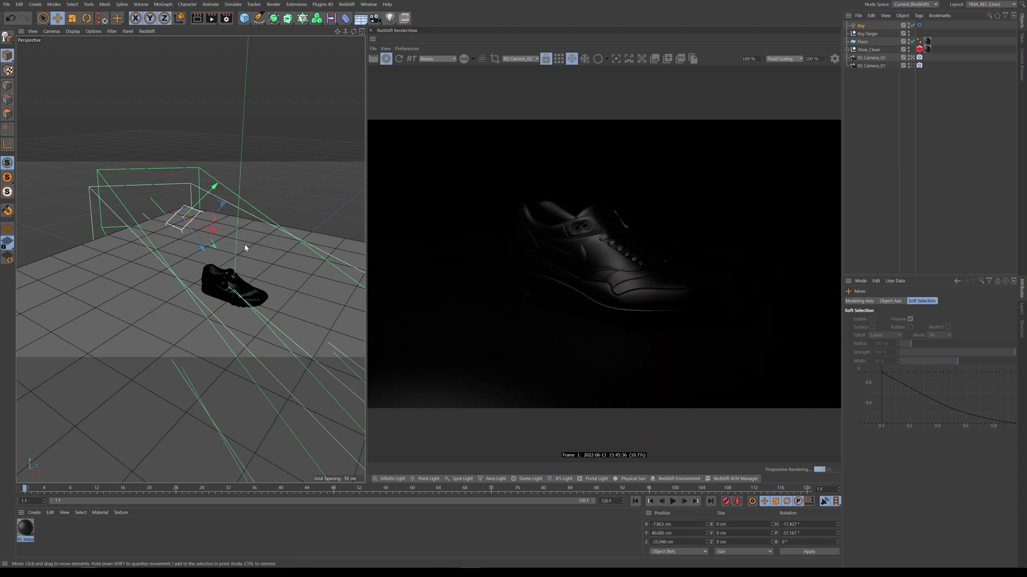
pyautogui.keyDown('alt'); pyautogui.moveTo(246, 246); pyautogui.dragTo(205, 247); pyautogui.keyUp('alt')
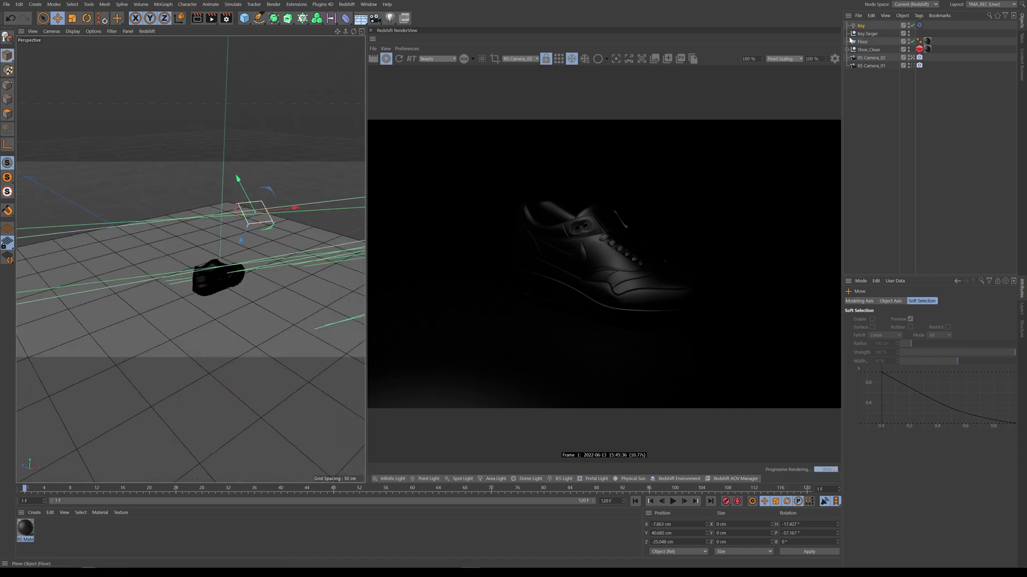
pyautogui.click(957, 281)
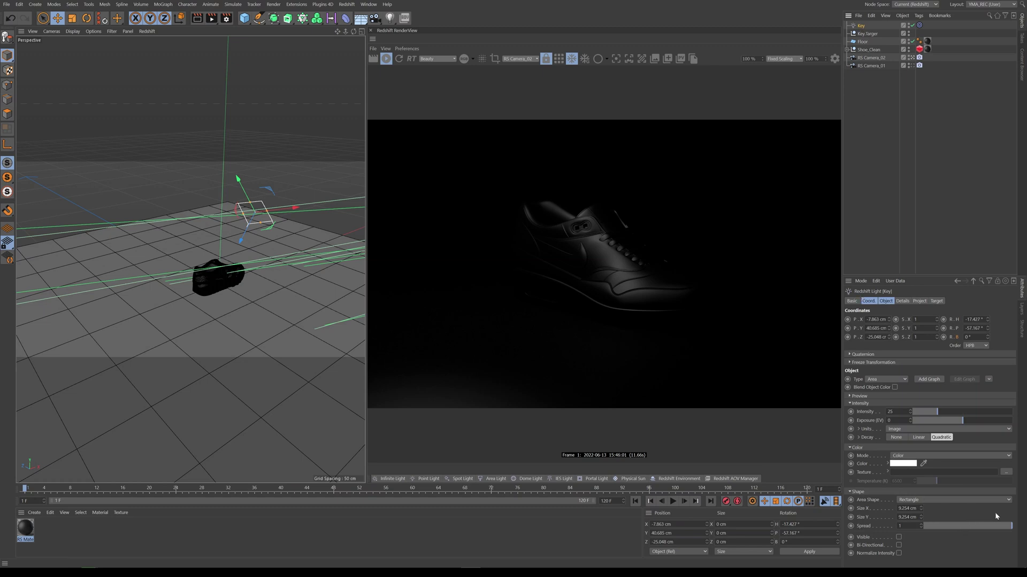
pyautogui.moveTo(993, 526); pyautogui.dragTo(921, 535)
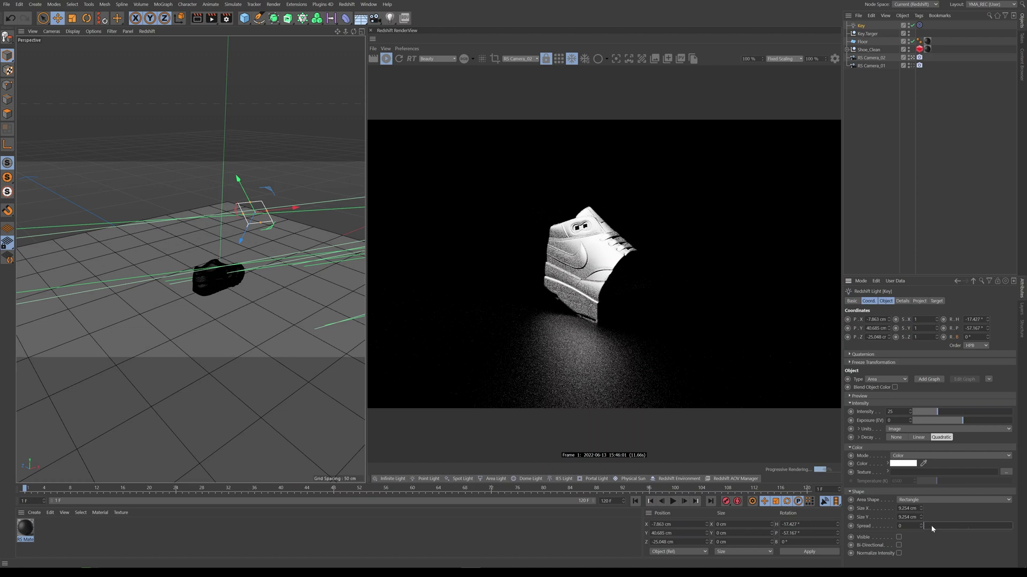
pyautogui.moveTo(933, 527); pyautogui.dragTo(941, 529)
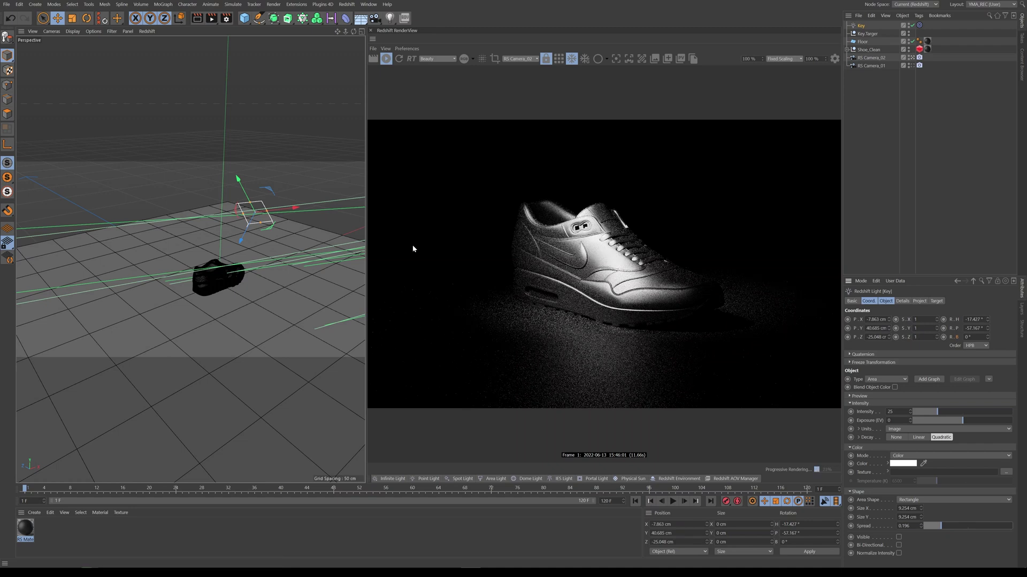
# - Set the Key light's area size to 8 cm in both X and Y
pyautogui.press('t')
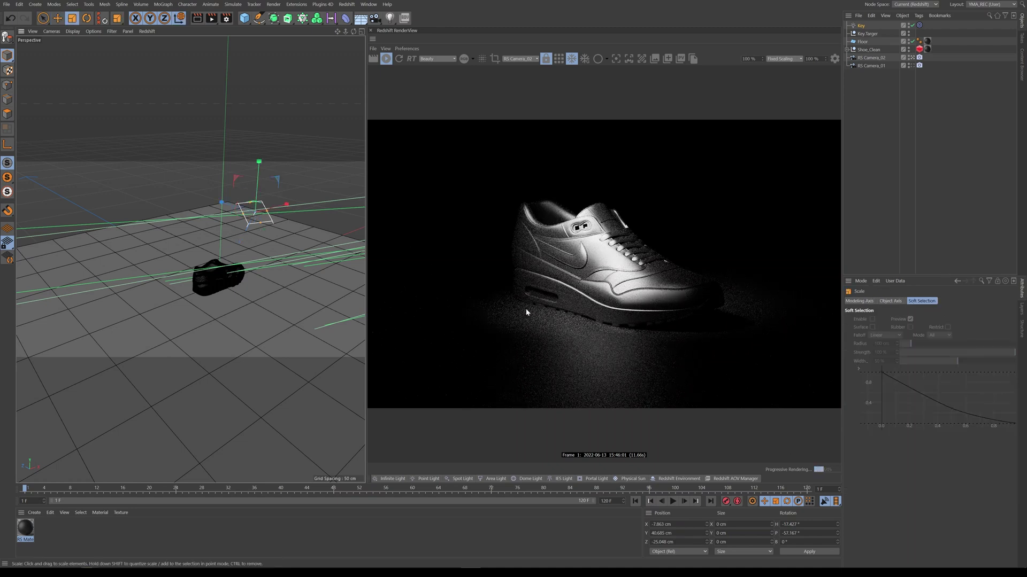
pyautogui.click(860, 25)
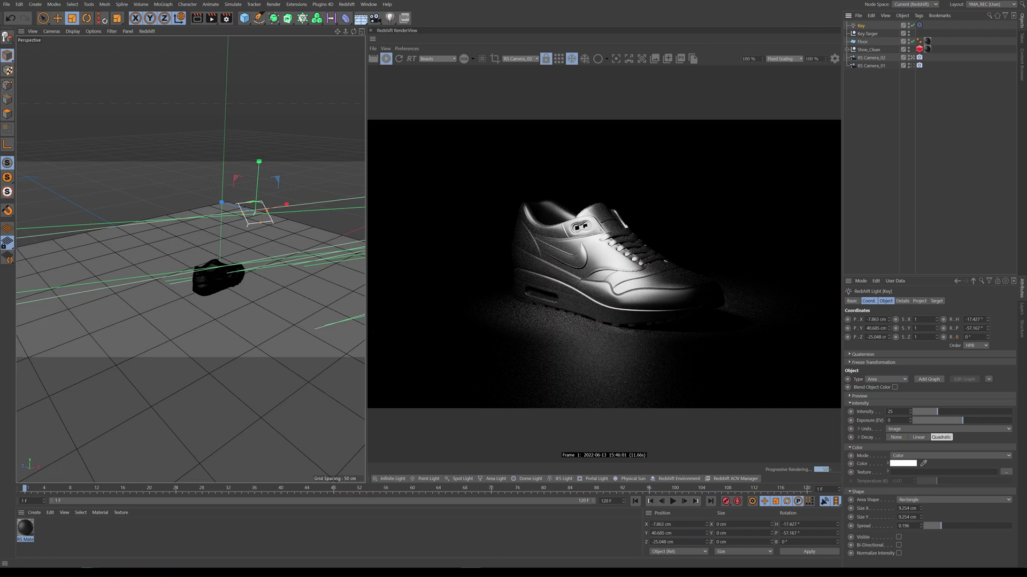
pyautogui.doubleClick(908, 508)
pyautogui.write('8')
pyautogui.press('Tab')
pyautogui.write('8')
pyautogui.press('Return')
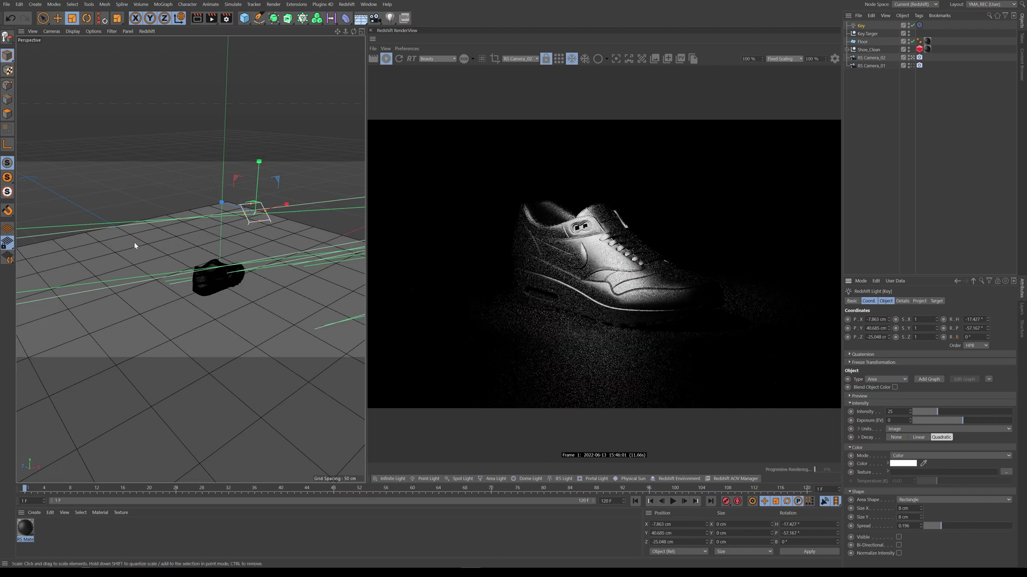
# - Move the Key light to about X -21.1 cm and Z -20.9 cm
pyautogui.press('e')
pyautogui.moveTo(280, 214); pyautogui.dragTo(236, 227)
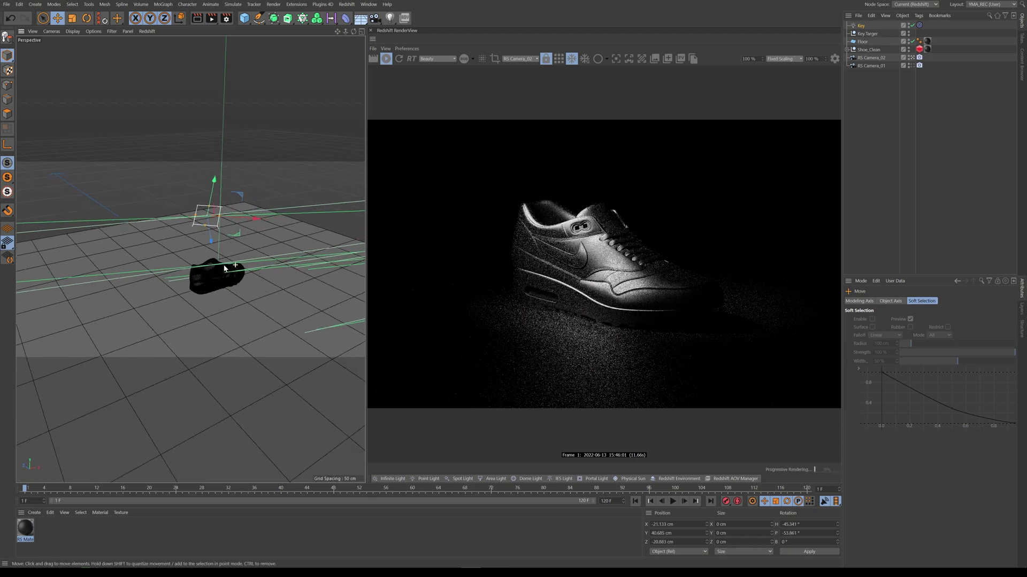
pyautogui.keyDown('alt'); pyautogui.moveTo(225, 268); pyautogui.dragTo(308, 200); pyautogui.keyUp('alt')
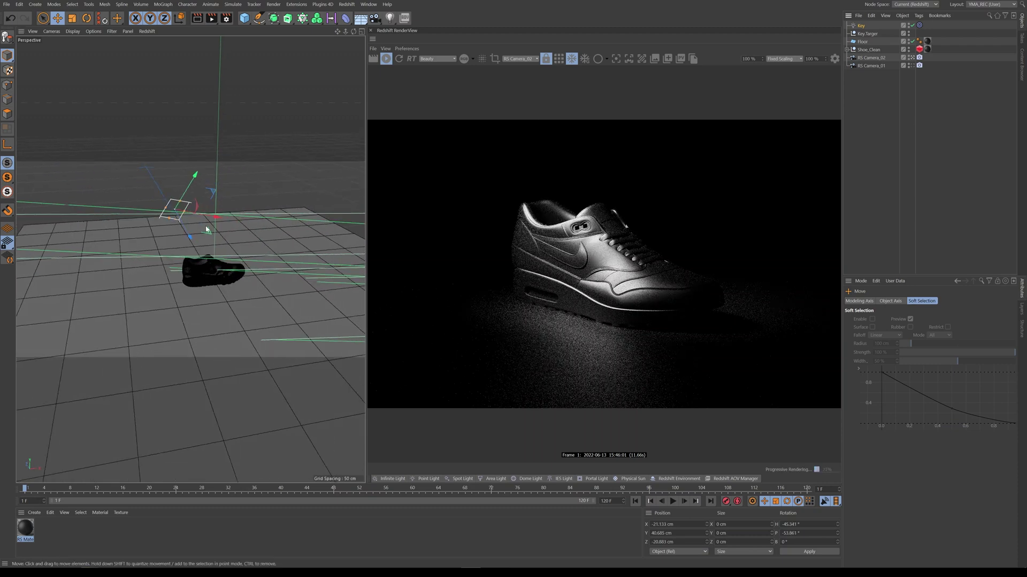
# - Correct the target null's name to Key.Target and move it along X to about 14.9 cm
pyautogui.doubleClick(868, 33)
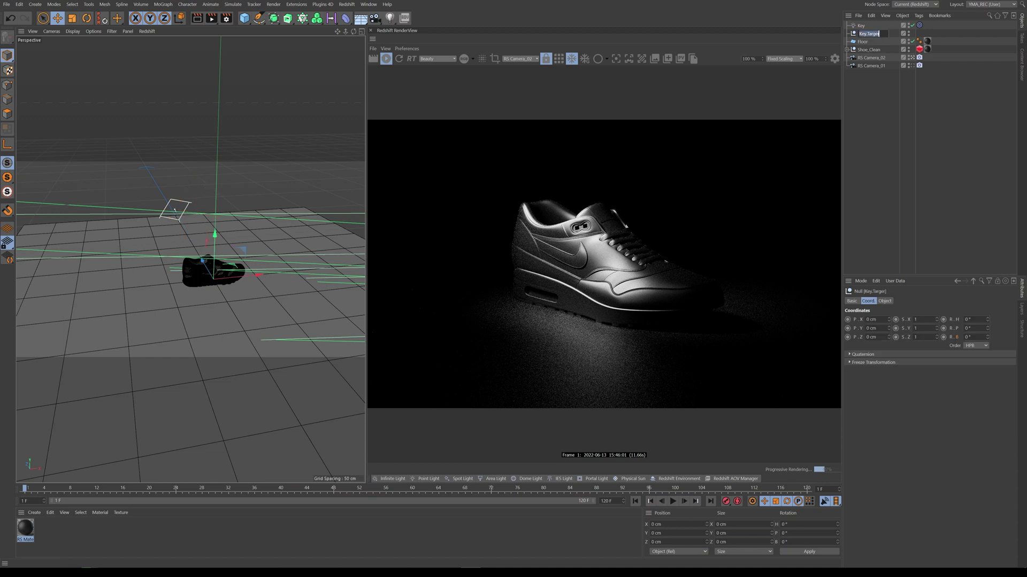
pyautogui.press('Return')
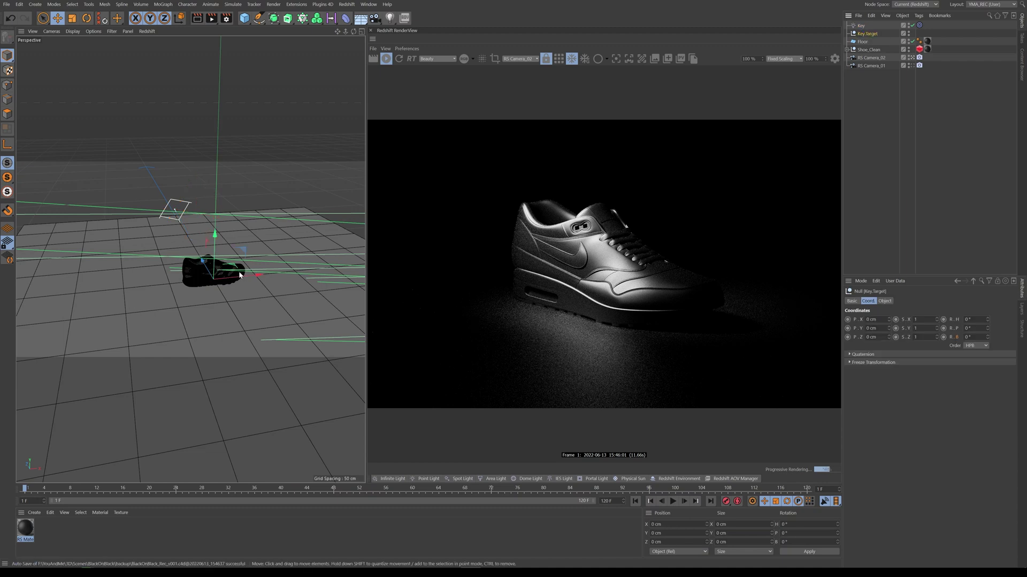
pyautogui.moveTo(240, 276); pyautogui.dragTo(269, 275)
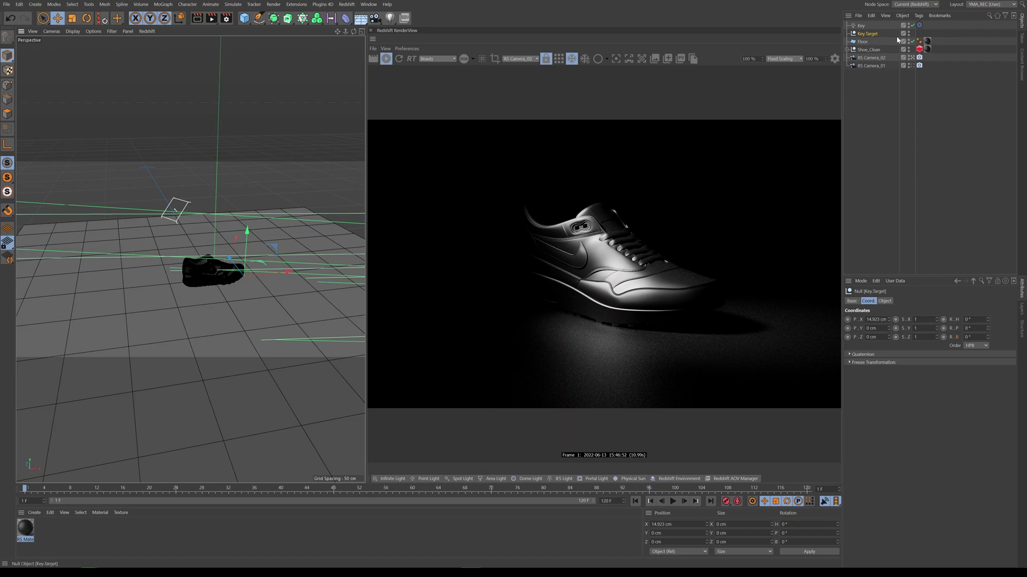
# - Lower the Key light's exposure to about -1.6 EV
pyautogui.click(862, 26)
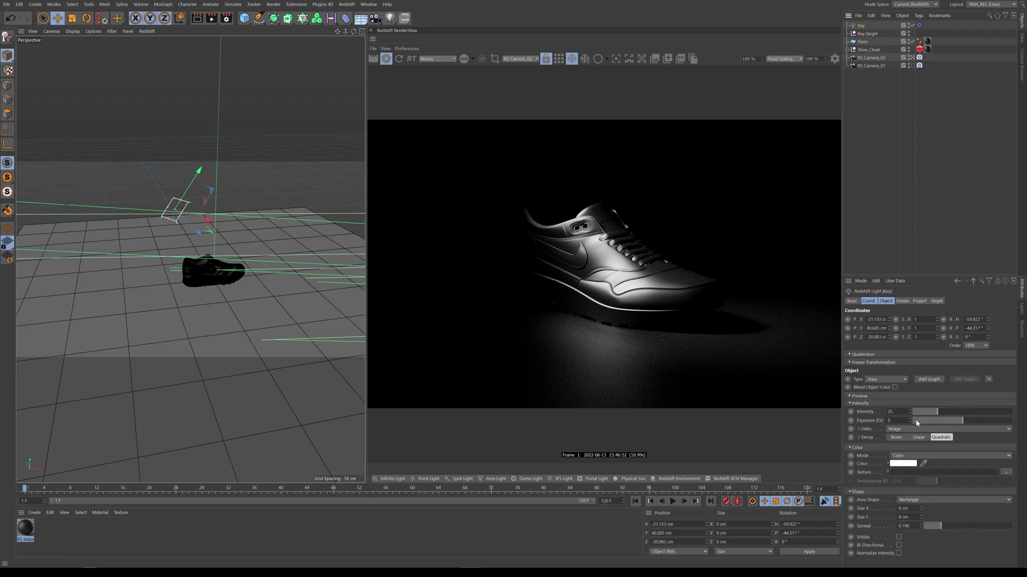
pyautogui.click(951, 423)
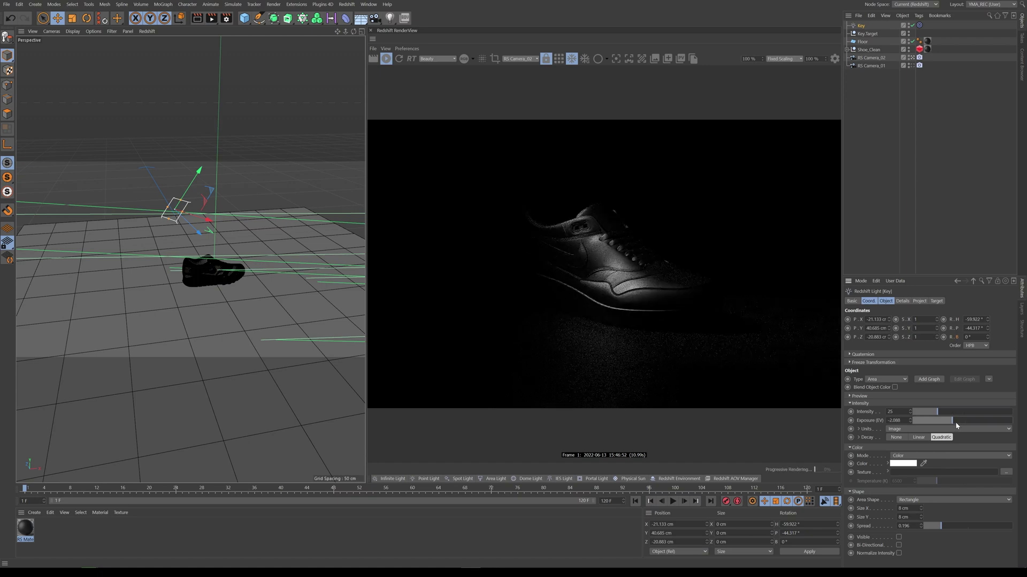
pyautogui.moveTo(954, 419); pyautogui.dragTo(959, 419)
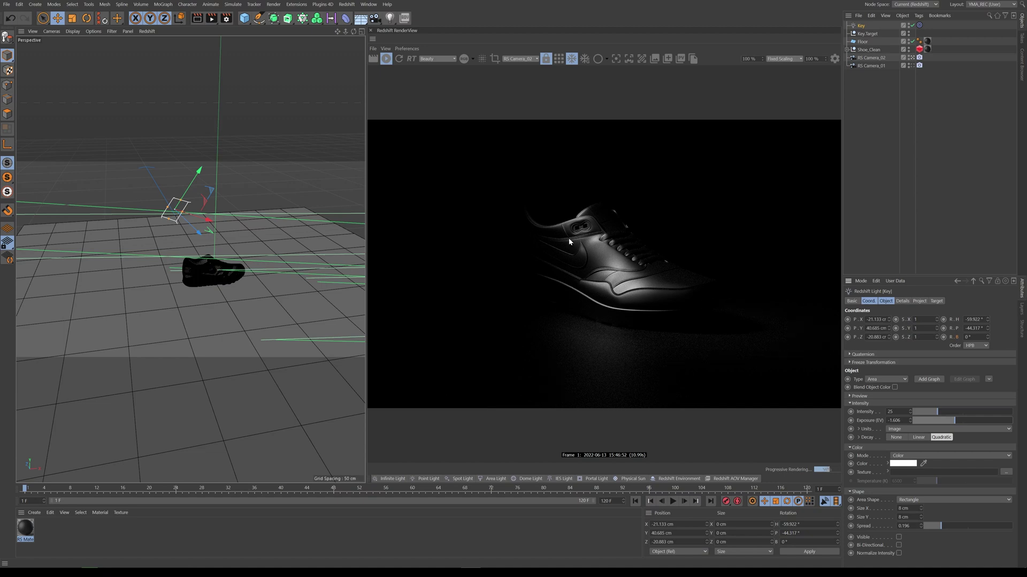
# - Move the Key.Target null along X to about 10.1 cm
pyautogui.keyDown('alt'); pyautogui.moveTo(210, 263); pyautogui.dragTo(171, 290); pyautogui.keyUp('alt')
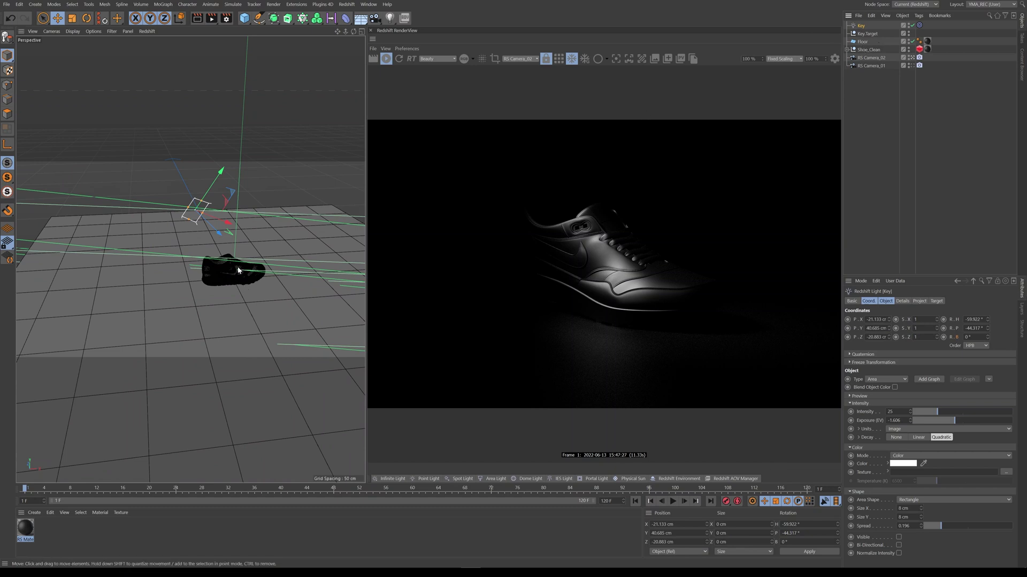
pyautogui.click(866, 34)
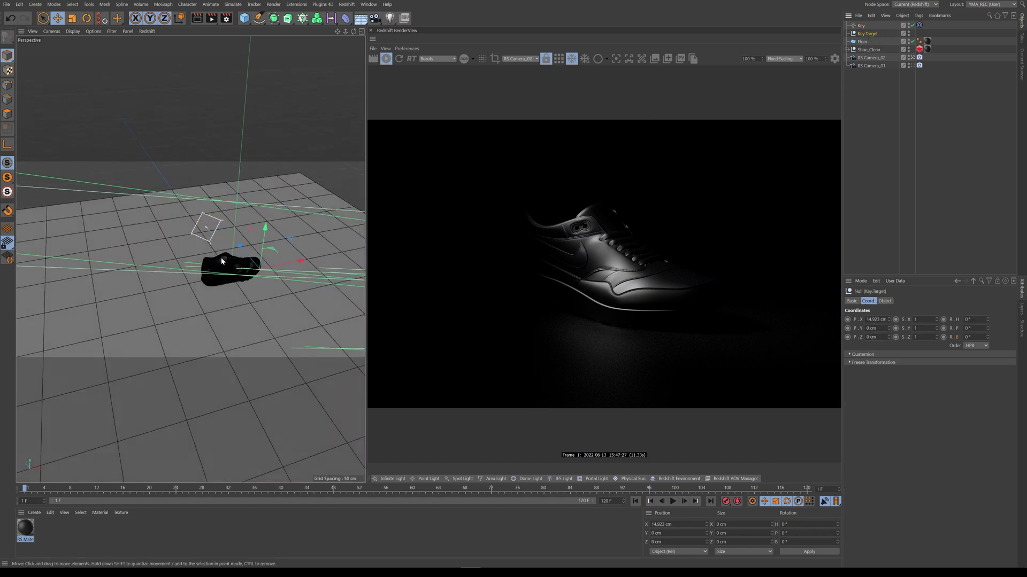
pyautogui.moveTo(299, 262); pyautogui.dragTo(271, 271)
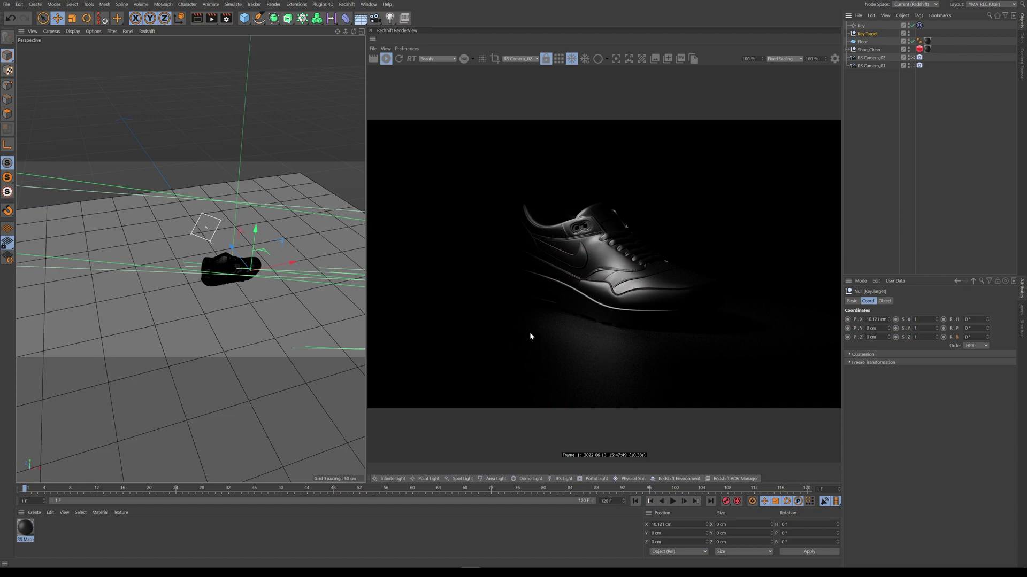
# - Duplicate the Key light and rename the copy Rim
pyautogui.click(861, 26)
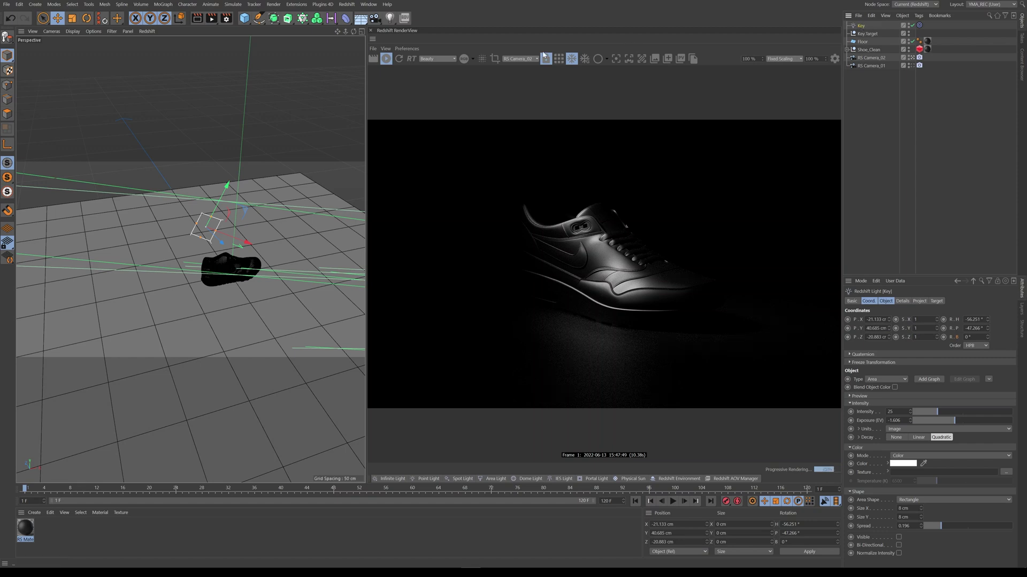
pyautogui.hotkey('ctrl', 'c')
pyautogui.hotkey('ctrl', 'v')
pyautogui.doubleClick(864, 26)
pyautogui.write('Rim')
pyautogui.press('Return')
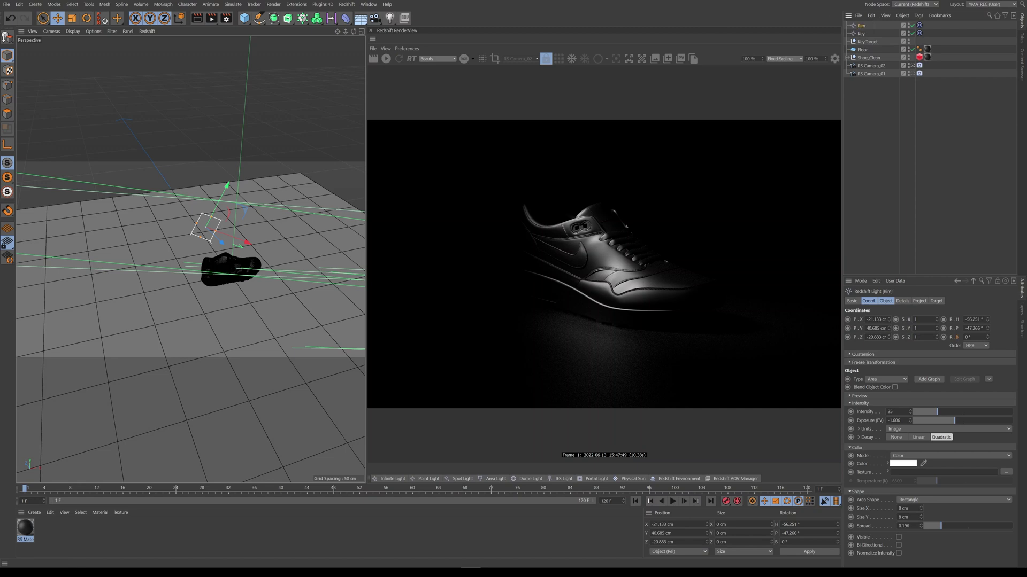
# - Move the Rim light behind the shoe to about X 7.6 cm and Z 16.5 cm, and scale its area to about 14 cm
pyautogui.click(919, 25)
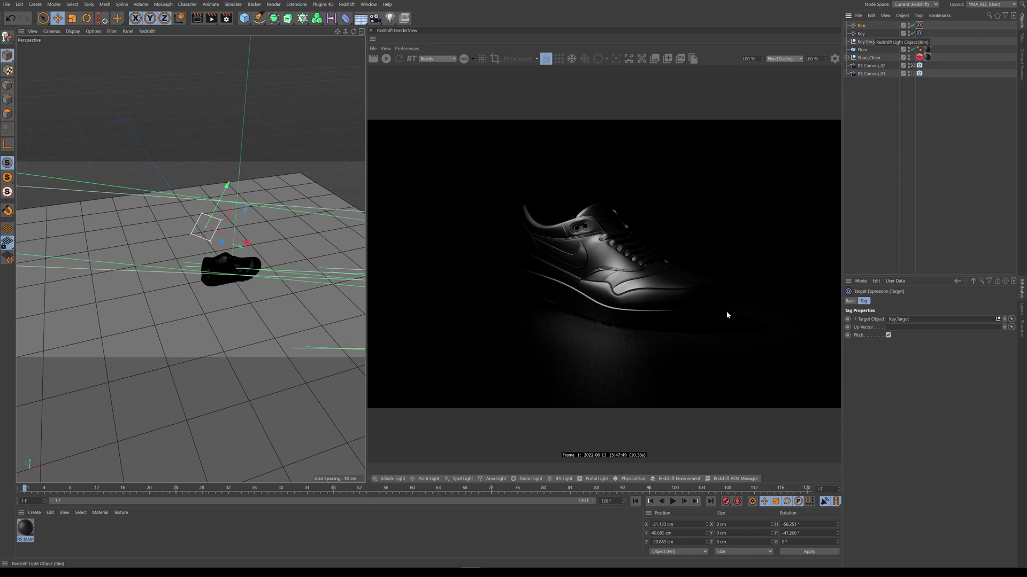
pyautogui.click(861, 27)
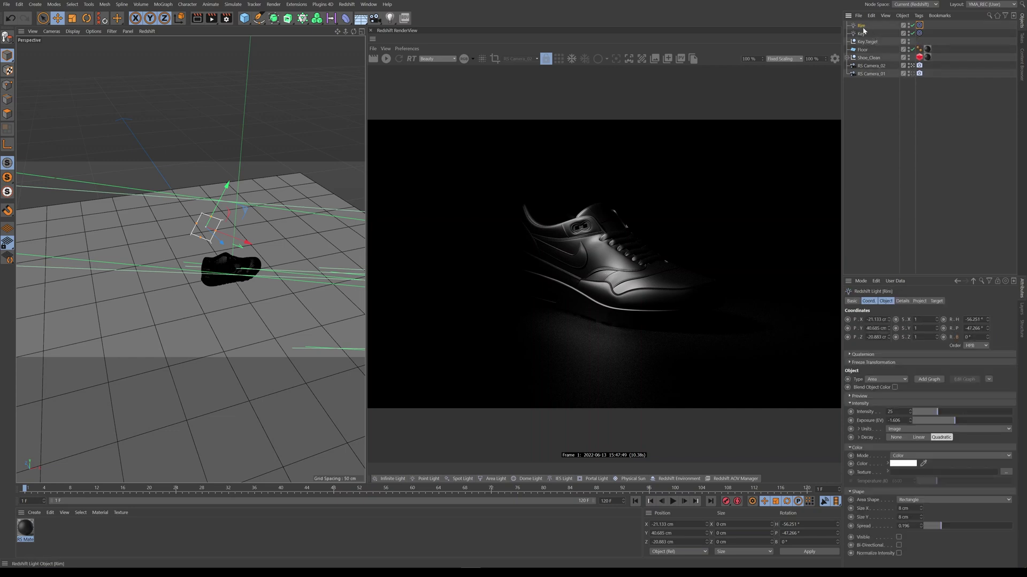
pyautogui.keyDown('alt'); pyautogui.moveTo(267, 321); pyautogui.dragTo(222, 307); pyautogui.keyUp('alt')
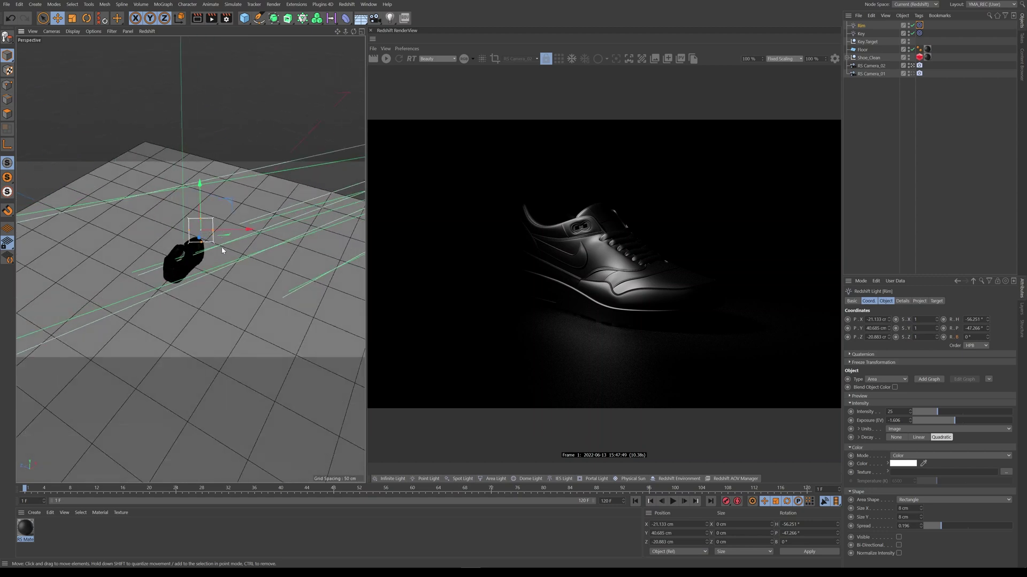
pyautogui.middleClick(222, 307)
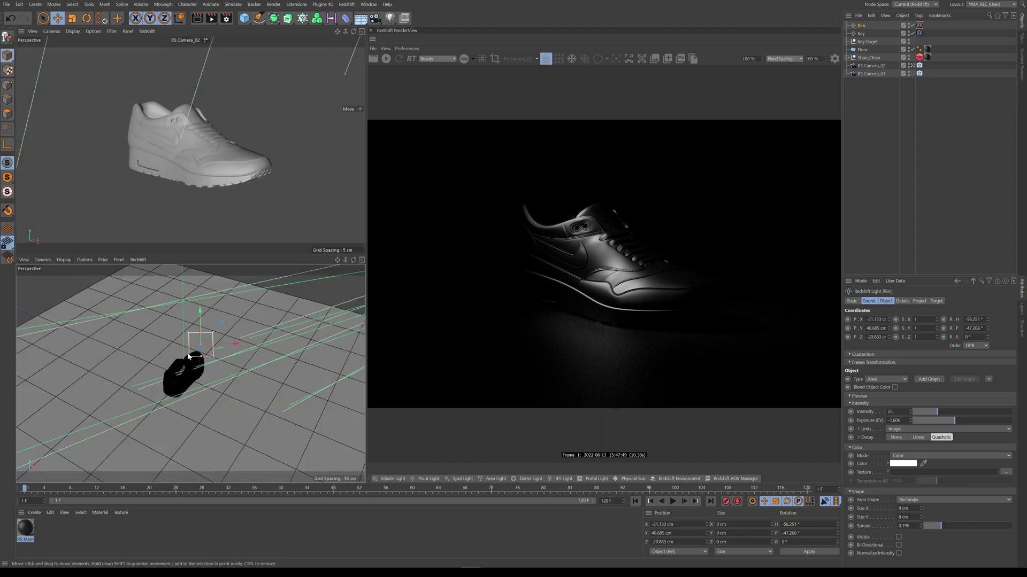
pyautogui.press('F2')
pyautogui.scroll(10, 193, 383)
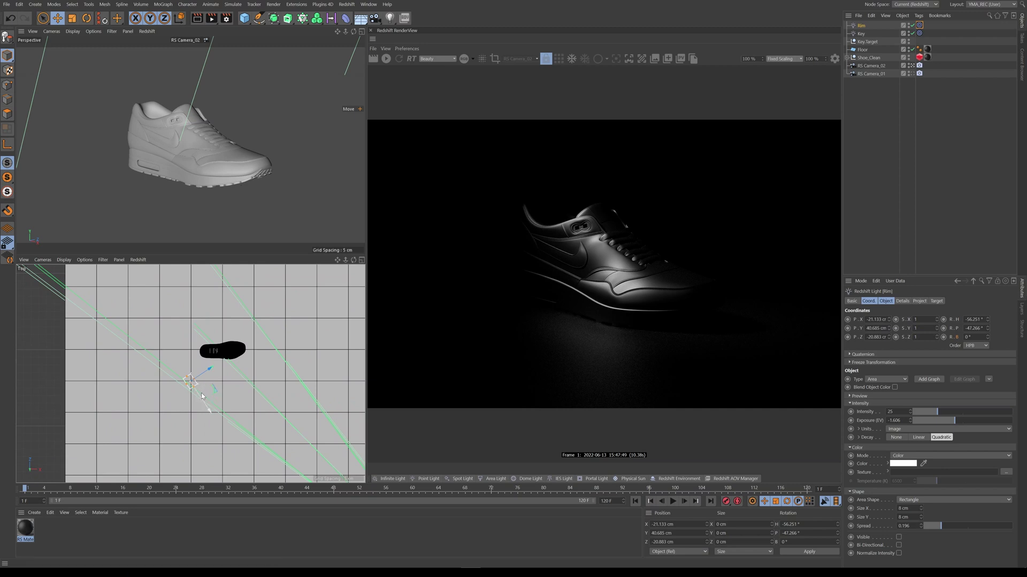
pyautogui.moveTo(205, 387); pyautogui.dragTo(240, 331)
pyautogui.press('t')
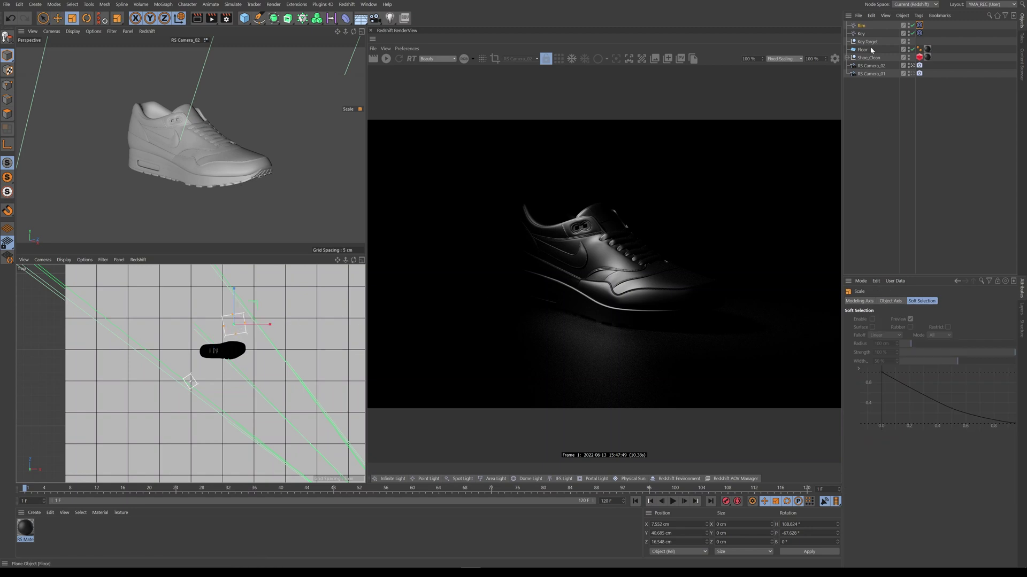
pyautogui.click(863, 27)
# - Disable the Key light and duplicate its target null, naming the copy Rim.Target
pyautogui.click(912, 33)
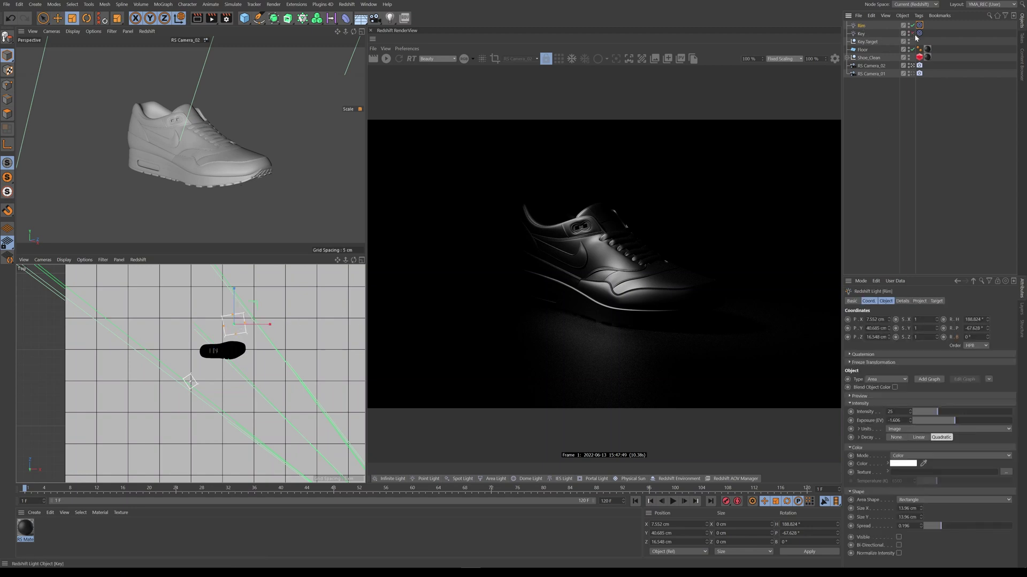
pyautogui.keyDown('ctrl'); pyautogui.moveTo(866, 42); pyautogui.dragTo(867, 35); pyautogui.keyUp('ctrl')
pyautogui.doubleClick(867, 33)
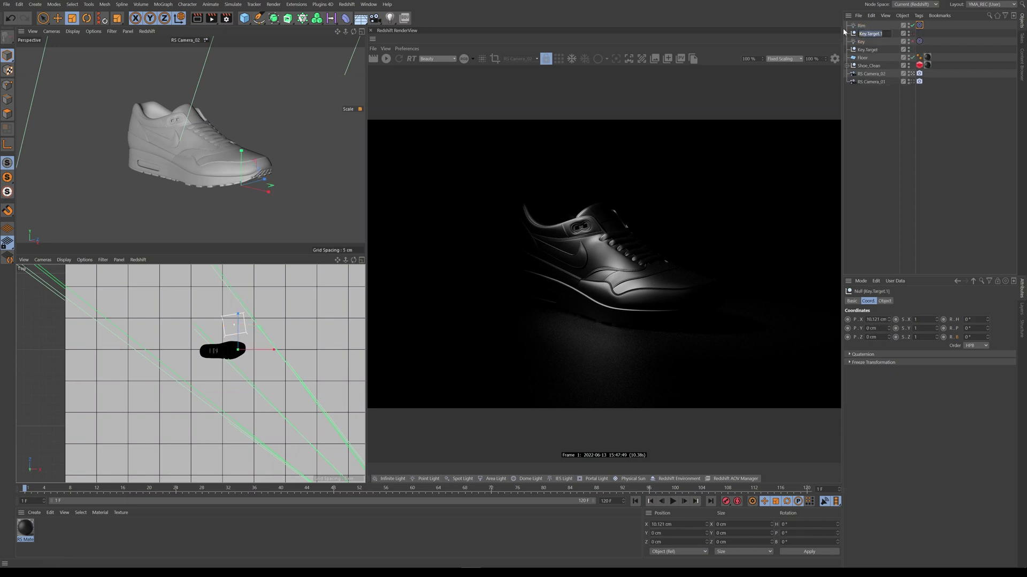
pyautogui.write('Rim')
pyautogui.press('Return')
# - Assign Rim.Target as the Rim light's target object and start the interactive render
pyautogui.click(919, 25)
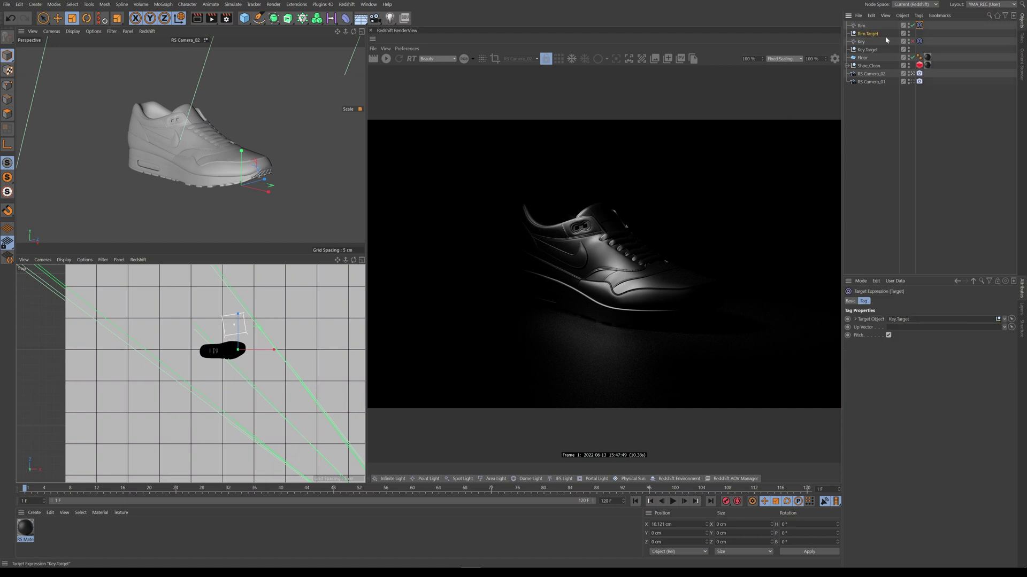
pyautogui.moveTo(868, 34); pyautogui.dragTo(901, 320)
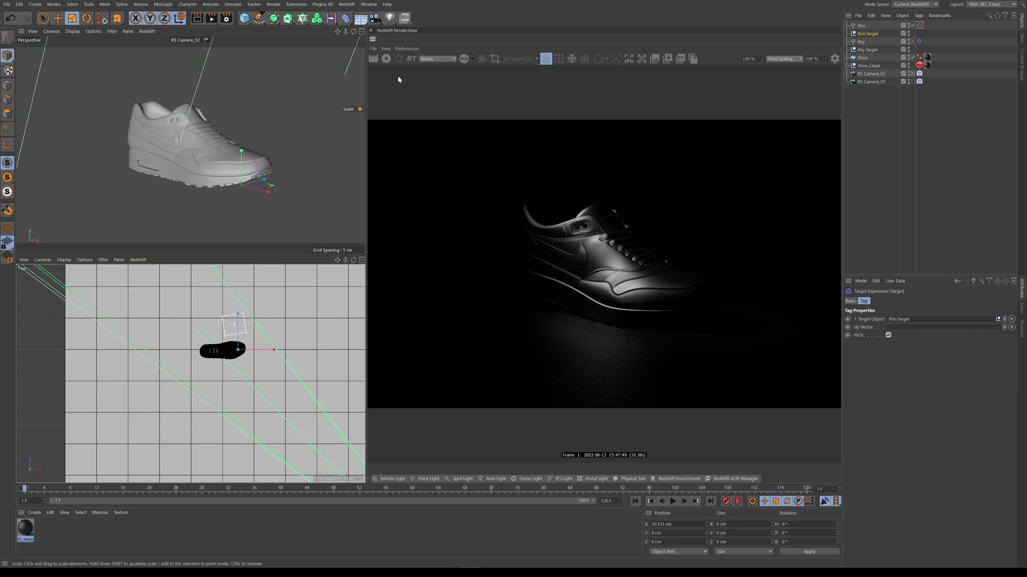
pyautogui.click(385, 59)
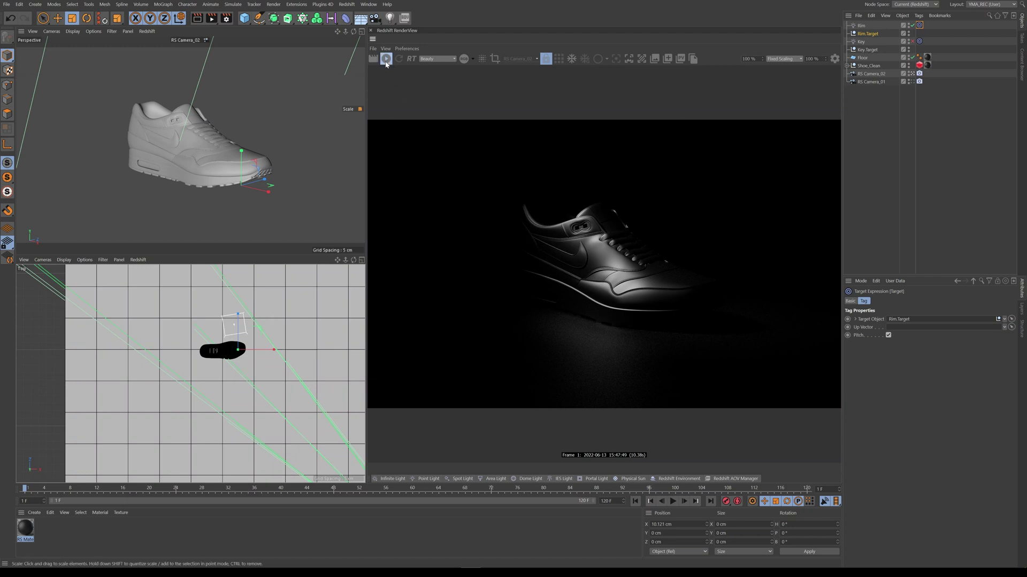
# - Move the Rim light farther behind the shoe to about X 2.1 cm, Y 28 cm and Z 51.5 cm
pyautogui.middleClick(216, 334)
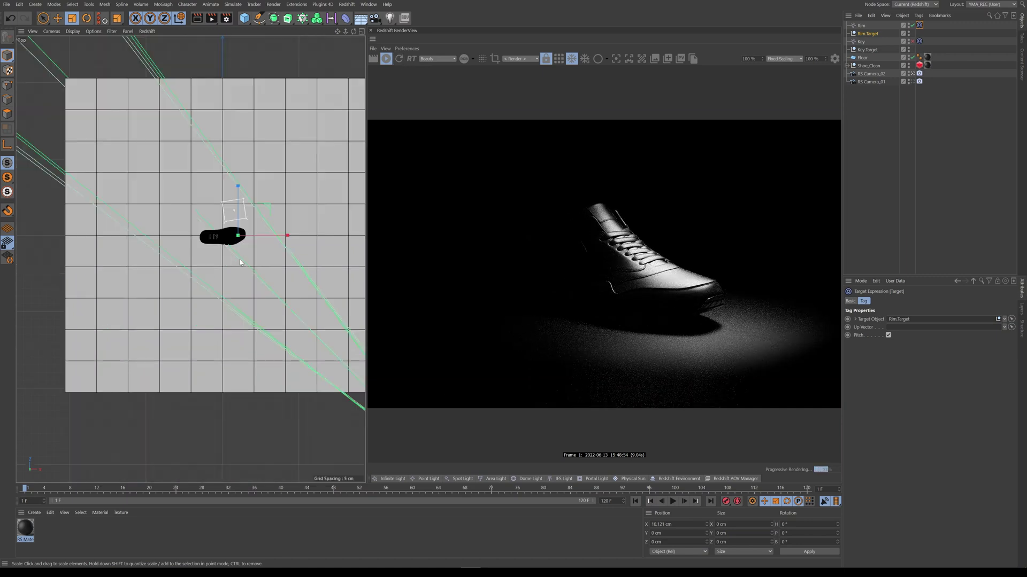
pyautogui.click(247, 310)
pyautogui.press('F1')
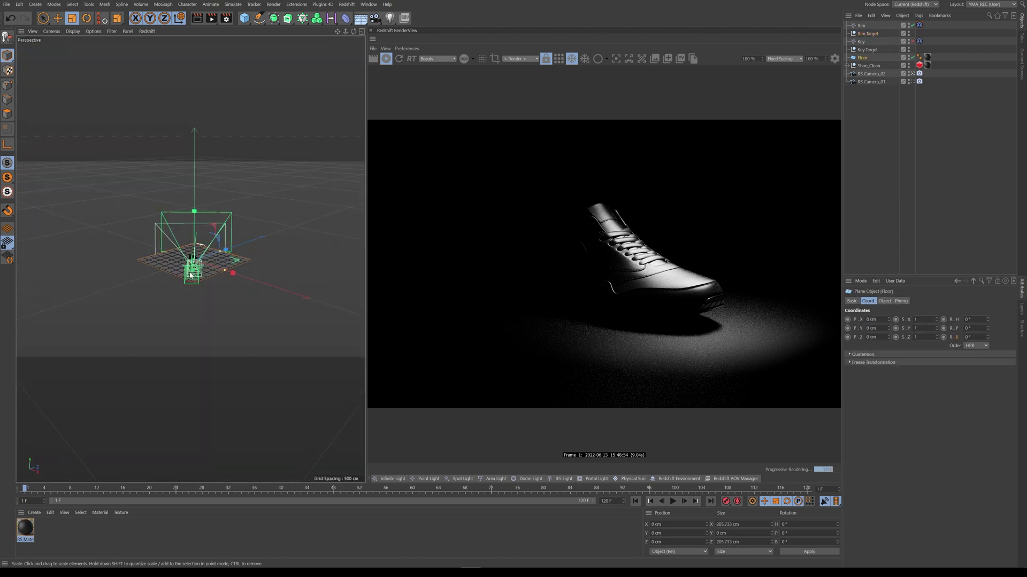
pyautogui.keyDown('alt'); pyautogui.moveTo(218, 267); pyautogui.dragTo(310, 305); pyautogui.keyUp('alt')
pyautogui.click(207, 173)
pyautogui.press('e')
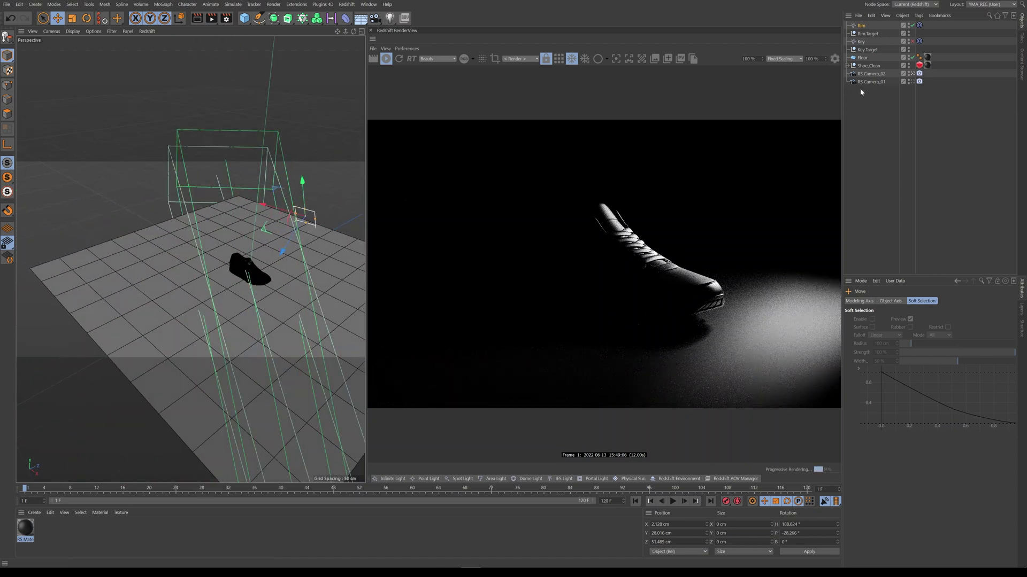
# - Move the Rim.Target null along X to about -7.3 cm, near the shoe's heel
pyautogui.click(867, 33)
pyautogui.press('F2')
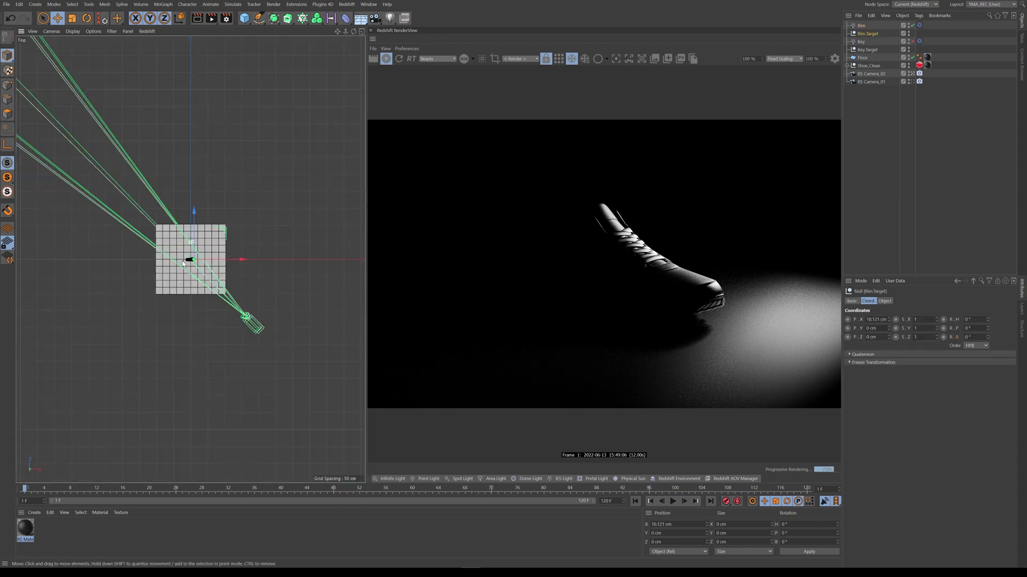
pyautogui.scroll(8, 182, 263)
pyautogui.moveTo(241, 249)
pyautogui.mouseDown()
pyautogui.moveTo(259, 257)
pyautogui.moveTo(226, 261)
pyautogui.moveTo(234, 261)
pyautogui.mouseUp()
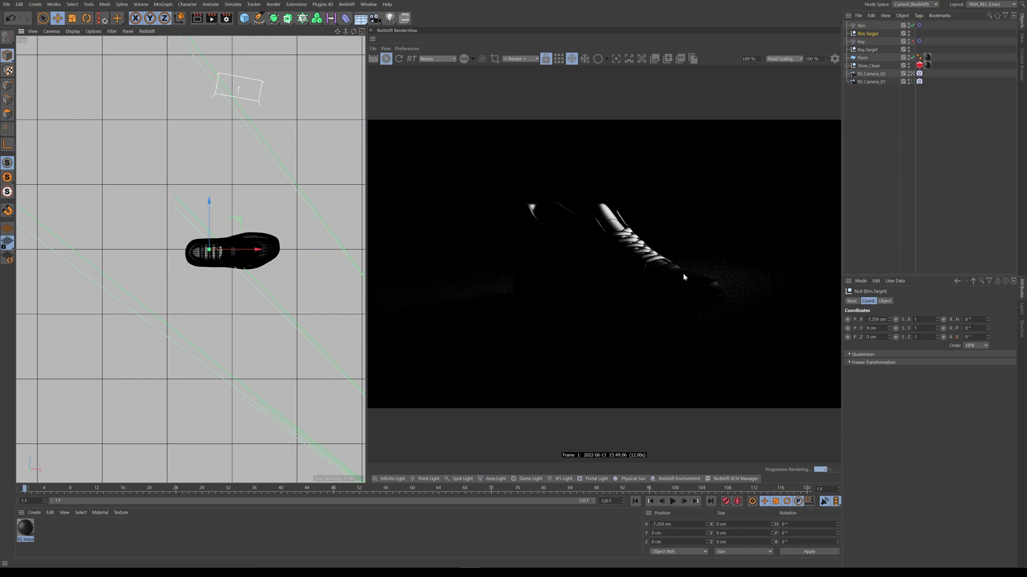
# - Raise the Rim light's spread to about 0.68 and exclude the Floor from its illumination
pyautogui.click(862, 25)
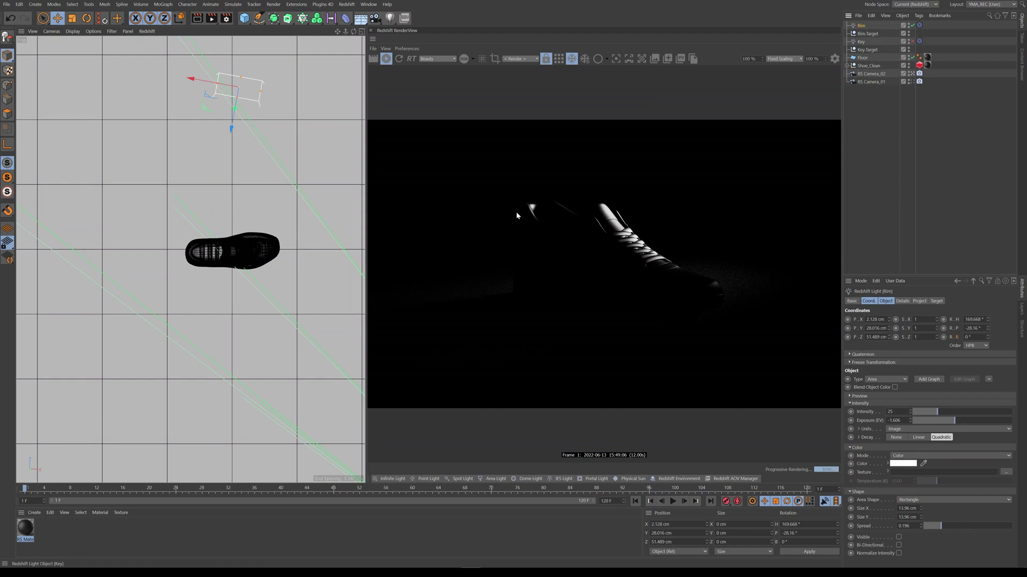
pyautogui.moveTo(962, 529); pyautogui.dragTo(986, 527)
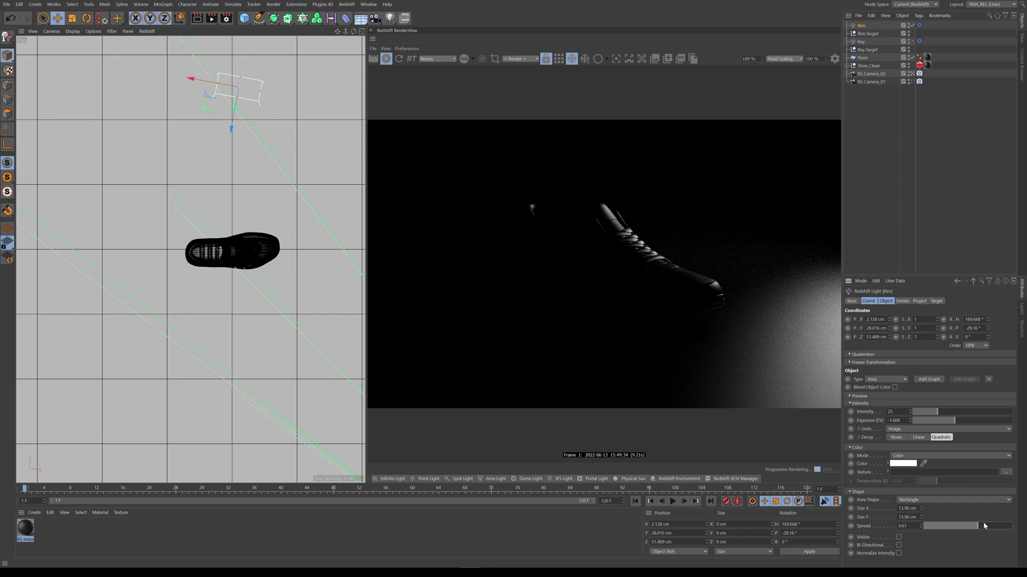
pyautogui.moveTo(995, 529); pyautogui.dragTo(984, 528)
pyautogui.click(920, 301)
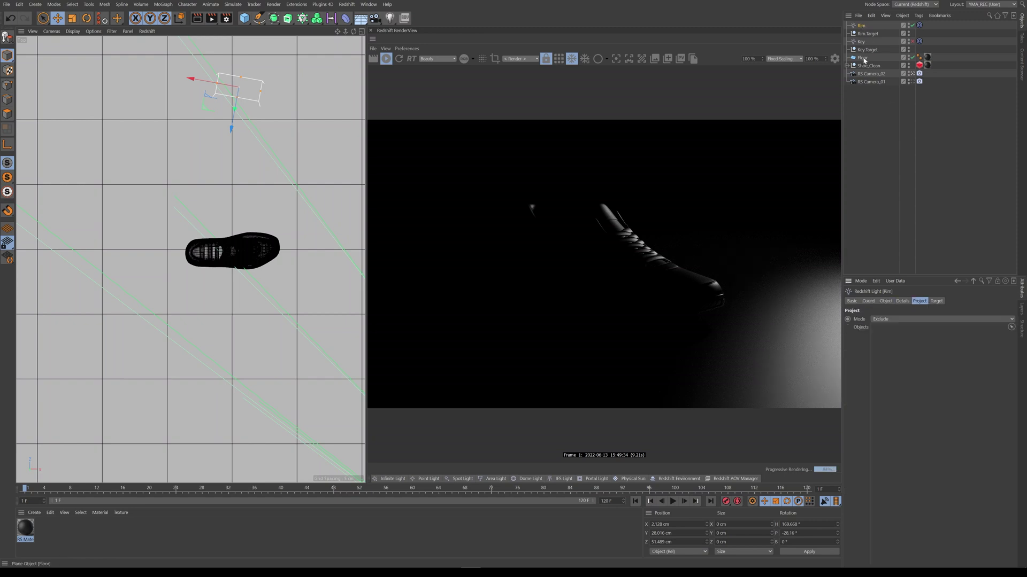
pyautogui.moveTo(862, 62); pyautogui.dragTo(898, 389)
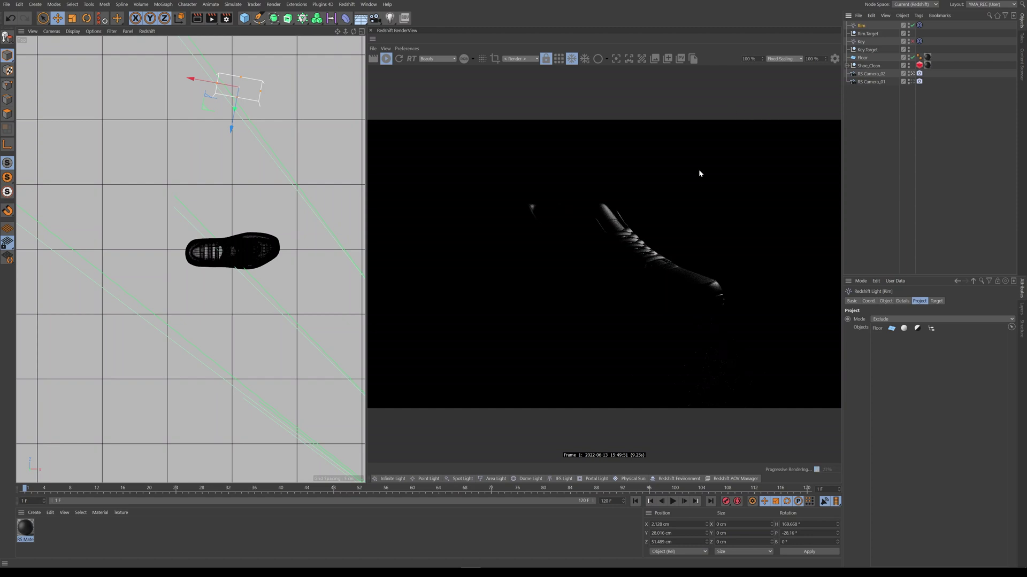
# - Move the Rim light to about X -14.7 cm, Y 21.6 cm and Z 42.4 cm
pyautogui.press('F1')
pyautogui.middleClick(194, 257)
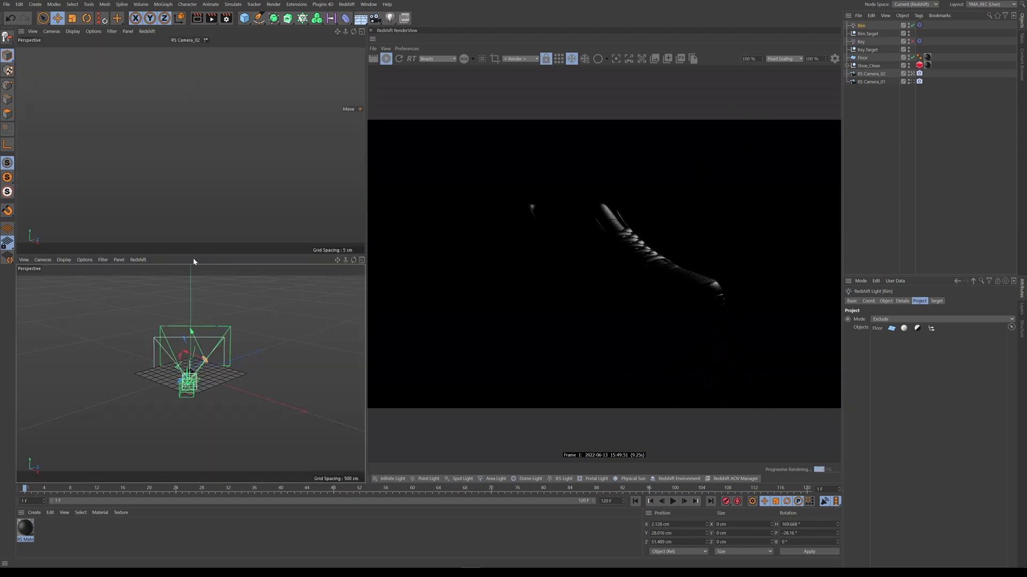
pyautogui.middleClick(201, 330)
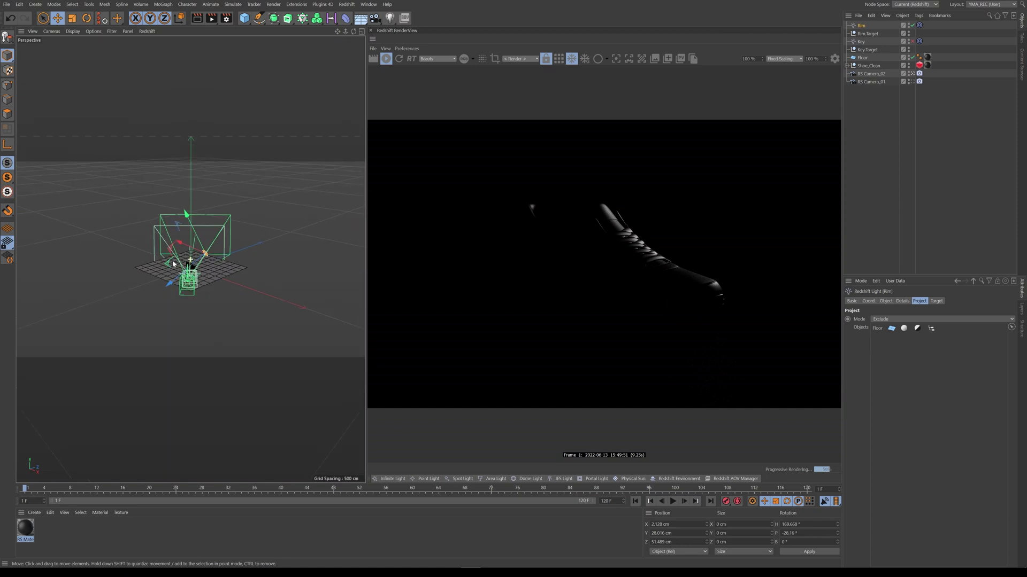
pyautogui.scroll(5, 206, 286)
pyautogui.moveTo(206, 286)
pyautogui.mouseDown()
pyautogui.moveTo(199, 306)
pyautogui.moveTo(193, 267)
pyautogui.moveTo(190, 282)
pyautogui.moveTo(210, 301)
pyautogui.mouseUp()
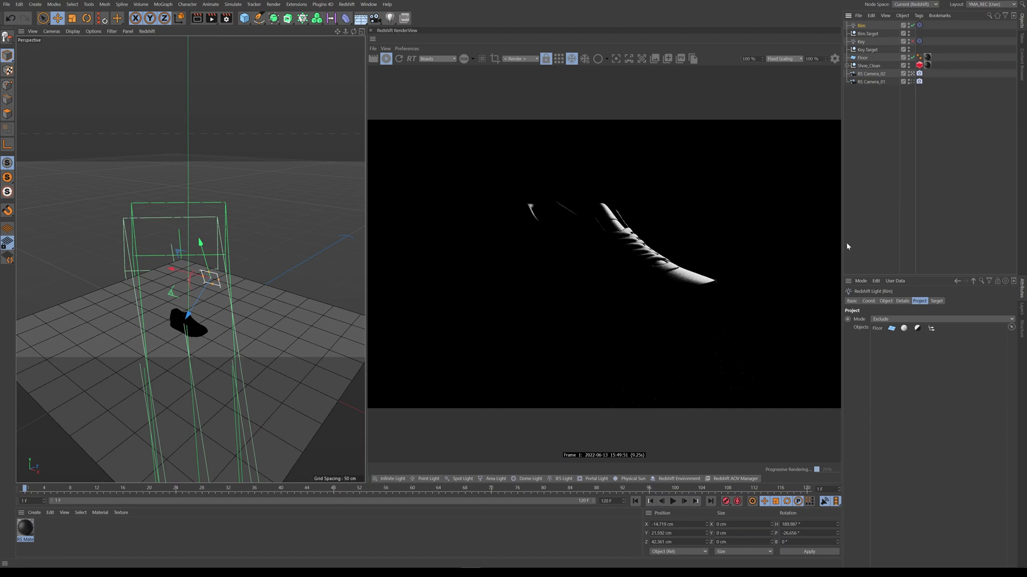
# - Set the Rim light's intensity to 3
pyautogui.click(869, 301)
pyautogui.click(886, 301)
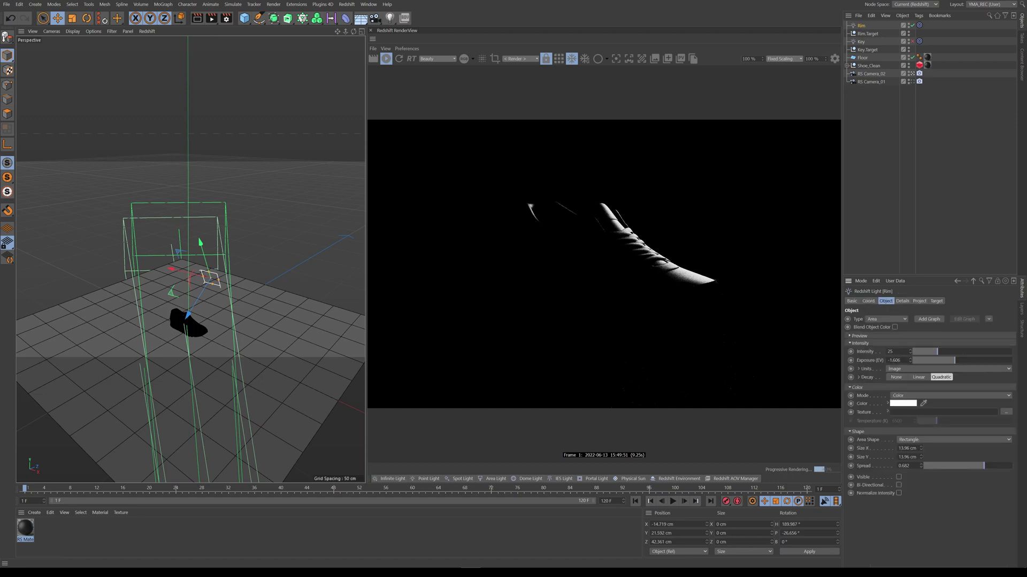
pyautogui.write('3')
pyautogui.press('Return')
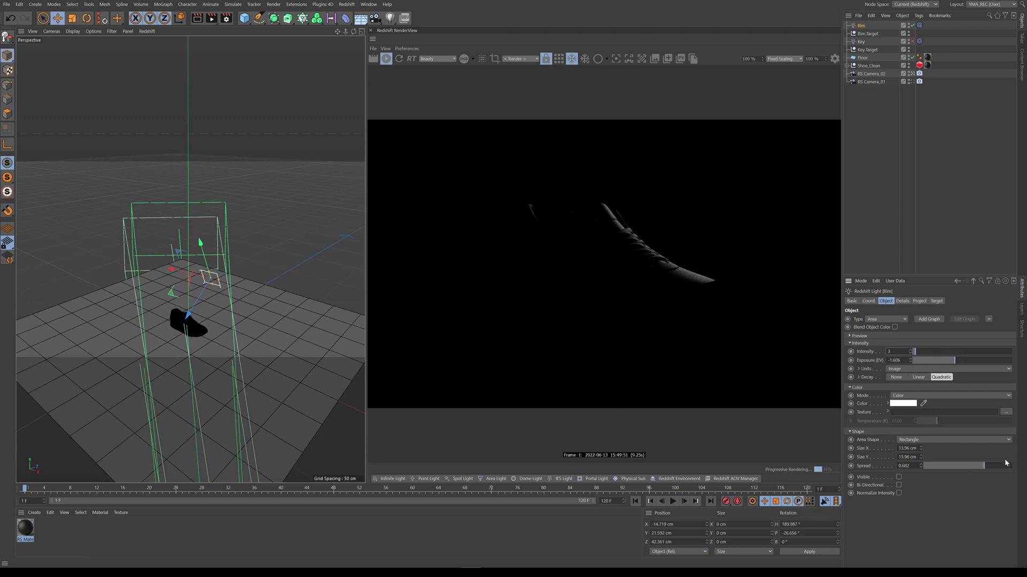
# - Set the Rim light's area size to 35 cm in both X and Y and lower its spread to about 0.01
pyautogui.press('t')
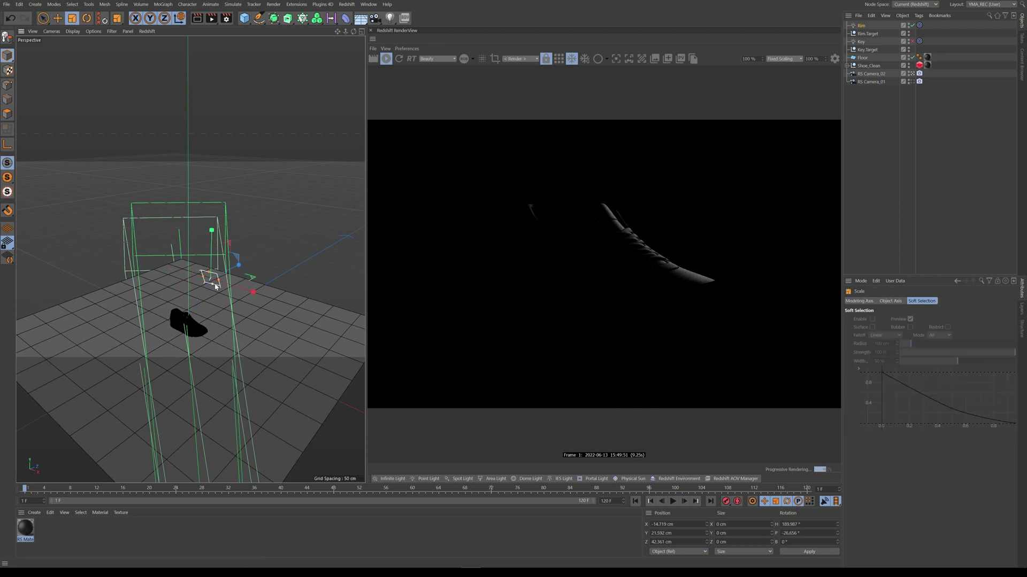
pyautogui.moveTo(245, 282); pyautogui.dragTo(313, 259)
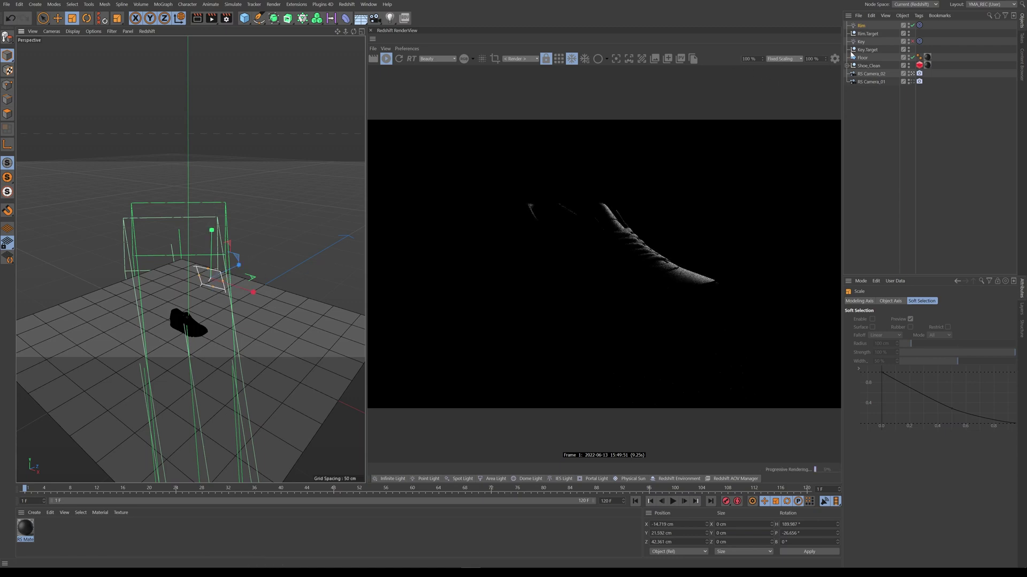
pyautogui.click(860, 25)
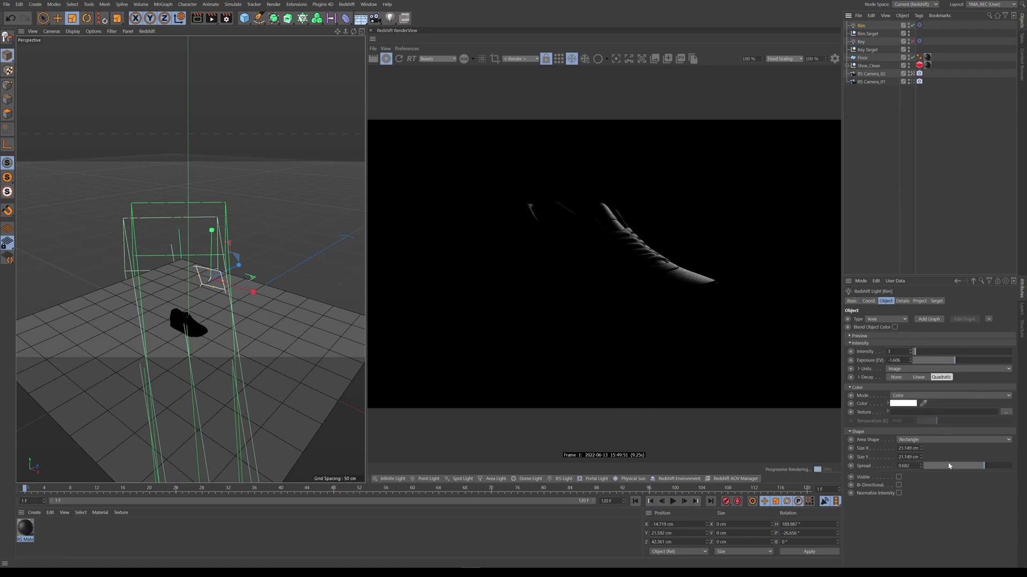
pyautogui.click(917, 449)
pyautogui.write('35')
pyautogui.press('Tab')
pyautogui.write('35')
pyautogui.press('Return')
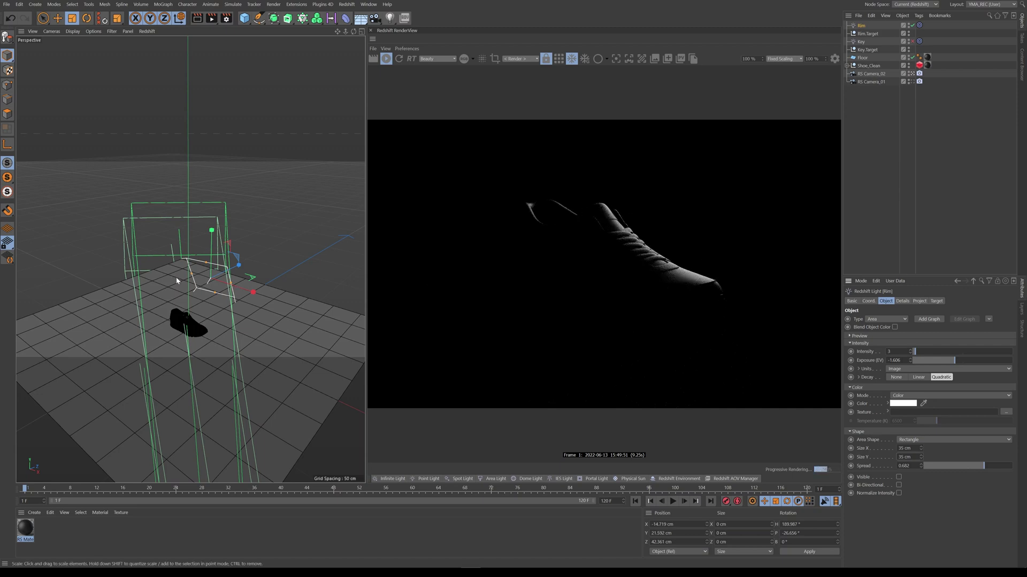
pyautogui.moveTo(981, 466); pyautogui.dragTo(935, 467)
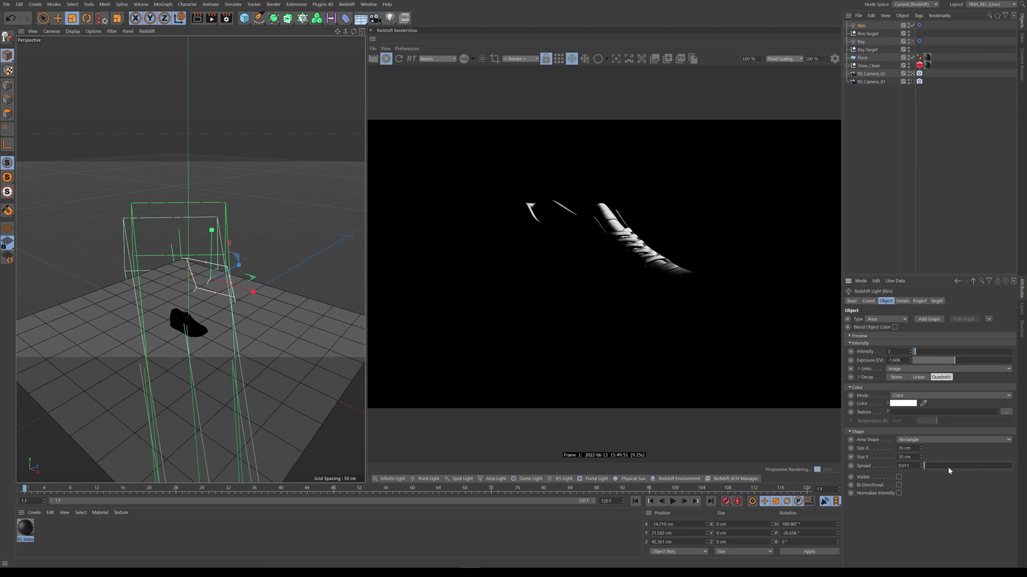
# - Raise the Rim light's spread to about 0.9 and move it to about X -1.9 cm, Y 26.6 cm and Z 42.1 cm
pyautogui.hotkey('ctrl', 'z')
pyautogui.moveTo(993, 470)
pyautogui.mouseDown()
pyautogui.moveTo(1017, 470)
pyautogui.moveTo(1007, 467)
pyautogui.mouseUp()
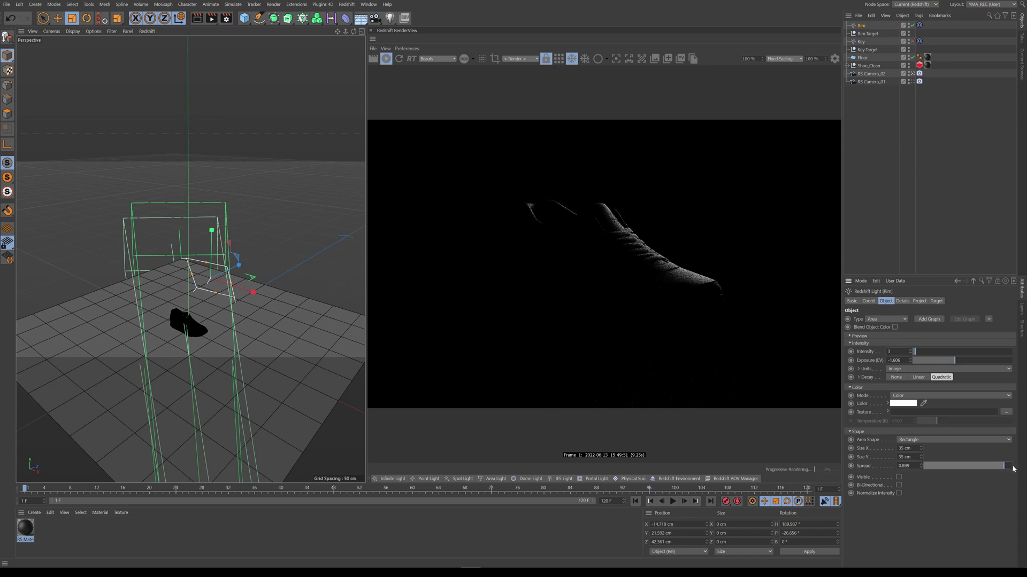
pyautogui.press('e')
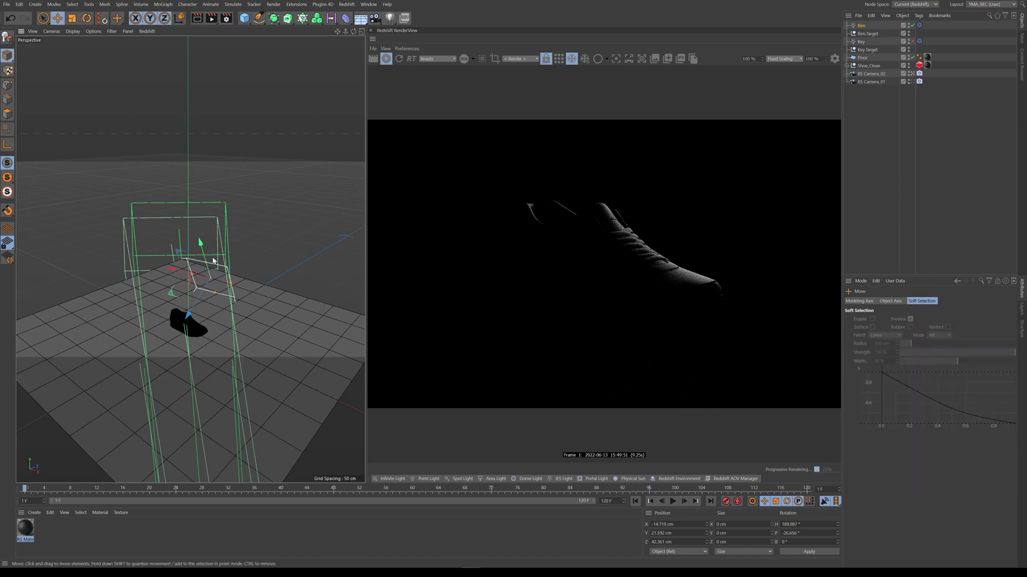
pyautogui.moveTo(203, 244); pyautogui.dragTo(196, 266)
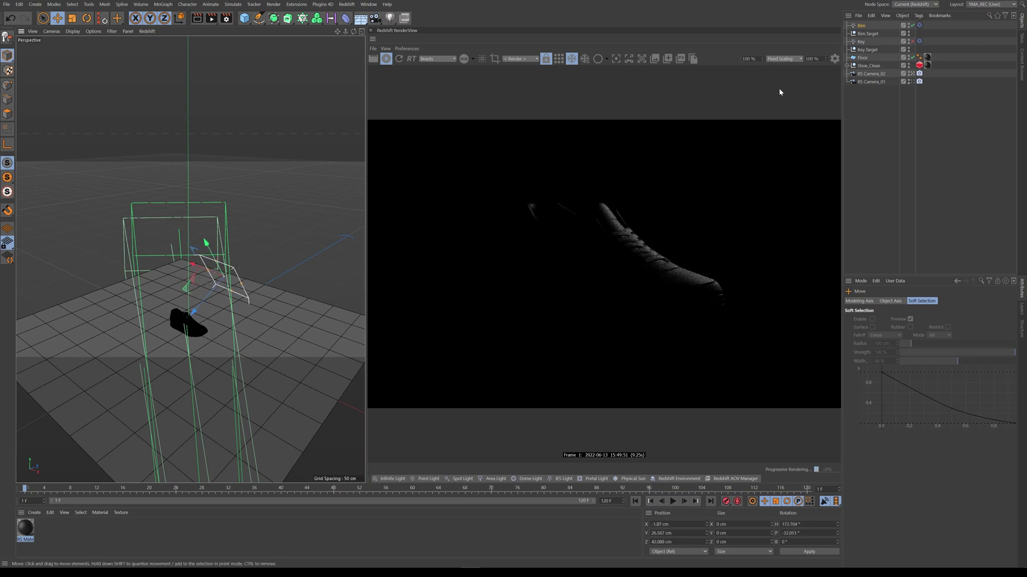
# - Compare the Key and Rim lights separately and together in the render, leaving both lights enabled
pyautogui.click(911, 42)
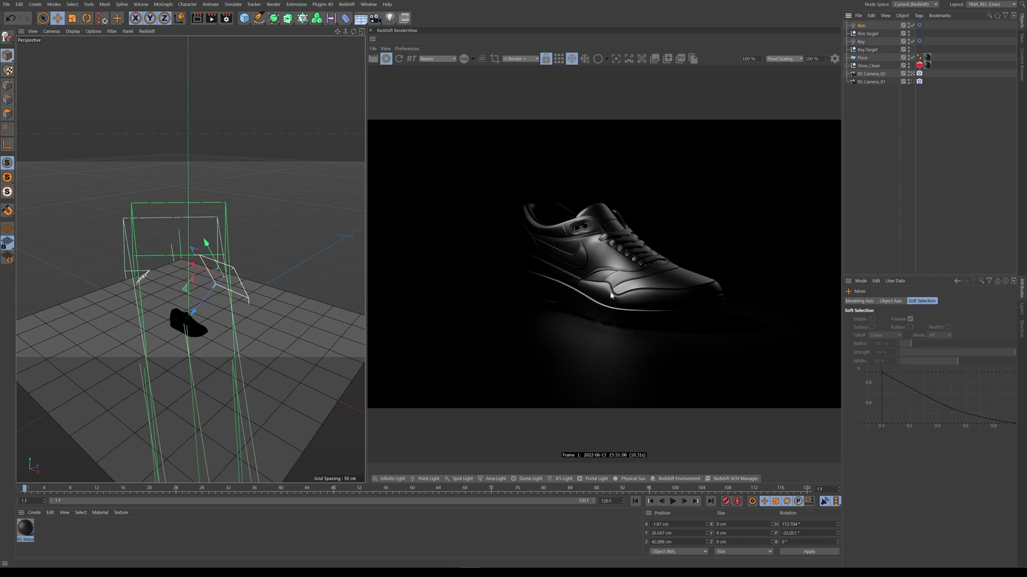
pyautogui.click(912, 41)
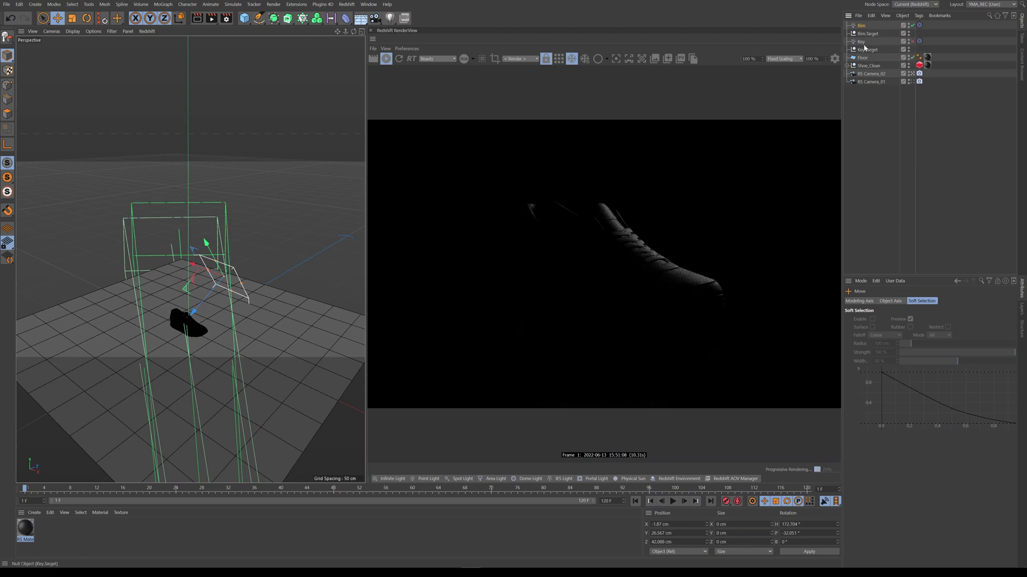
pyautogui.click(912, 26)
pyautogui.click(912, 41)
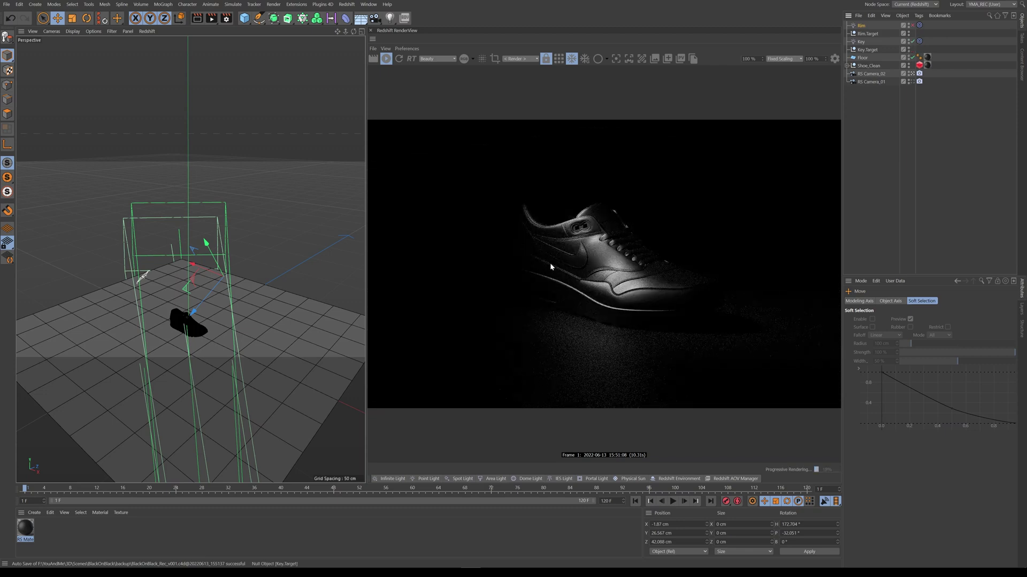
pyautogui.click(912, 26)
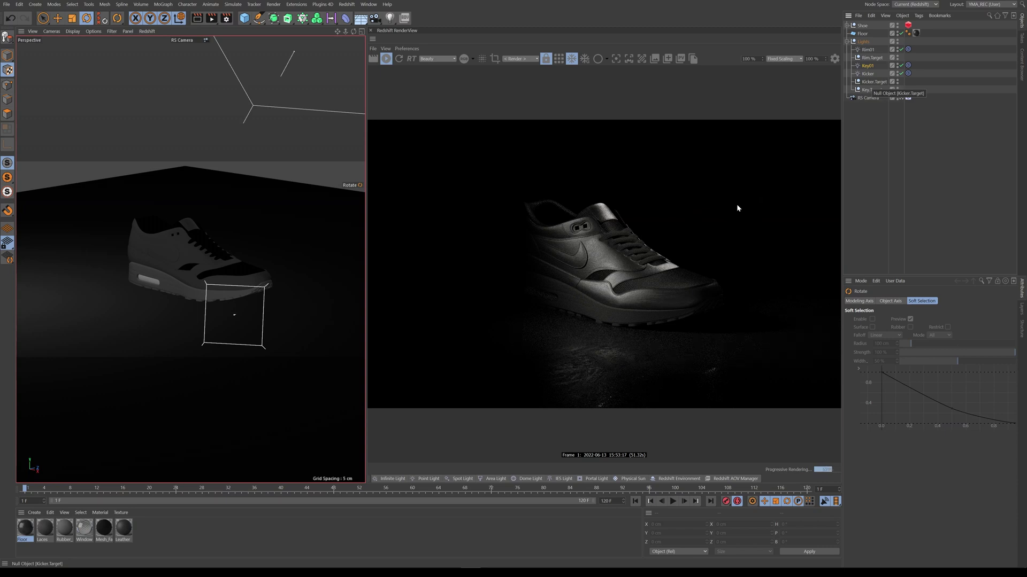
# - Examine how the finished scene's lights are placed around the shoe from the free perspective view
pyautogui.middleClick(259, 230)
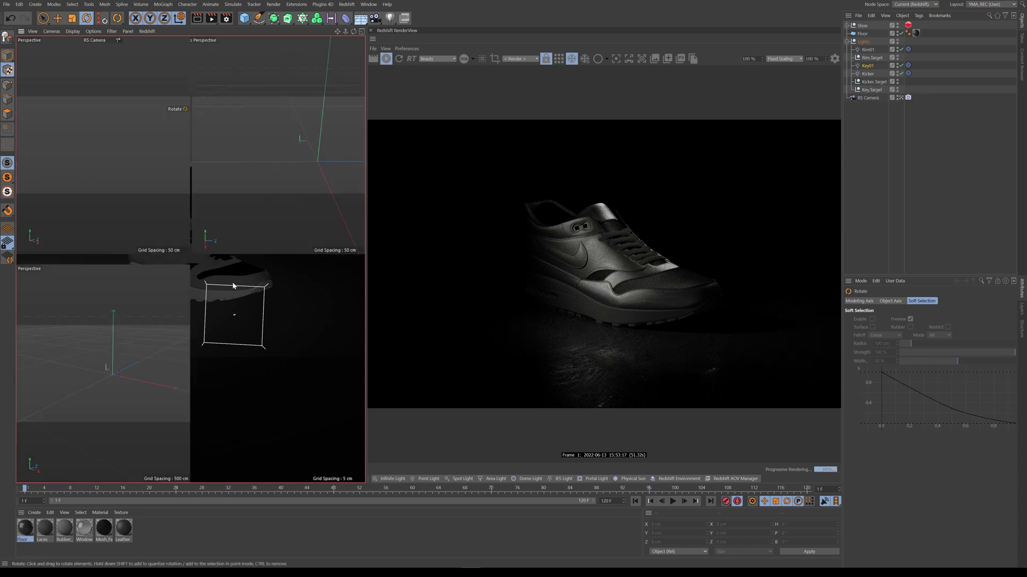
pyautogui.middleClick(260, 230)
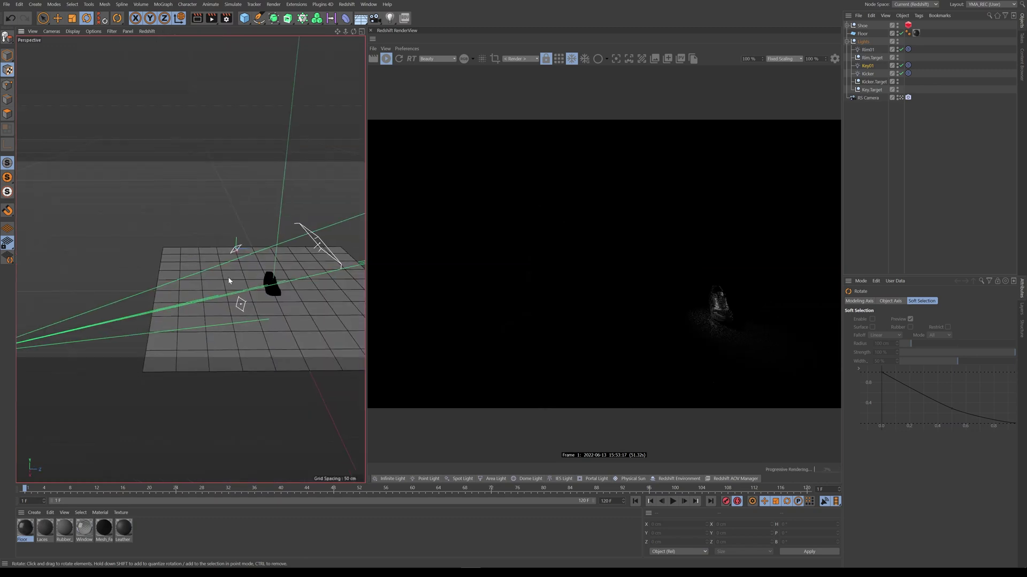
pyautogui.keyDown('alt'); pyautogui.moveTo(266, 287); pyautogui.dragTo(149, 229); pyautogui.keyUp('alt')
pyautogui.scroll(5, 240, 275)
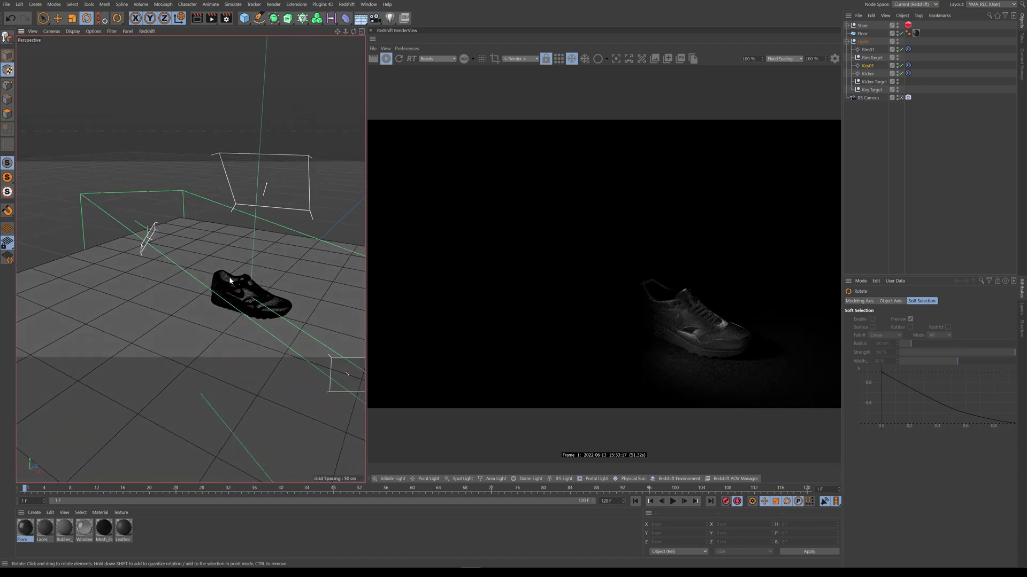
# - Select the Key01 light and expand its texture settings to examine the assigned light texture image
pyautogui.click(154, 234)
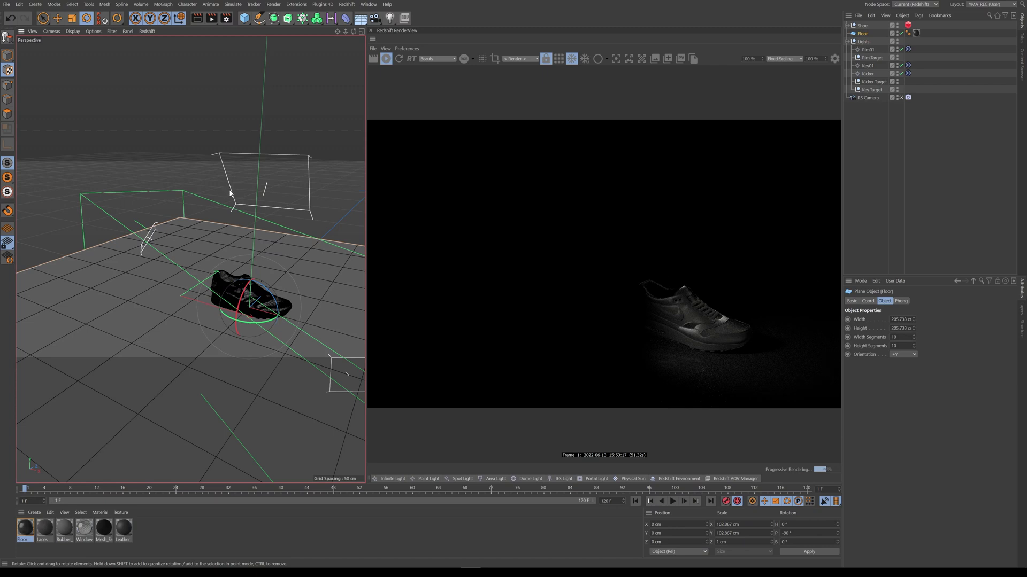
pyautogui.keyDown('alt'); pyautogui.moveTo(162, 238); pyautogui.dragTo(188, 203); pyautogui.keyUp('alt')
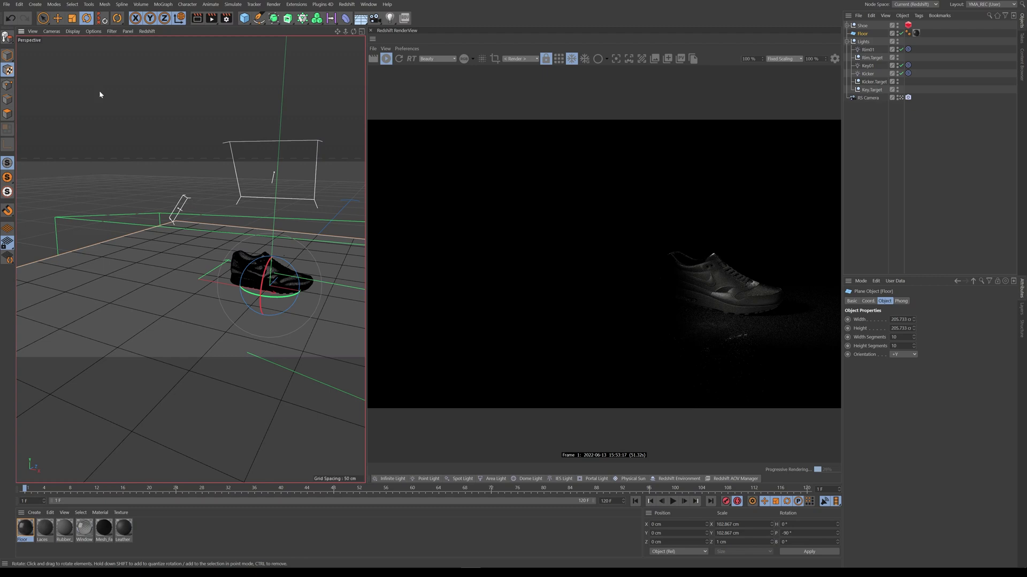
pyautogui.click(181, 206)
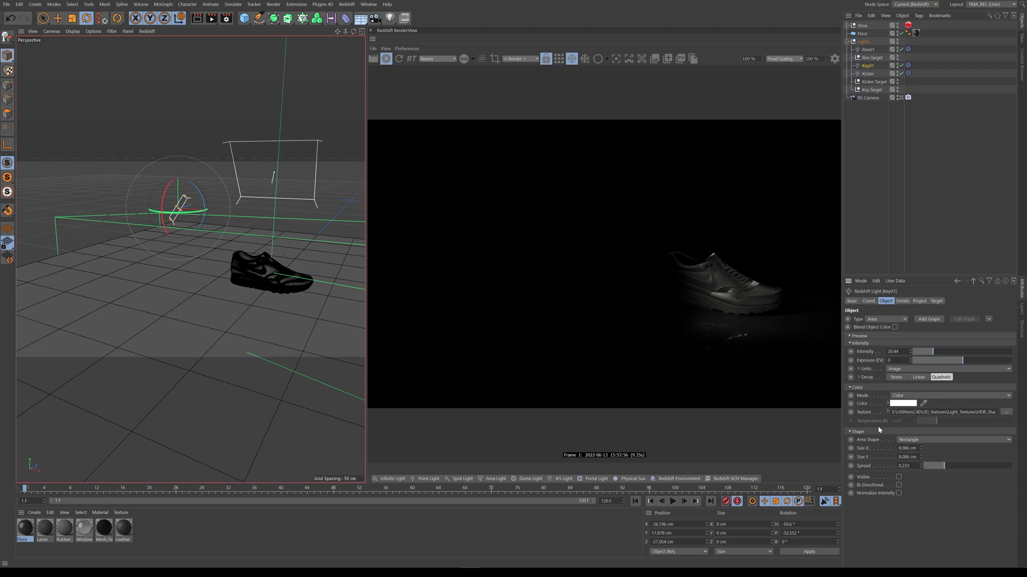
pyautogui.click(887, 412)
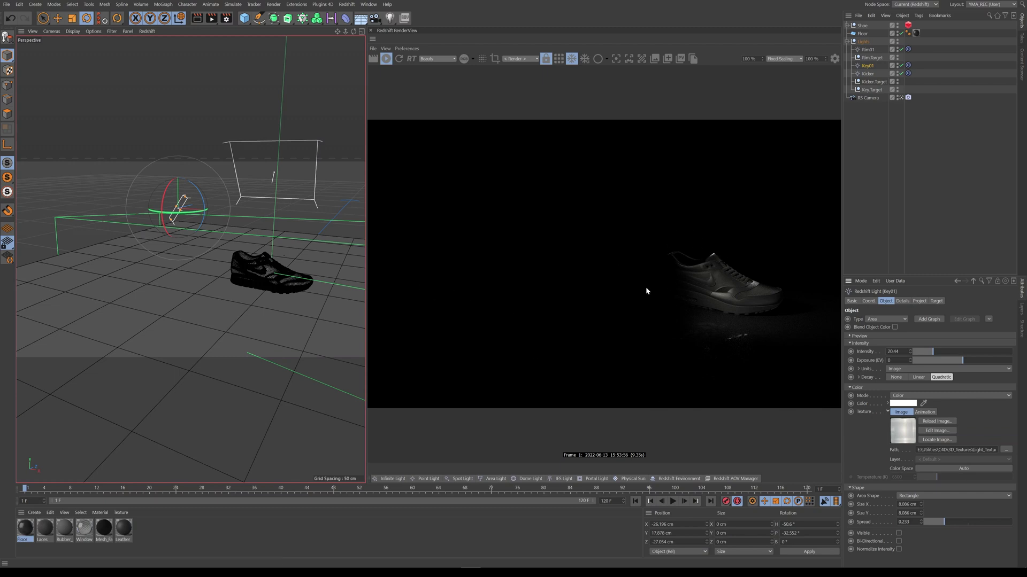
pyautogui.keyDown('alt'); pyautogui.moveTo(203, 251); pyautogui.dragTo(233, 302); pyautogui.keyUp('alt')
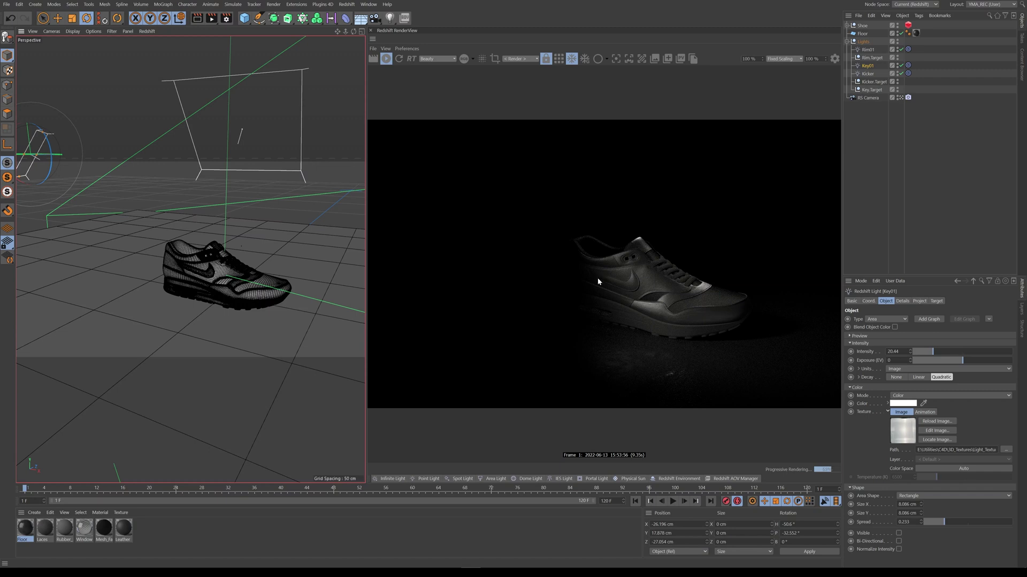
# - Return to the RS Camera view and toggle the Kicker light, then Rim01, to examine each one's contribution to the shoe
pyautogui.click(867, 73)
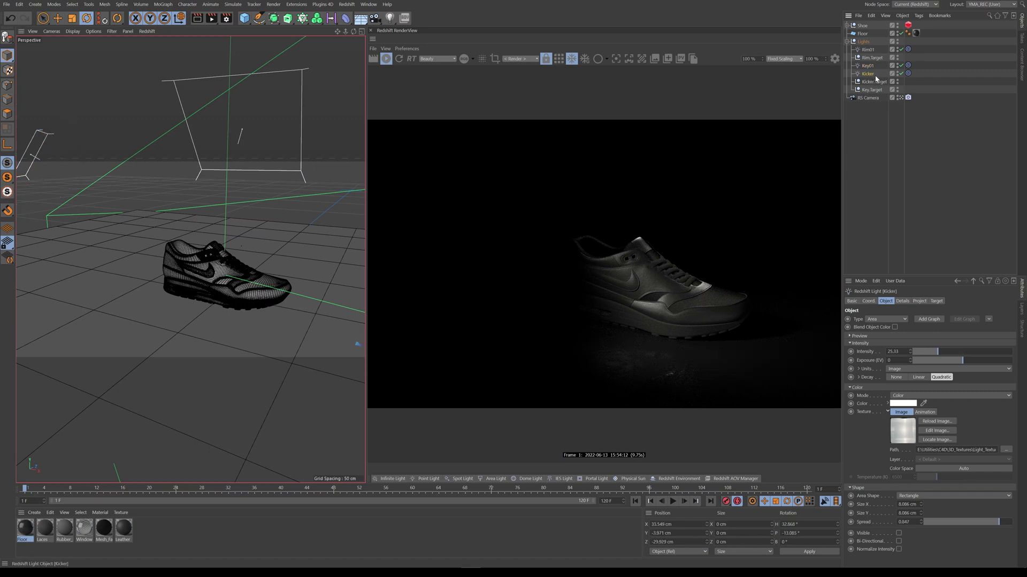
pyautogui.middleClick(155, 195)
pyautogui.middleClick(156, 195)
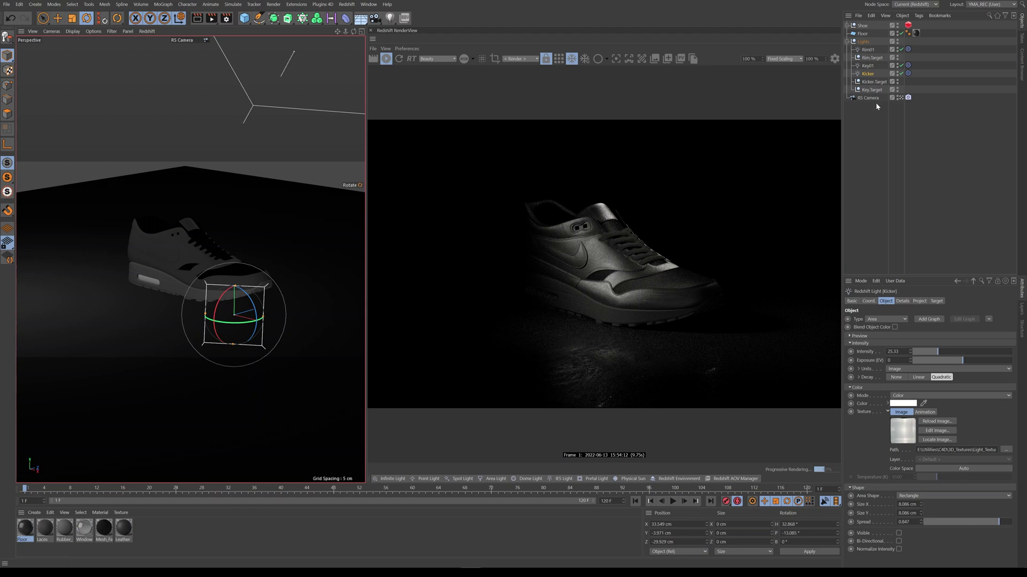
pyautogui.click(901, 73)
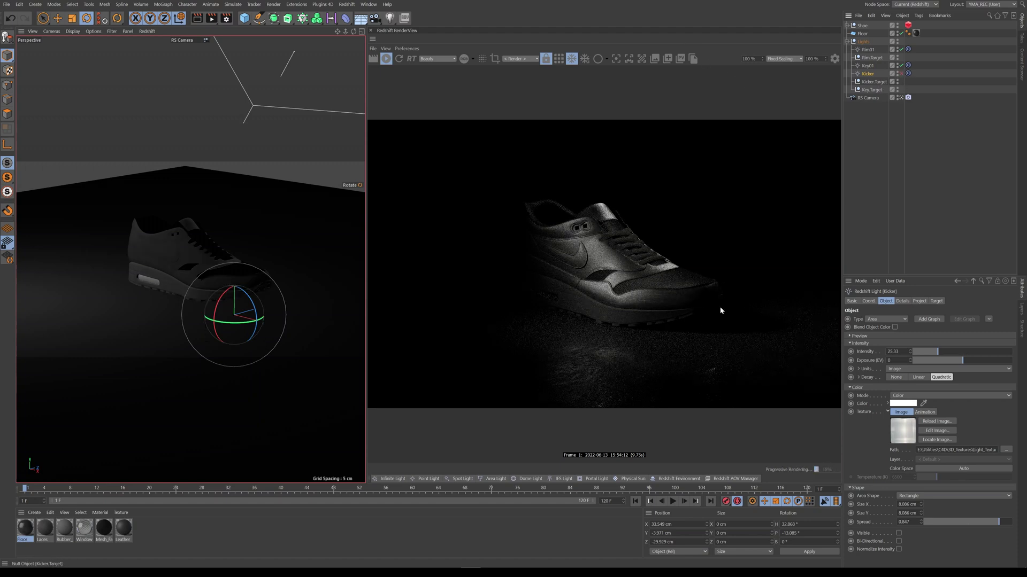
pyautogui.click(901, 73)
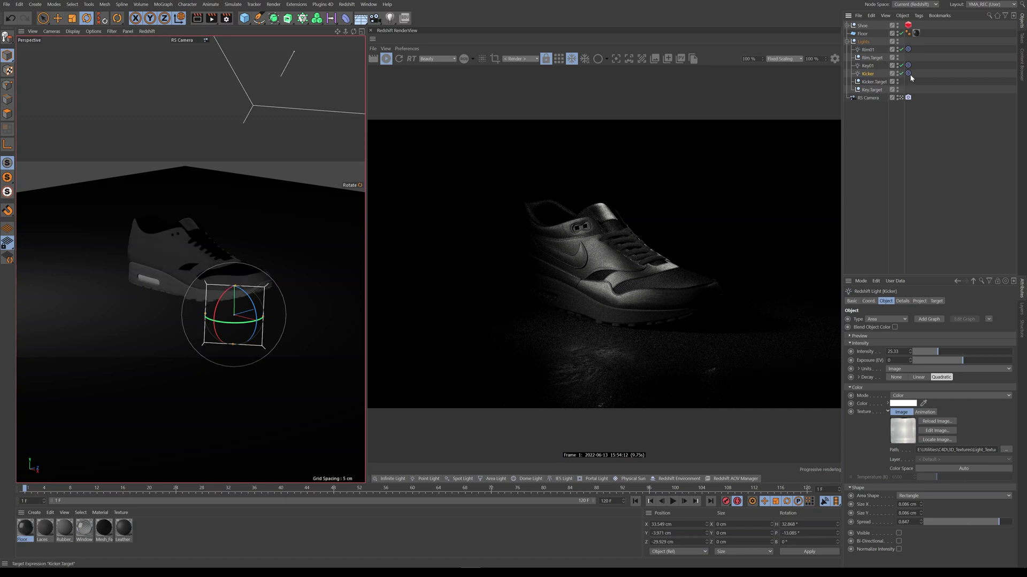
pyautogui.click(867, 49)
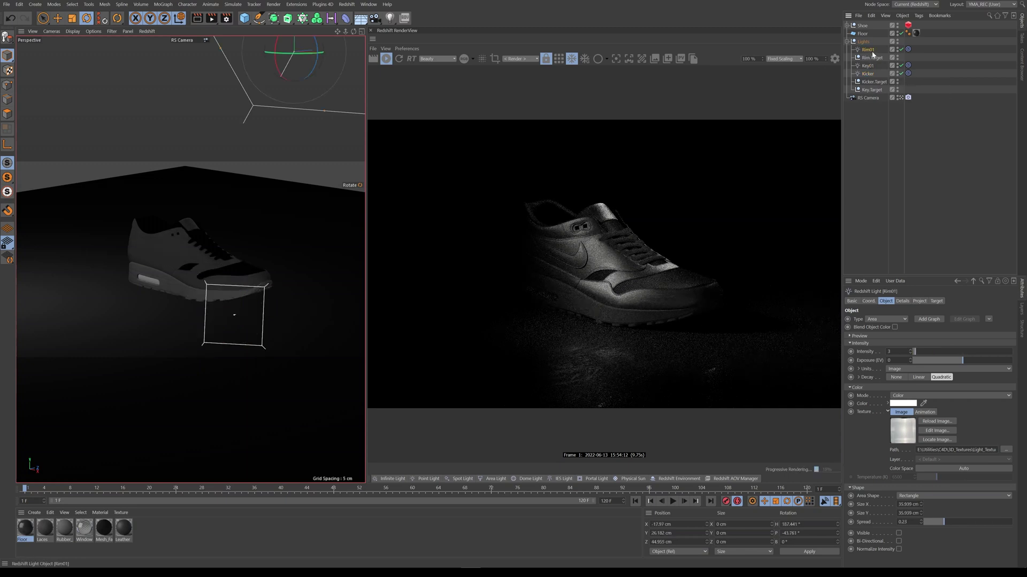
pyautogui.click(900, 49)
# - Examine the leather, mesh and lace detail of the shoe up close in the render
pyautogui.keyDown('alt'); pyautogui.moveTo(197, 272); pyautogui.dragTo(211, 251); pyautogui.keyUp('alt')
pyautogui.click(584, 58)
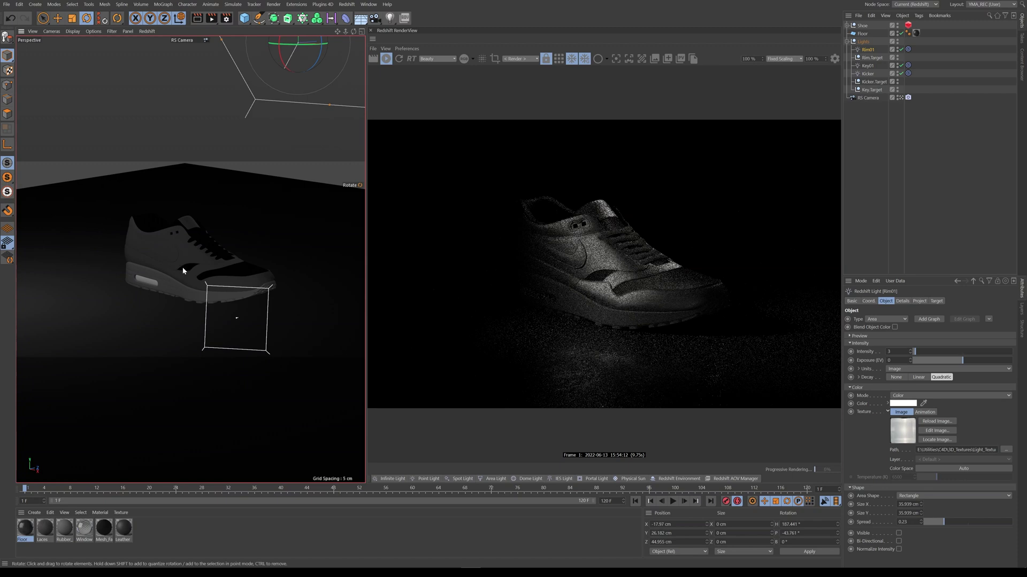
pyautogui.scroll(10, 226, 261)
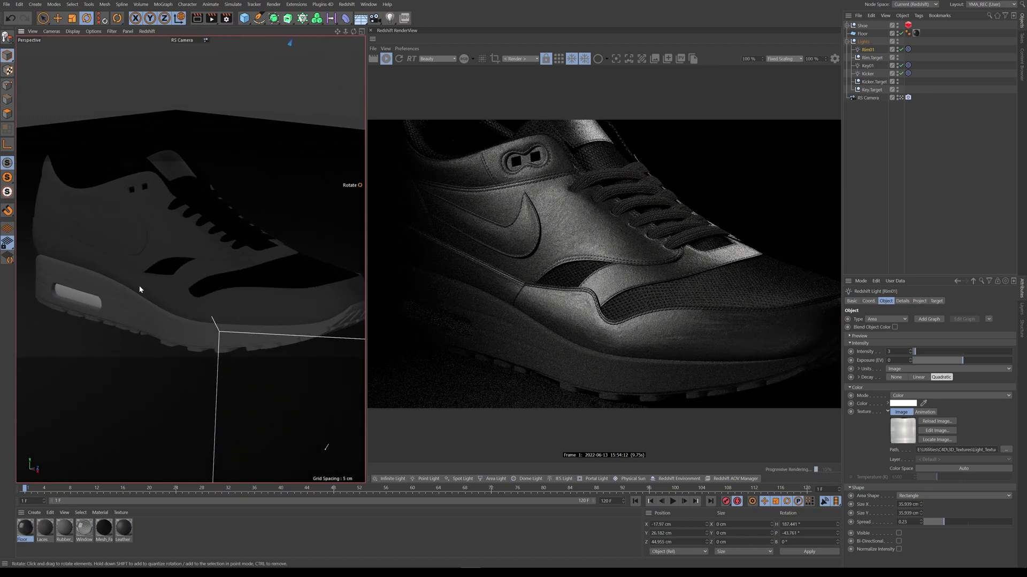
pyautogui.scroll(4, 151, 289)
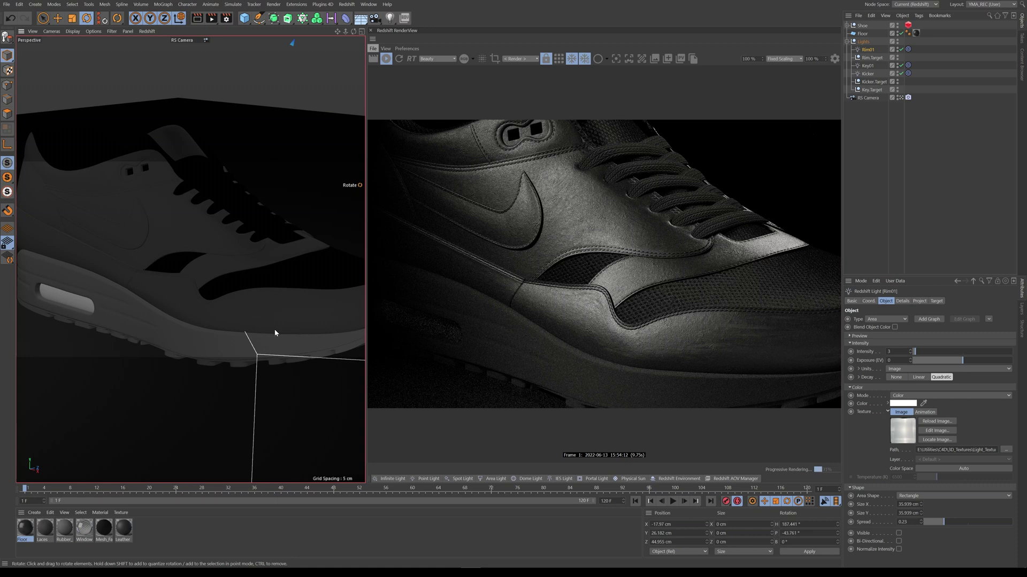
# - Examine the Leather material's shader graph, checking the Roughness texture node's image path and the RS Material node's base properties
pyautogui.doubleClick(124, 528)
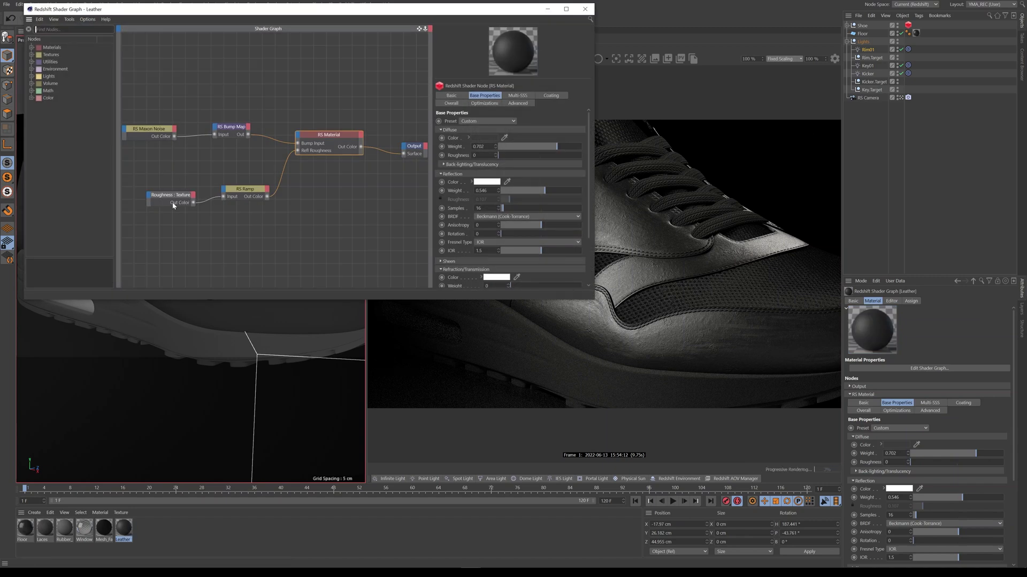
pyautogui.moveTo(172, 198); pyautogui.dragTo(152, 204)
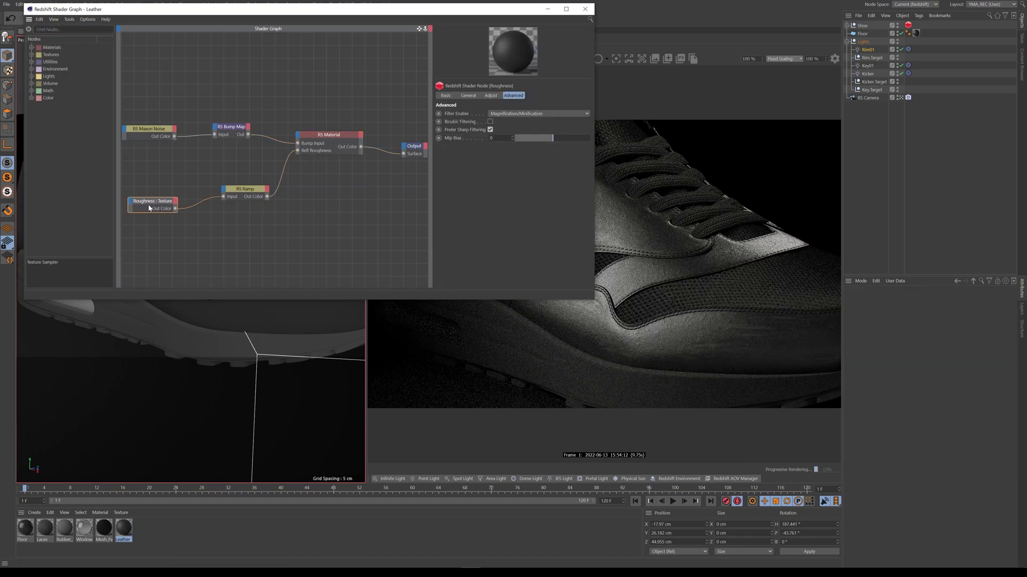
pyautogui.click(469, 96)
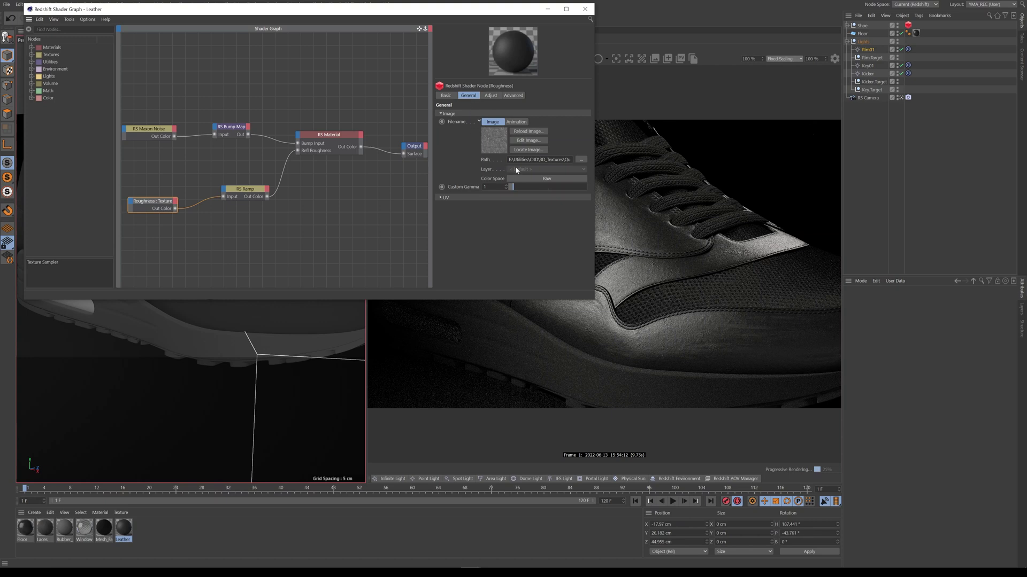
pyautogui.moveTo(513, 160); pyautogui.dragTo(607, 162)
pyautogui.click(313, 134)
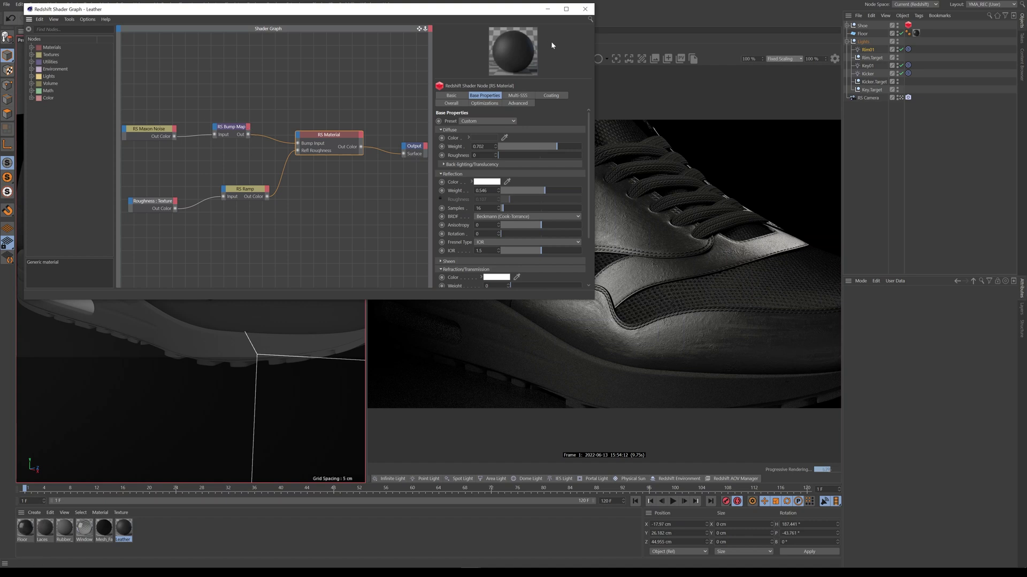
pyautogui.click(584, 9)
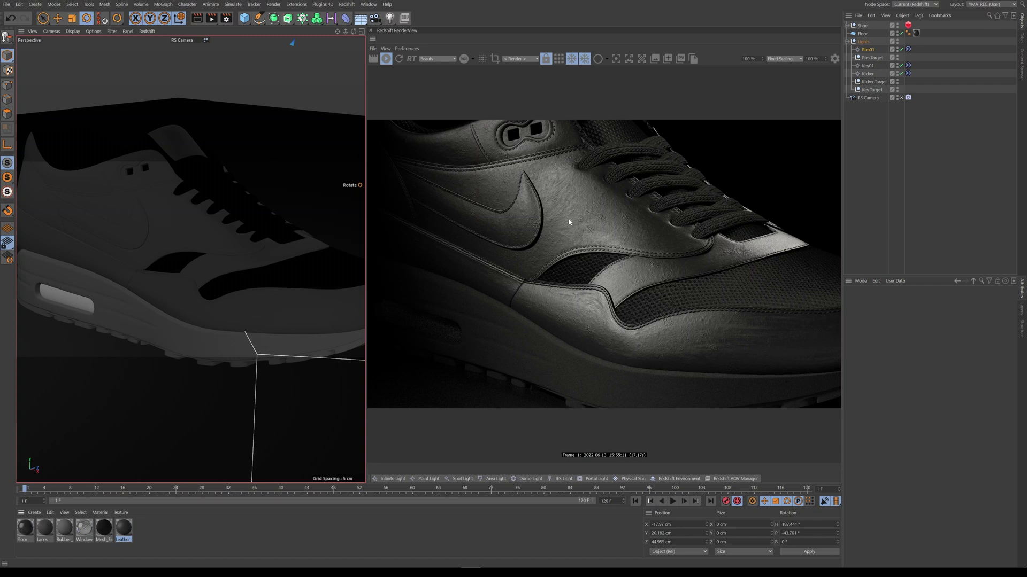
# - Open the Mesh_Fabric material's shader graph and examine the image settings of its basecolor texture node
pyautogui.scroll(-3, 276, 267)
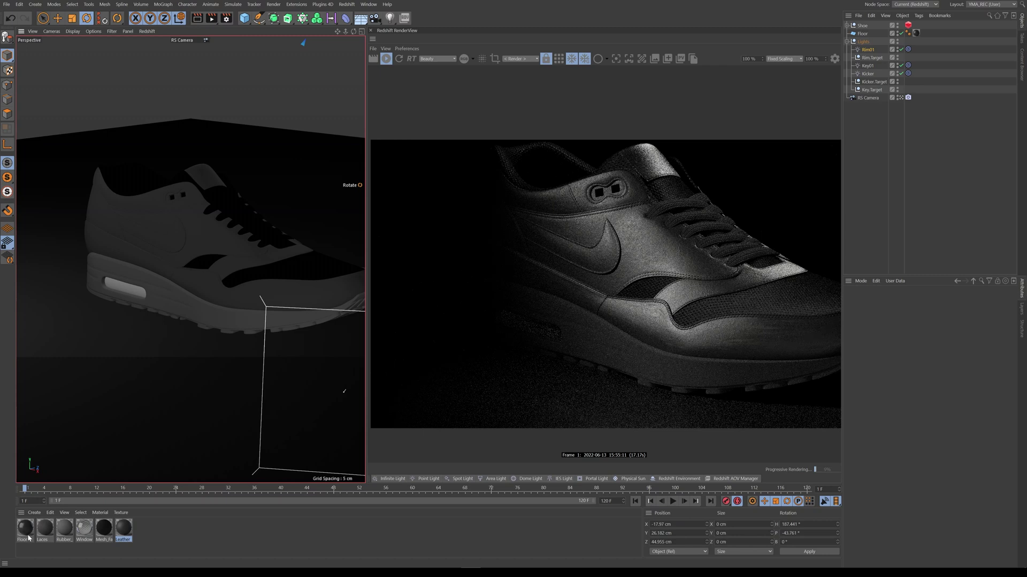
pyautogui.doubleClick(105, 529)
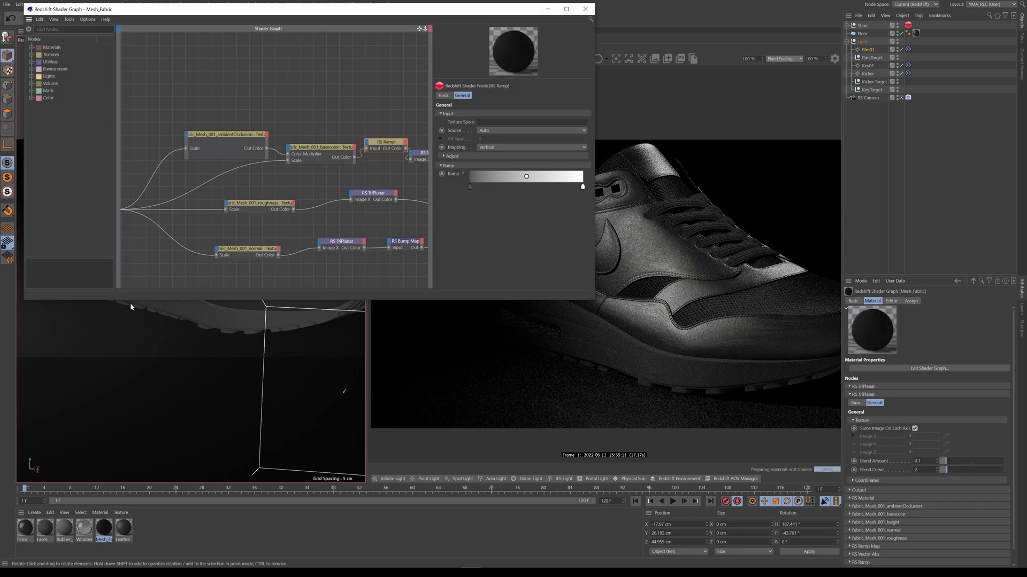
pyautogui.moveTo(250, 126)
pyautogui.mouseDown(button='middle')
pyautogui.moveTo(289, 110)
pyautogui.moveTo(248, 112)
pyautogui.mouseUp(button='middle')
pyautogui.click(331, 136)
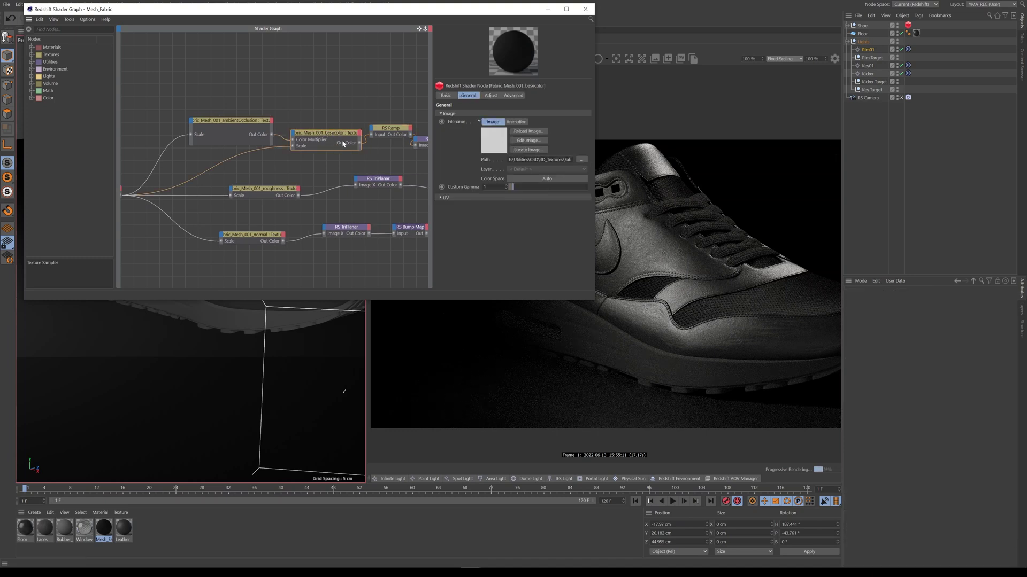
pyautogui.moveTo(332, 142); pyautogui.dragTo(334, 138)
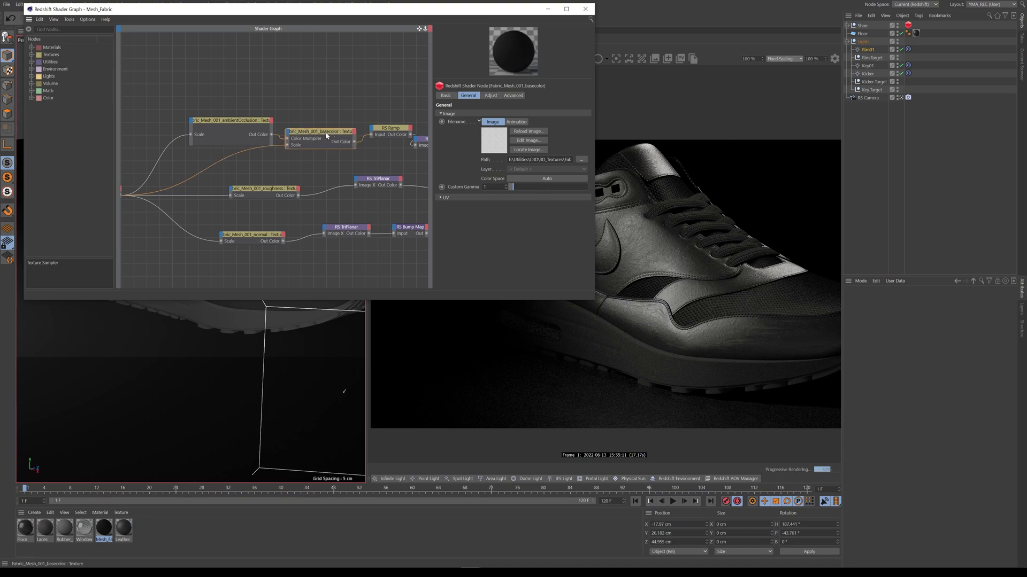
# - Preview the Mesh_Fabric RS Ramp before the basecolor TriPlanar, line it up between its neighbours, and preview the RS Ramp after the TriPlanar
pyautogui.moveTo(369, 139); pyautogui.dragTo(254, 146, button='middle')
pyautogui.click(276, 140)
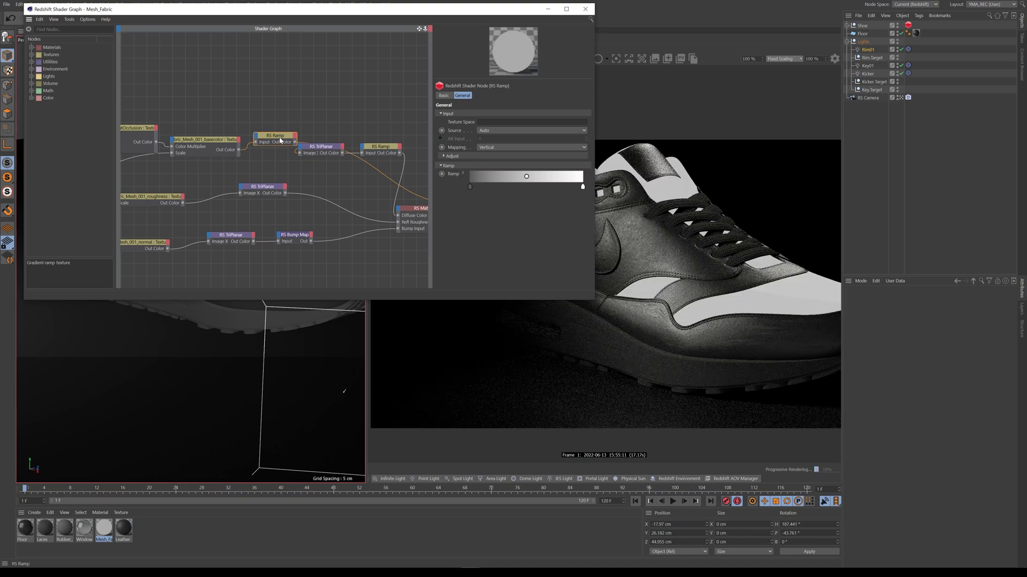
pyautogui.moveTo(281, 137); pyautogui.dragTo(275, 156)
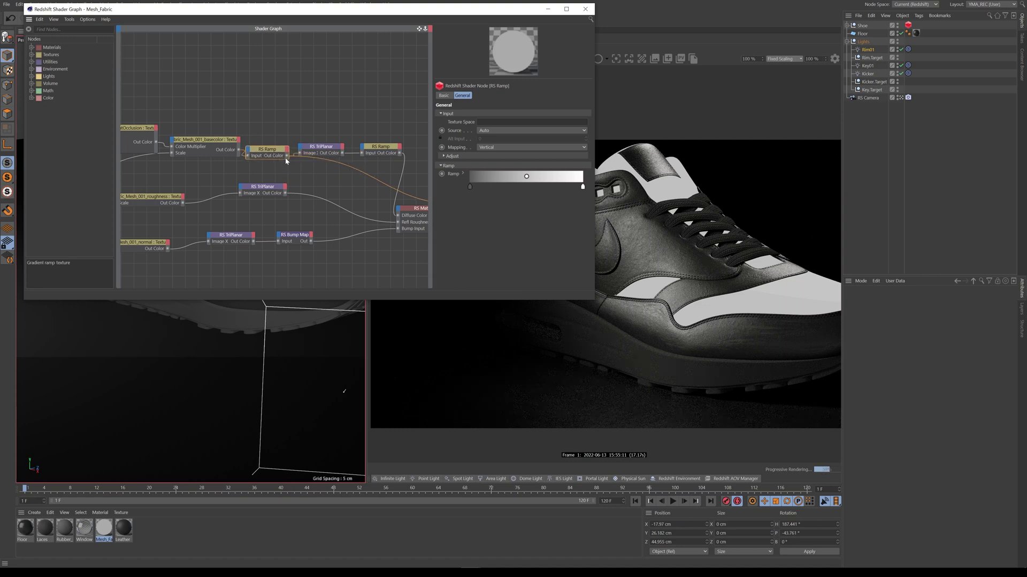
pyautogui.click(377, 149)
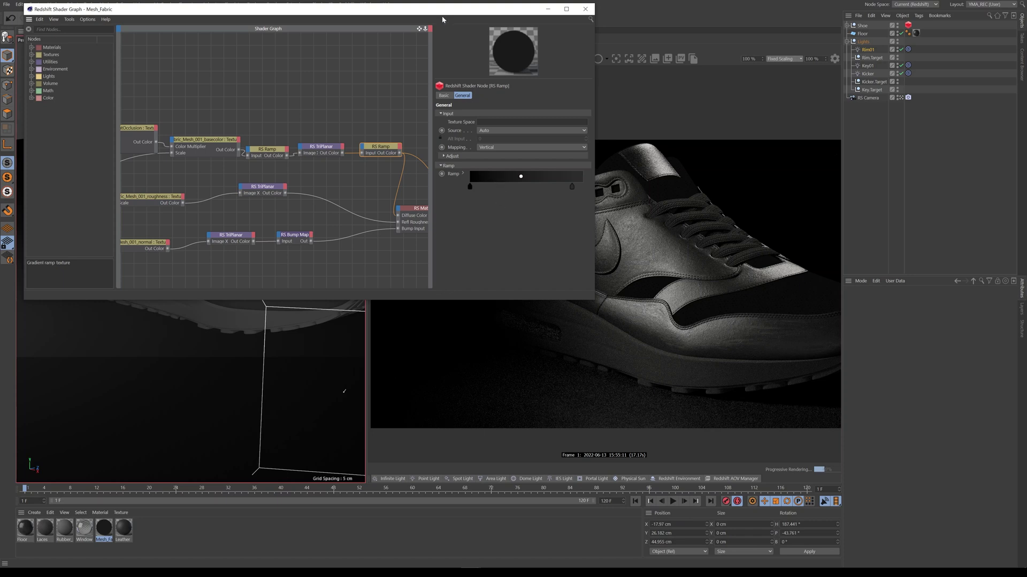
# - Connect the RS Material node back to the Output in the Mesh_Fabric shader graph and close the graph
pyautogui.moveTo(447, 12); pyautogui.dragTo(435, 175)
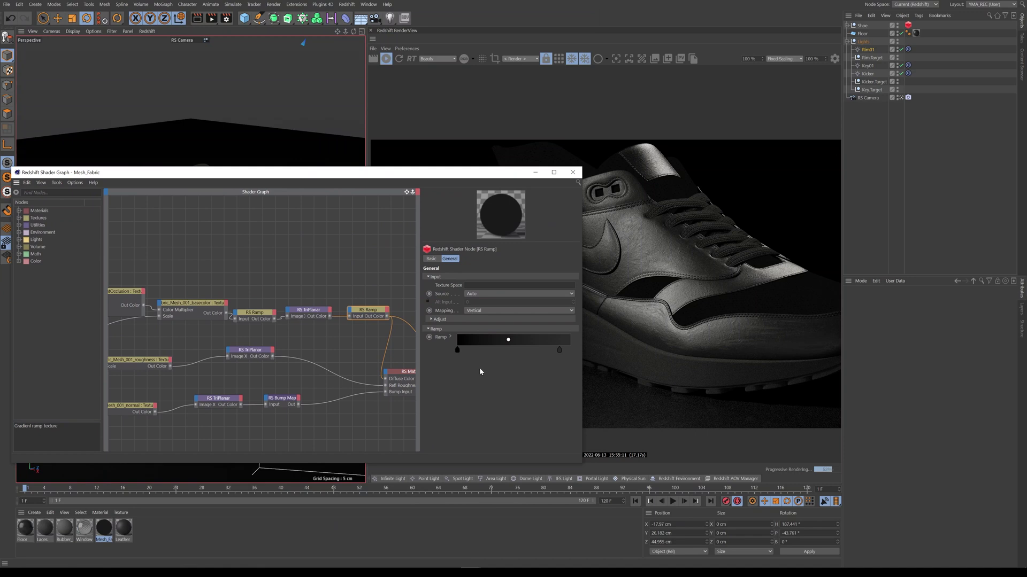
pyautogui.click(573, 173)
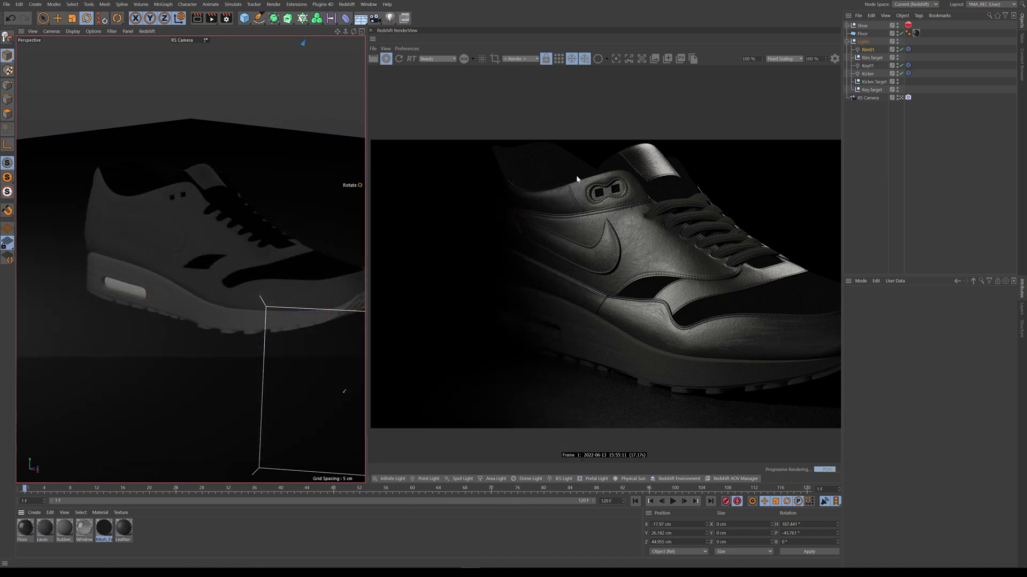
pyautogui.doubleClick(103, 528)
pyautogui.moveTo(338, 214); pyautogui.dragTo(229, 218, button='middle')
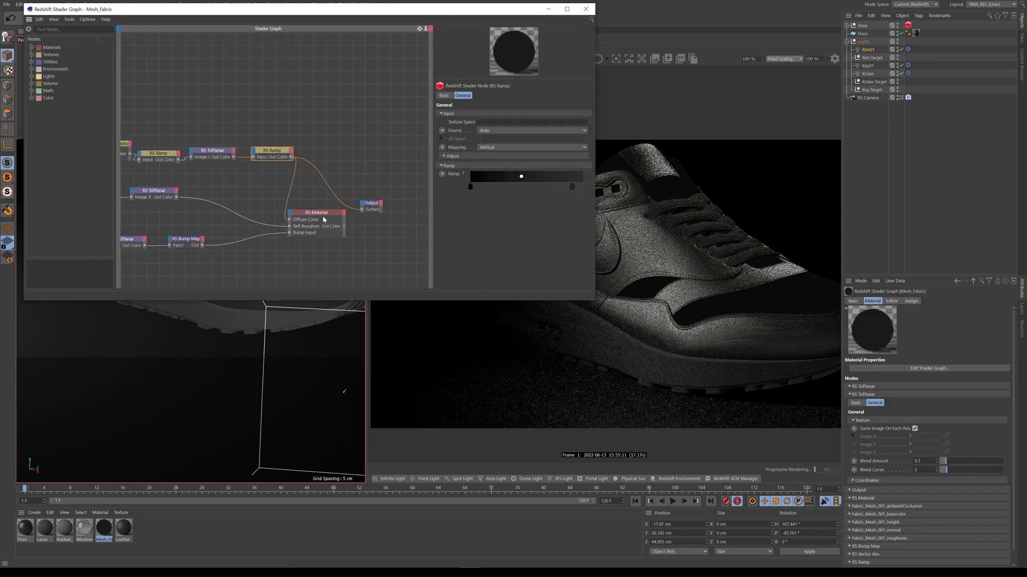
pyautogui.click(332, 232)
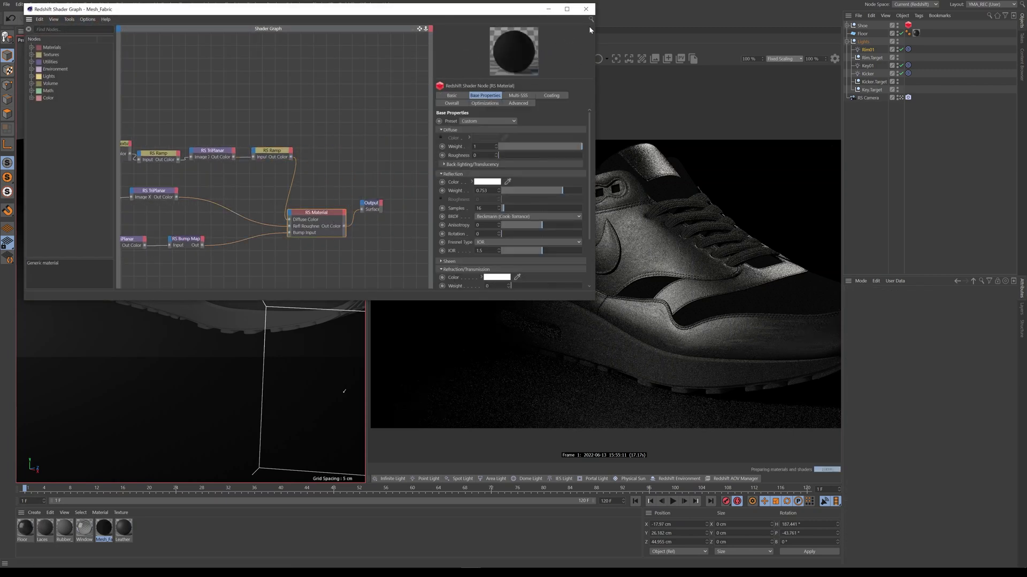
pyautogui.click(585, 9)
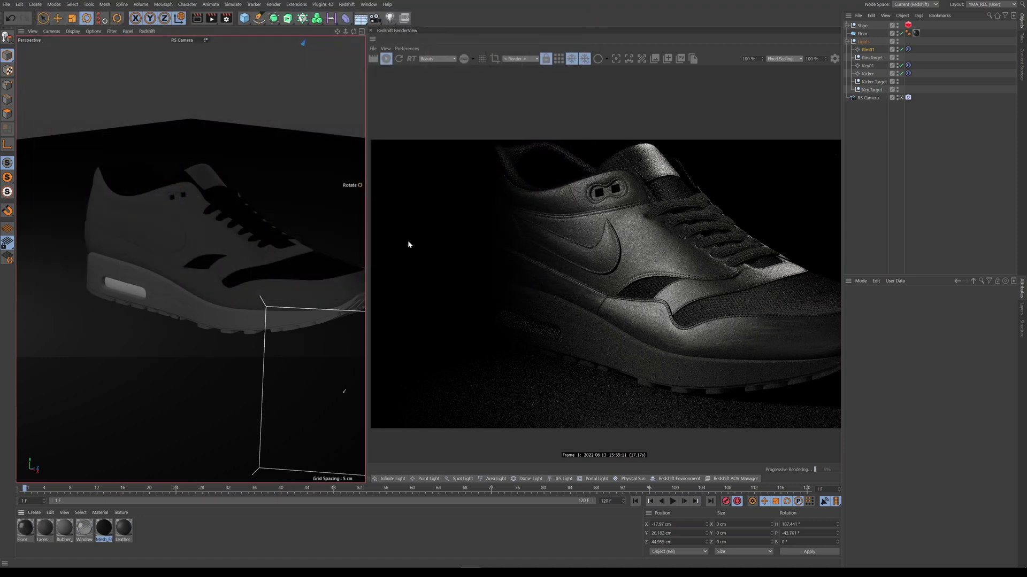
# - Examine the lit shoe and floor in the render from the front, side and heel, both near and far
pyautogui.keyDown('alt'); pyautogui.moveTo(238, 252); pyautogui.dragTo(217, 213); pyautogui.keyUp('alt')
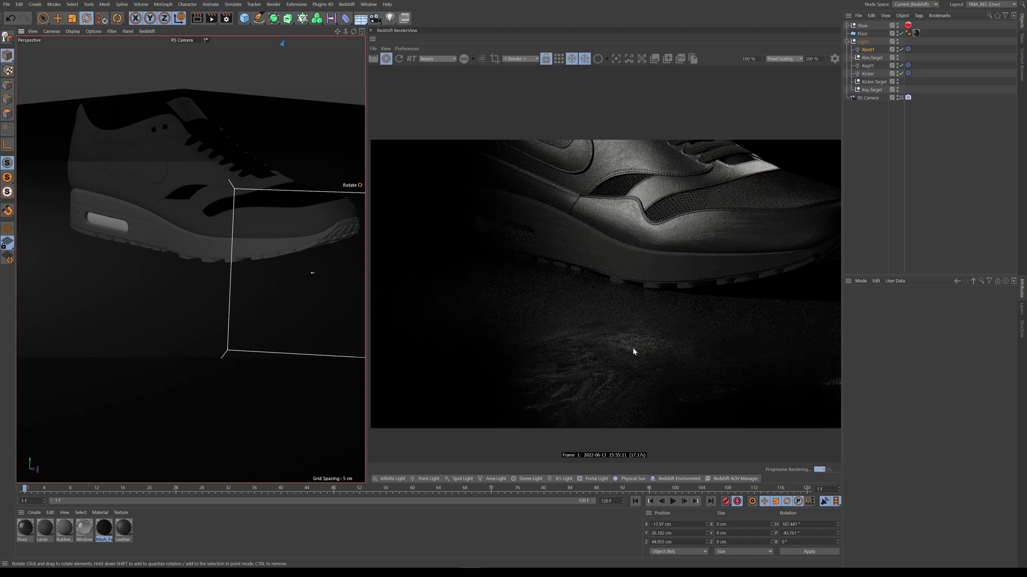
pyautogui.keyDown('alt'); pyautogui.moveTo(202, 244); pyautogui.dragTo(168, 297); pyautogui.keyUp('alt')
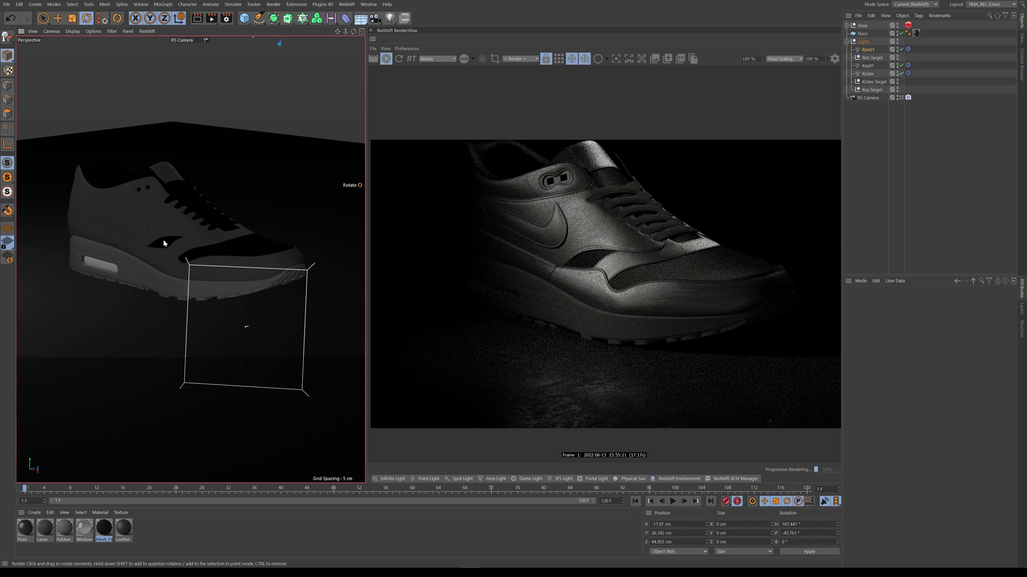
pyautogui.keyDown('alt'); pyautogui.moveTo(164, 244); pyautogui.dragTo(209, 280); pyautogui.keyUp('alt')
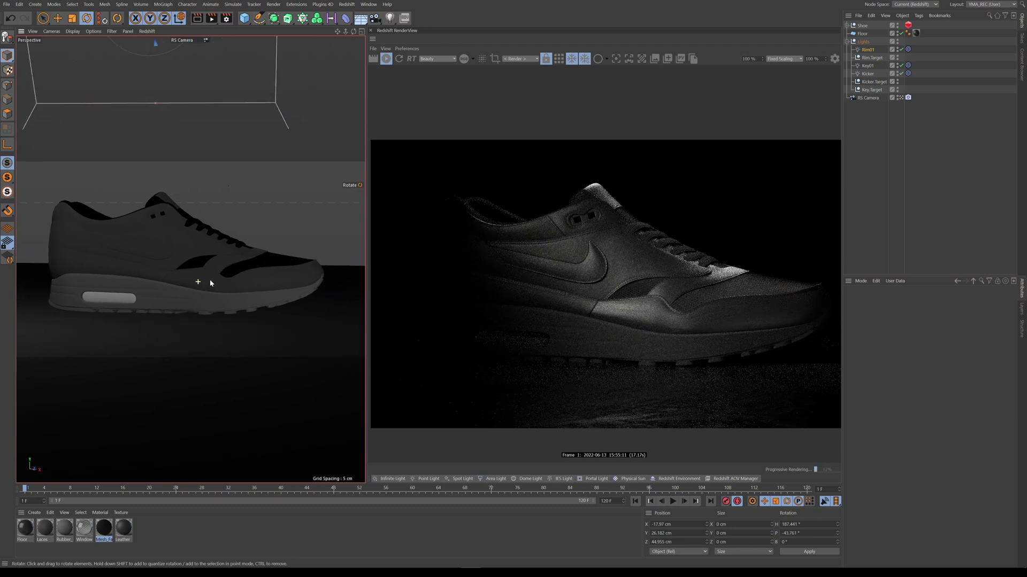
pyautogui.keyDown('alt'); pyautogui.moveTo(209, 279); pyautogui.dragTo(130, 296, button='right'); pyautogui.keyUp('alt')
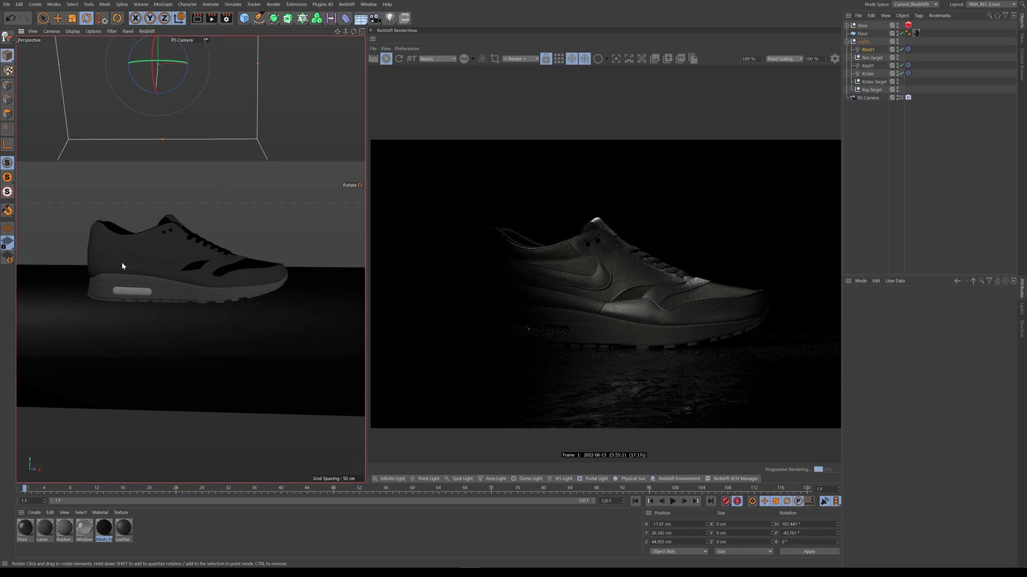
pyautogui.keyDown('alt'); pyautogui.moveTo(122, 266); pyautogui.dragTo(196, 303); pyautogui.keyUp('alt')
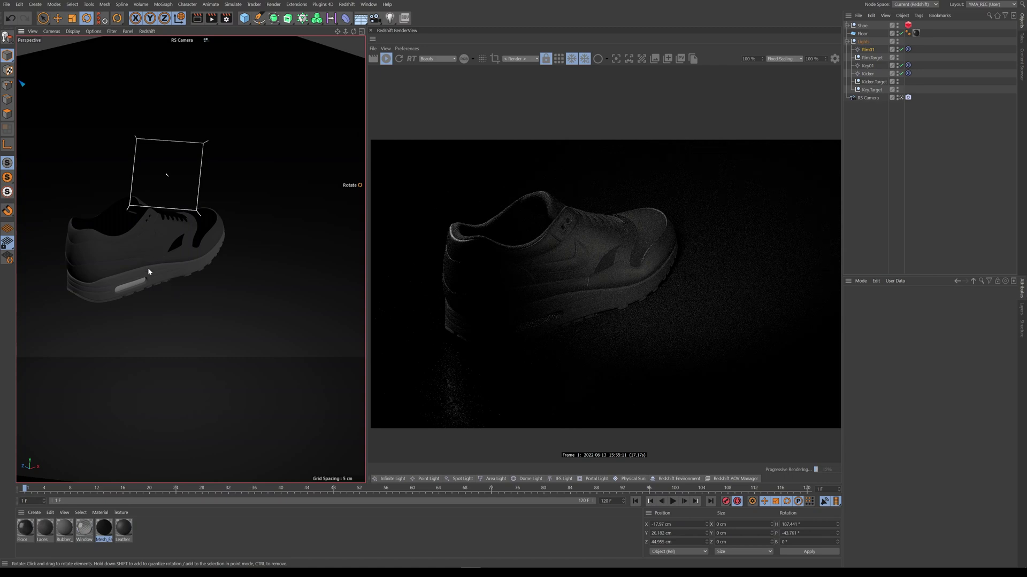
pyautogui.keyDown('alt'); pyautogui.moveTo(149, 272); pyautogui.dragTo(245, 252); pyautogui.keyUp('alt')
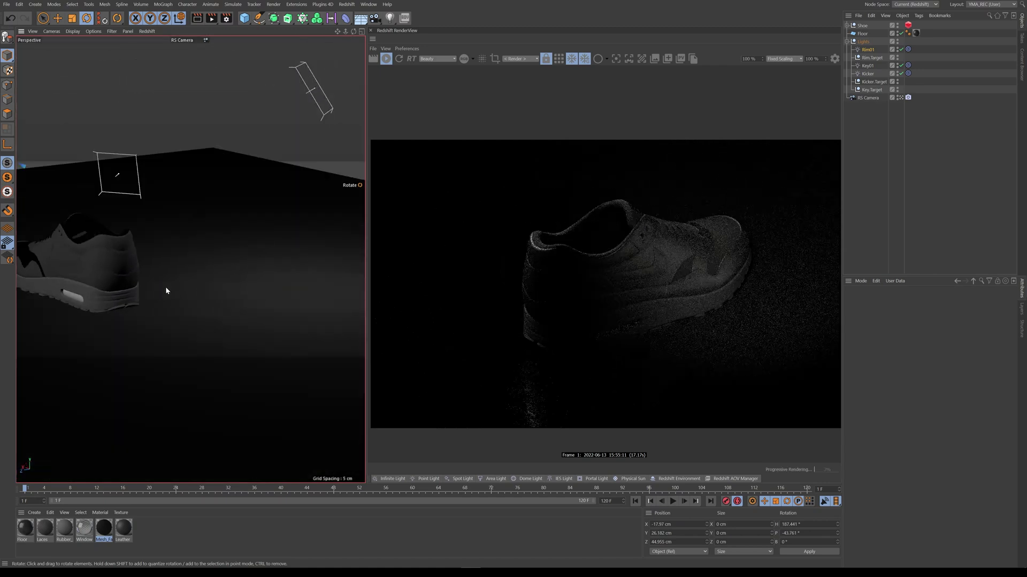
pyautogui.keyDown('alt'); pyautogui.moveTo(165, 289); pyautogui.dragTo(321, 247); pyautogui.keyUp('alt')
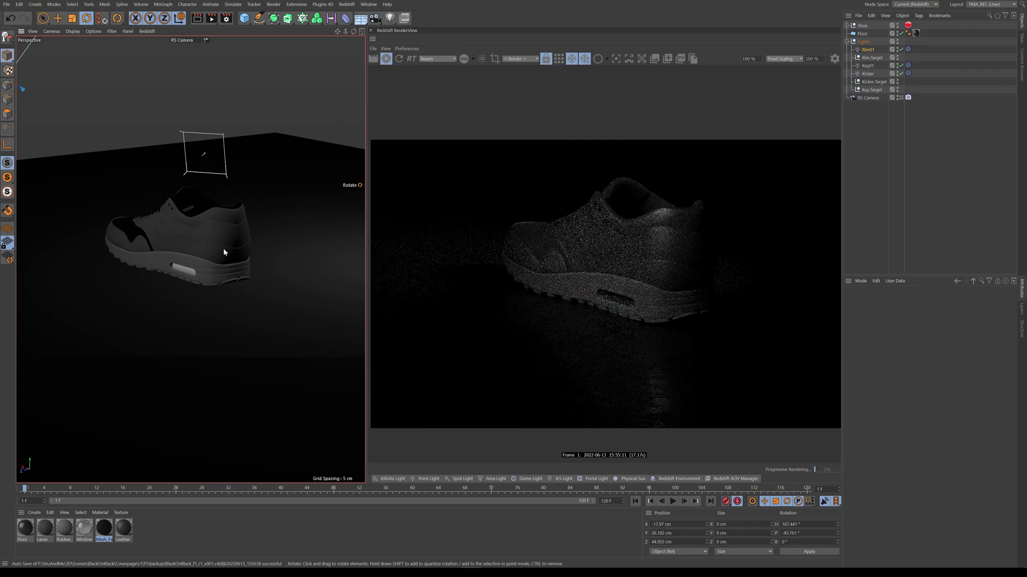
pyautogui.keyDown('alt'); pyautogui.moveTo(226, 252); pyautogui.dragTo(253, 281); pyautogui.keyUp('alt')
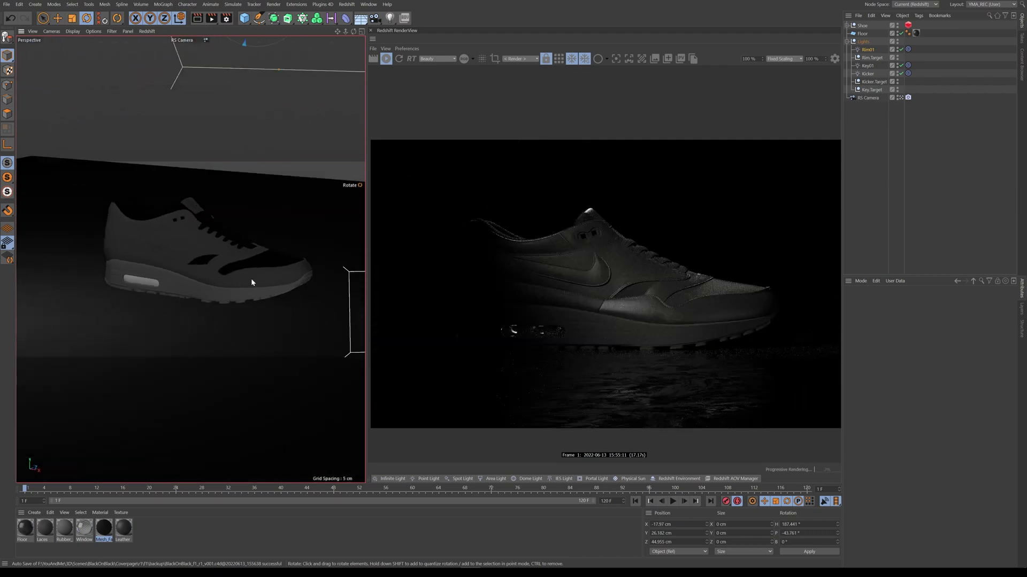
# - Switch to the open project BlackOnBack_f2_r1_v001.c4d and start its live Redshift render
pyautogui.click(368, 4)
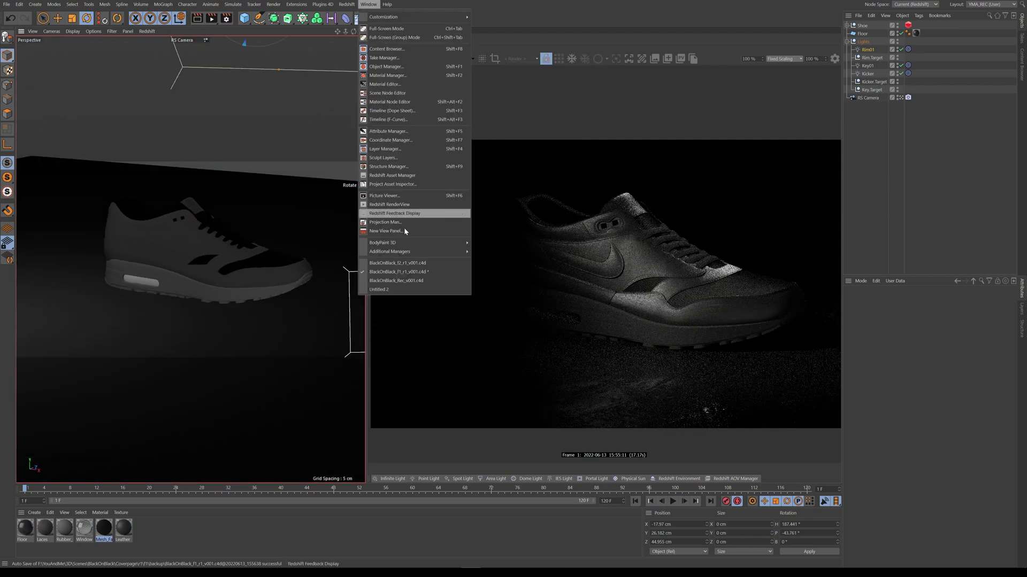
pyautogui.click(420, 263)
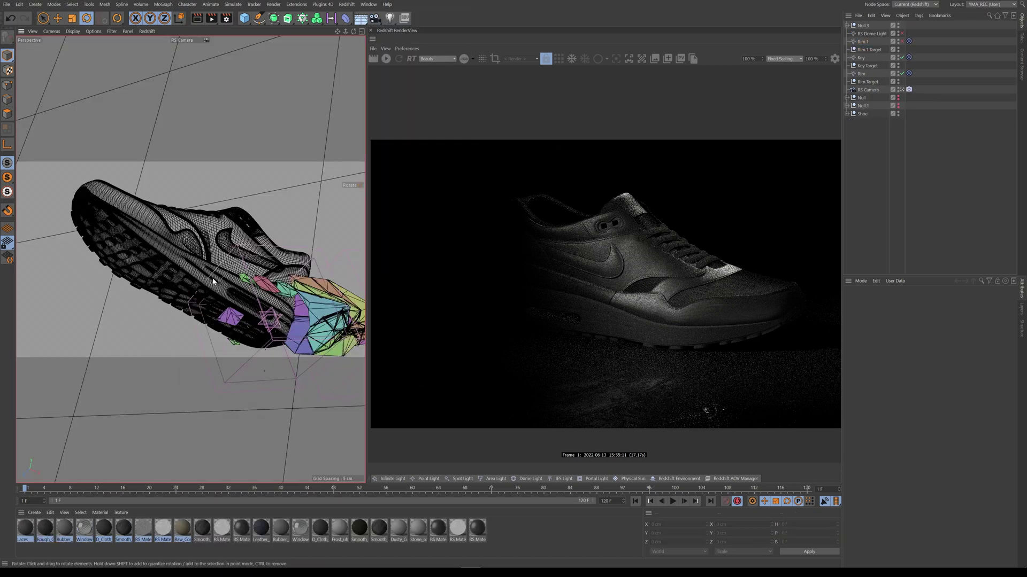
pyautogui.click(385, 58)
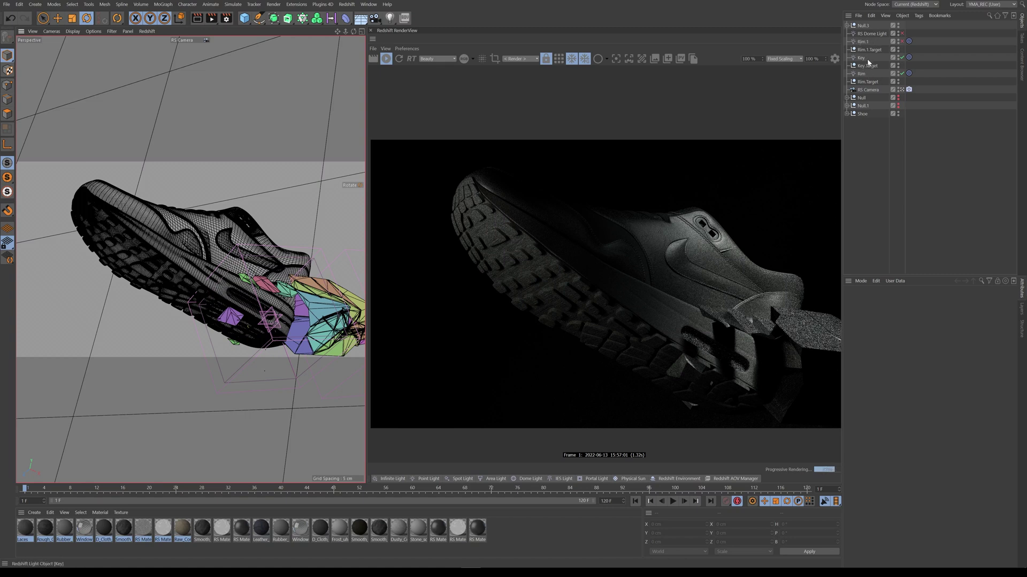
# - Turn off the Rim light to isolate the Key light, and check the file path of the Key light's texture image
pyautogui.click(898, 74)
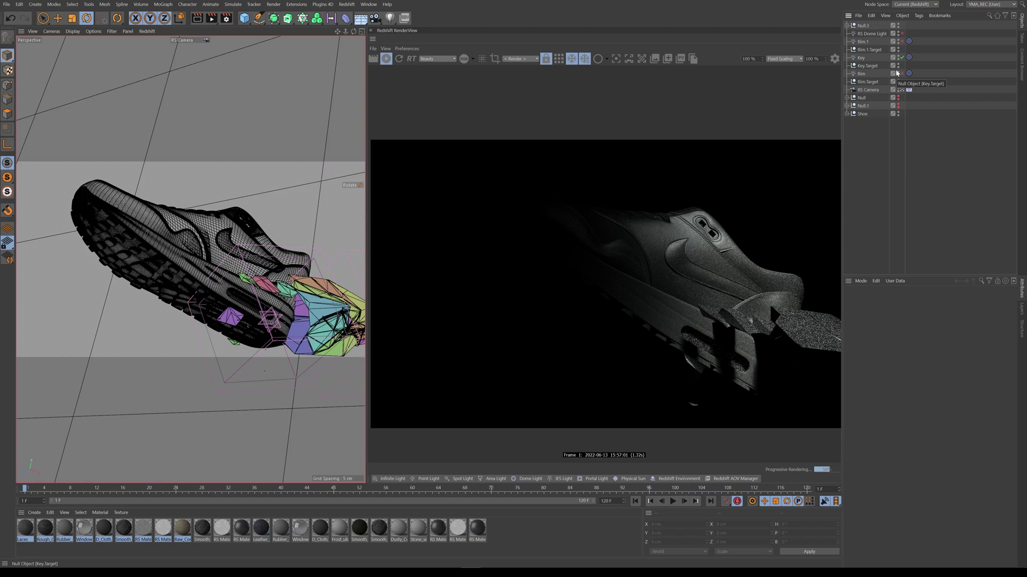
pyautogui.click(861, 57)
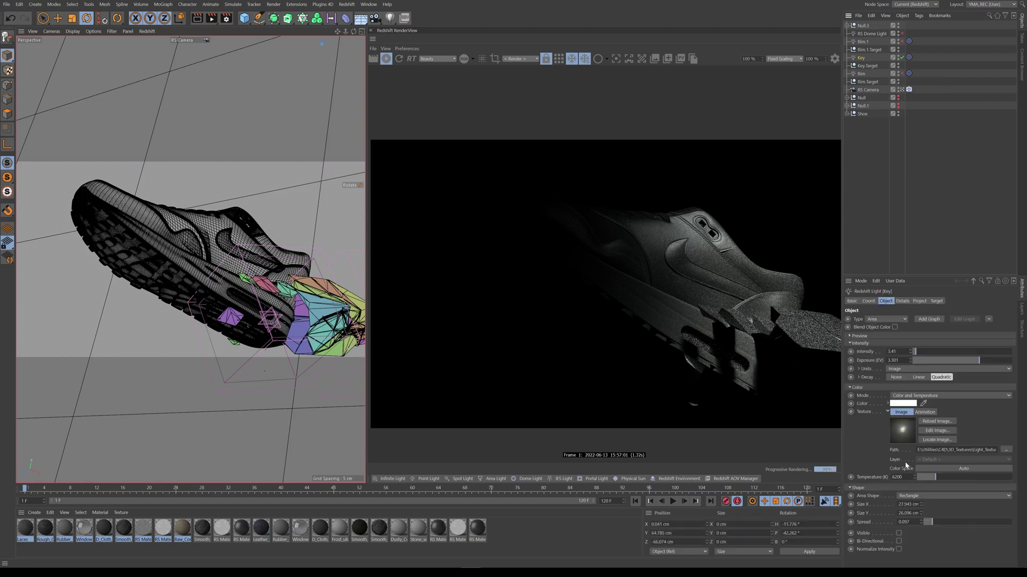
pyautogui.click(928, 449)
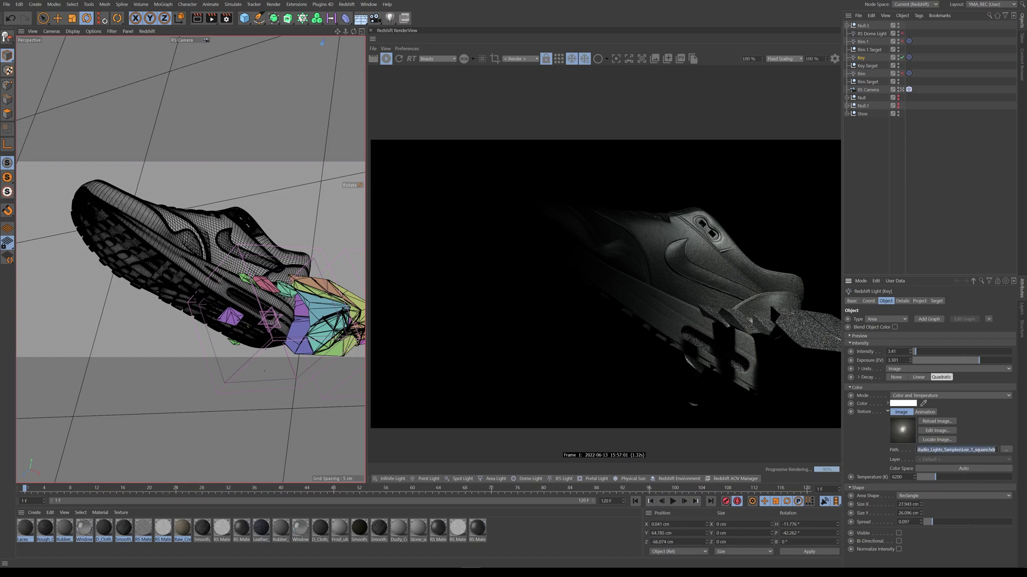
pyautogui.moveTo(951, 450); pyautogui.dragTo(1011, 450)
pyautogui.click(960, 449)
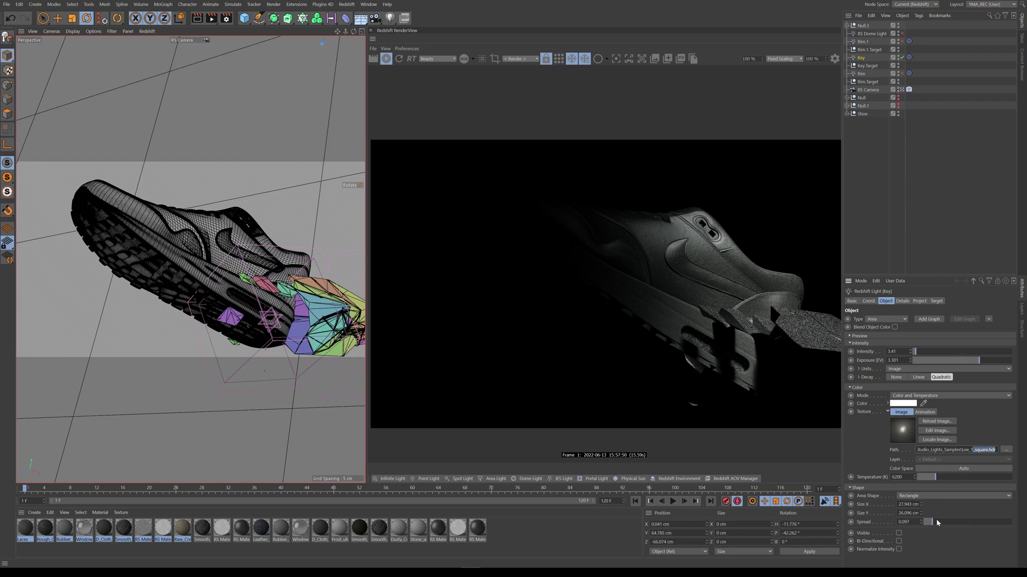
# - Try a Spread of 0.885 on the Key light, return it to 0.097, and turn the Rim light back on
pyautogui.click(1002, 523)
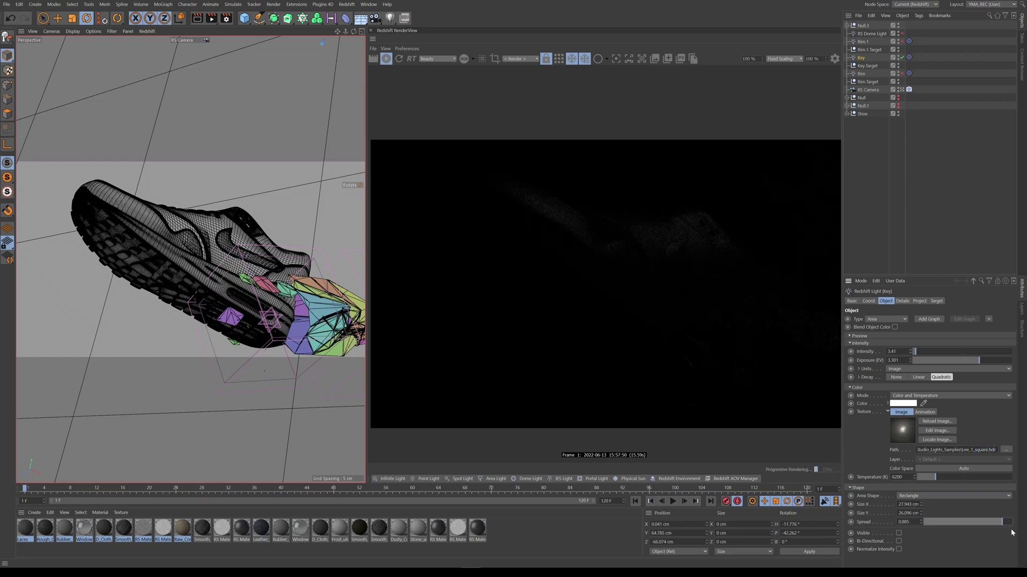
pyautogui.click(931, 521)
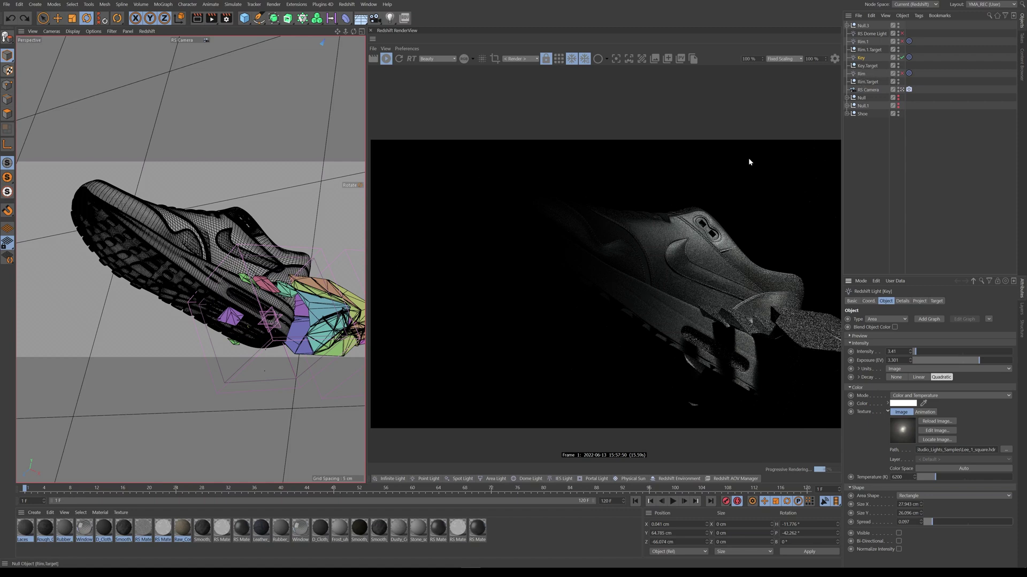
pyautogui.click(863, 74)
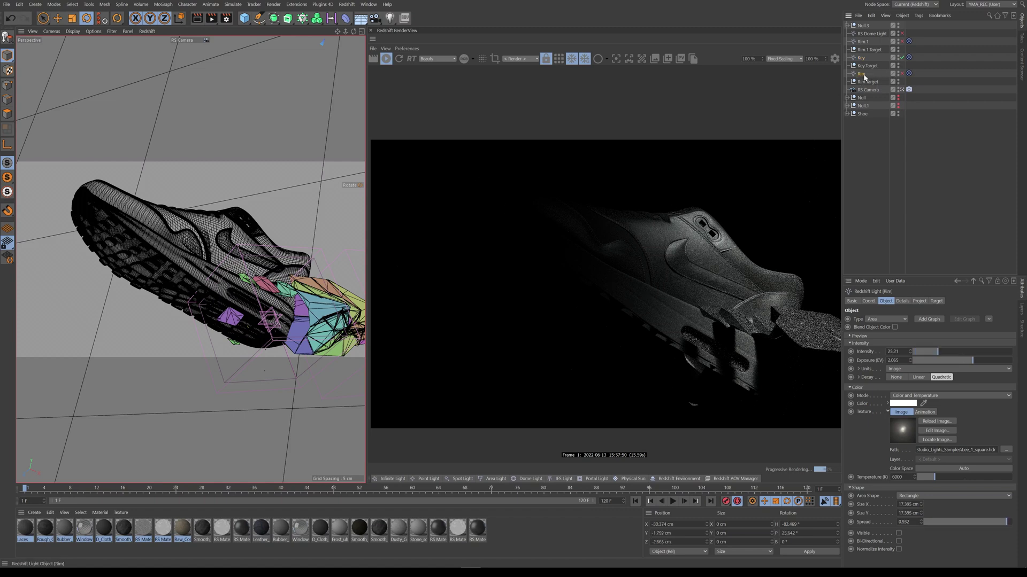
pyautogui.click(901, 74)
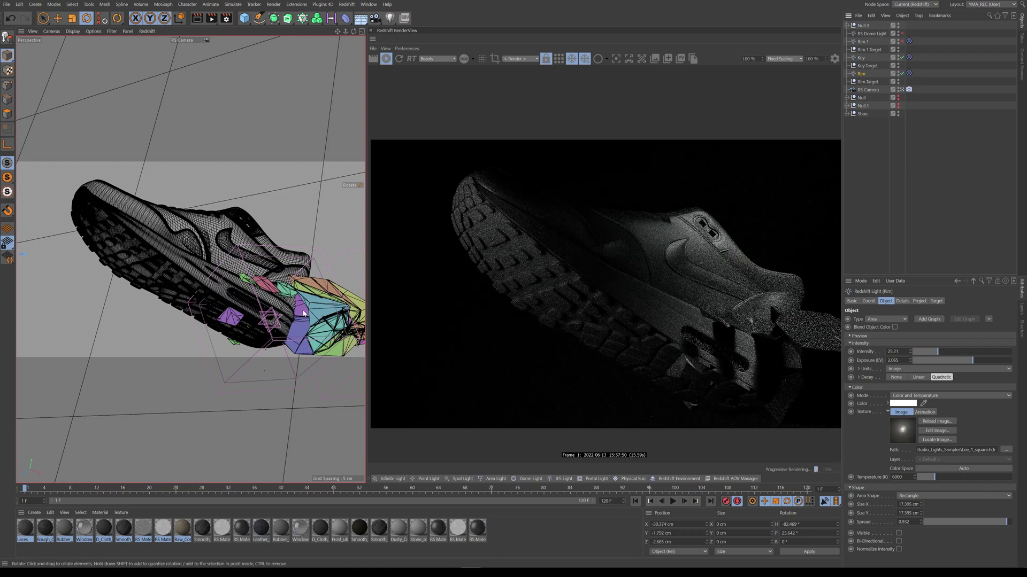
# - Lock the render view to RS Camera so that moving around the scene does not change the rendered shot
pyautogui.middleClick(268, 326)
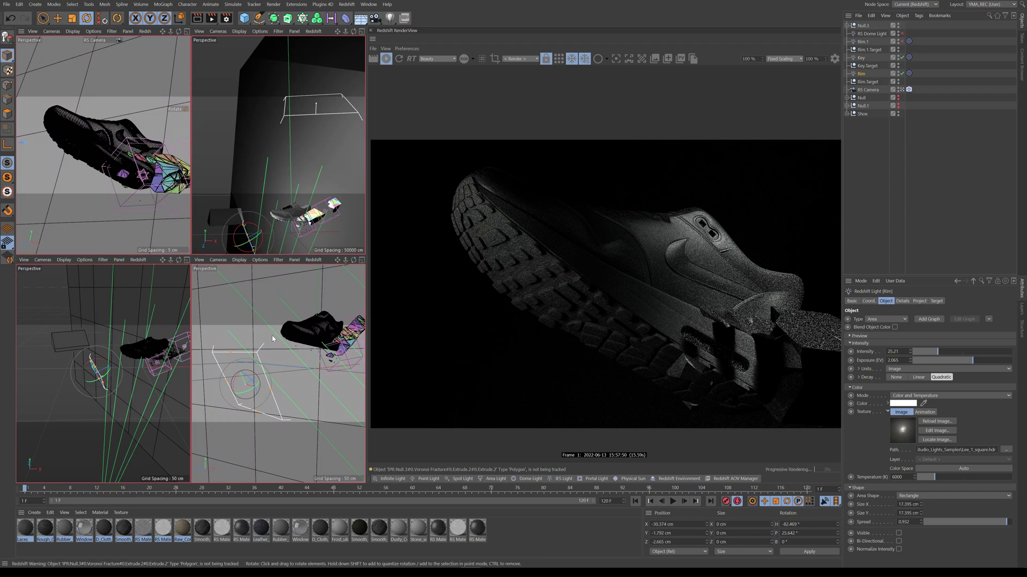
pyautogui.middleClick(275, 344)
pyautogui.scroll(-4, 205, 309)
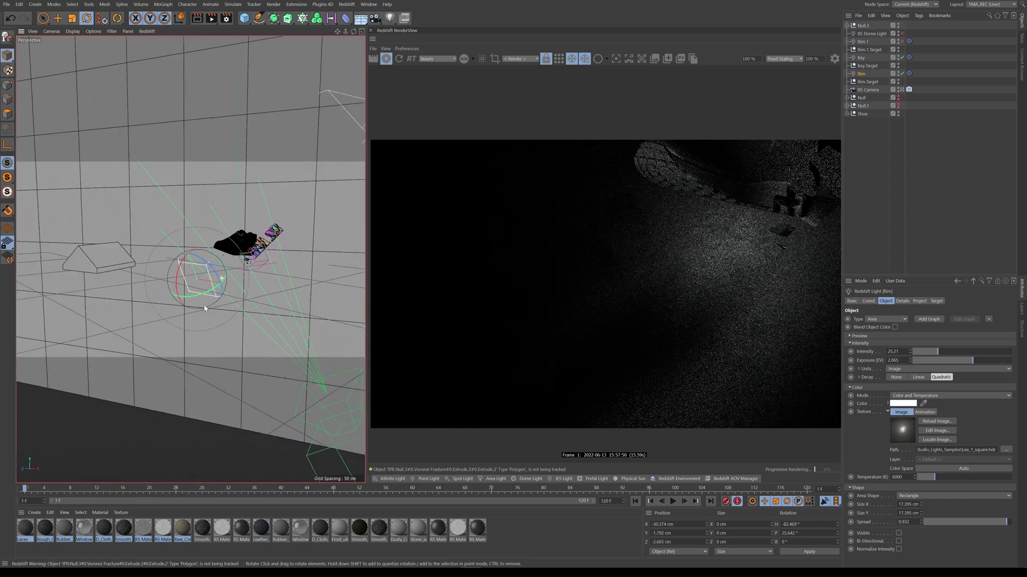
pyautogui.scroll(1, 249, 310)
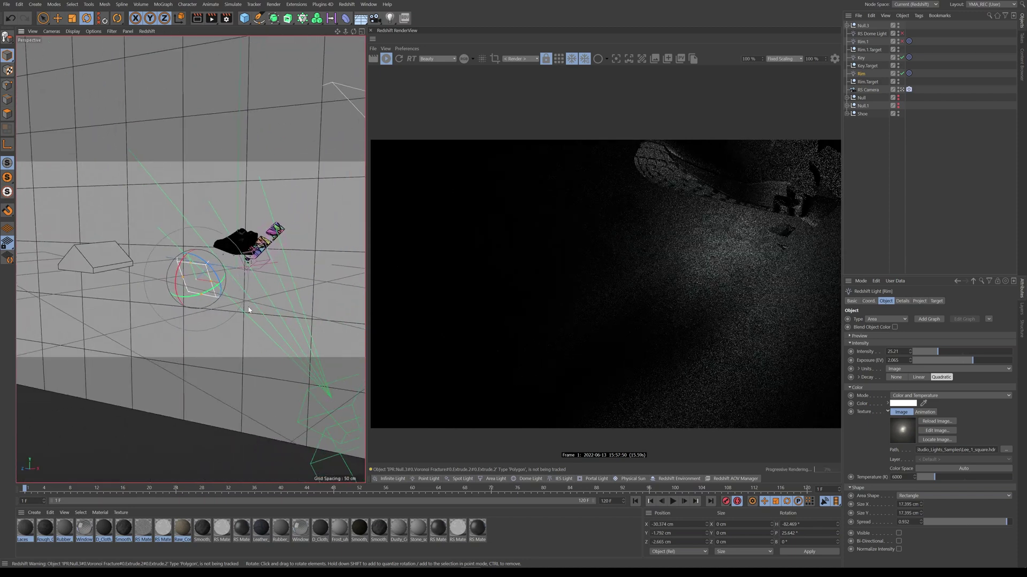
pyautogui.middleClick(278, 275)
pyautogui.middleClick(134, 134)
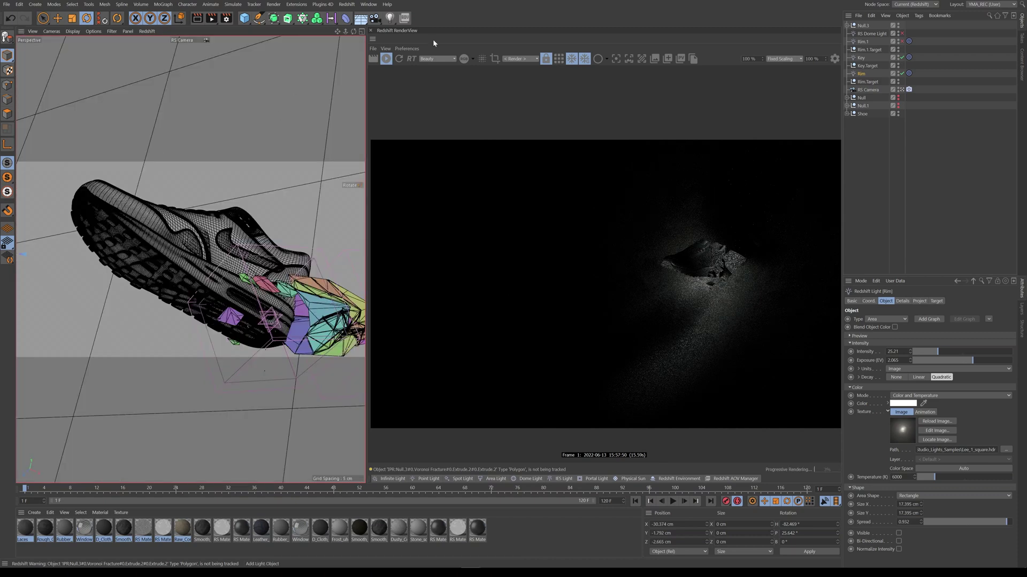
pyautogui.click(546, 58)
# - Examine the placement of the Rim light and the other lights around the shoe from several angles in a free perspective view
pyautogui.middleClick(235, 353)
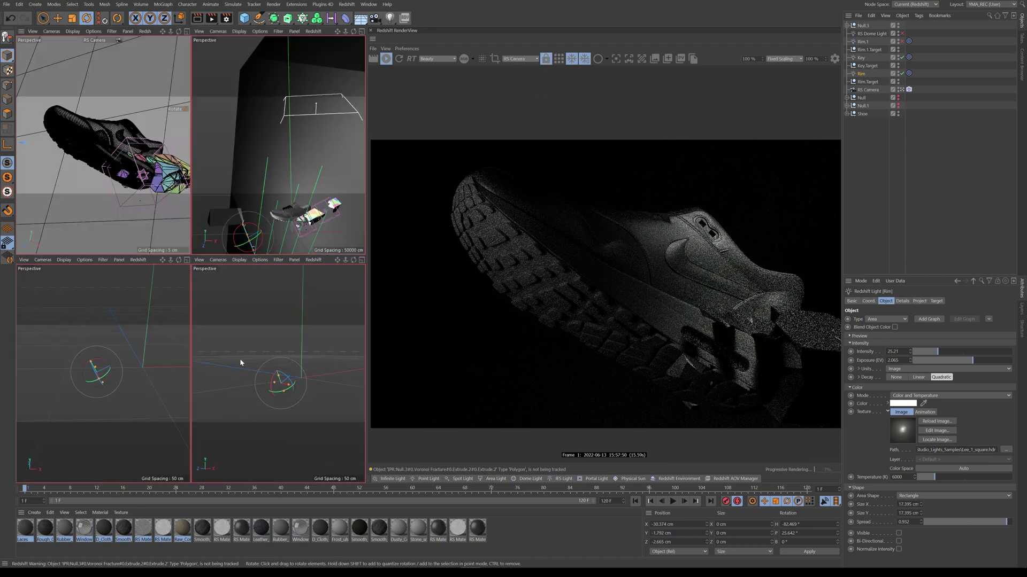
pyautogui.middleClick(240, 358)
pyautogui.keyDown('alt'); pyautogui.moveTo(206, 341); pyautogui.dragTo(46, 274); pyautogui.keyUp('alt')
pyautogui.scroll(5, 230, 309)
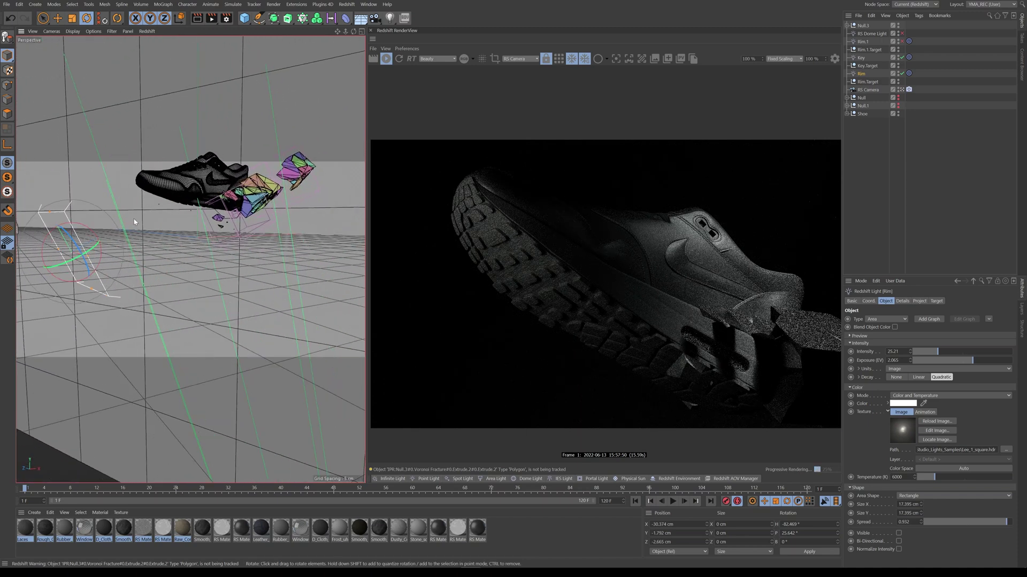
pyautogui.scroll(-5, 134, 221)
pyautogui.keyDown('alt'); pyautogui.moveTo(134, 221); pyautogui.dragTo(187, 234); pyautogui.keyUp('alt')
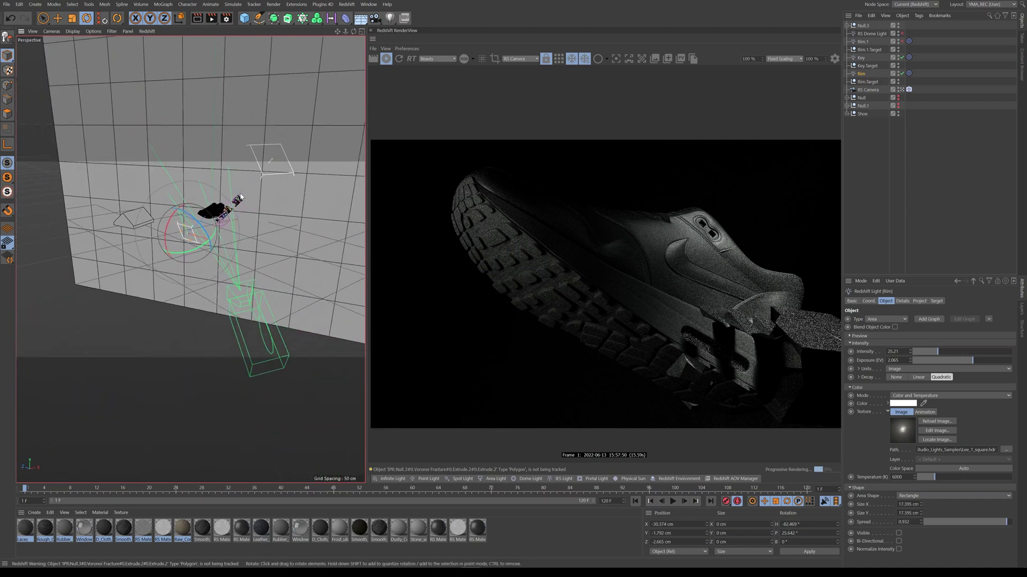
pyautogui.keyDown('alt'); pyautogui.moveTo(260, 164); pyautogui.dragTo(235, 192); pyautogui.keyUp('alt')
pyautogui.scroll(3, 235, 192)
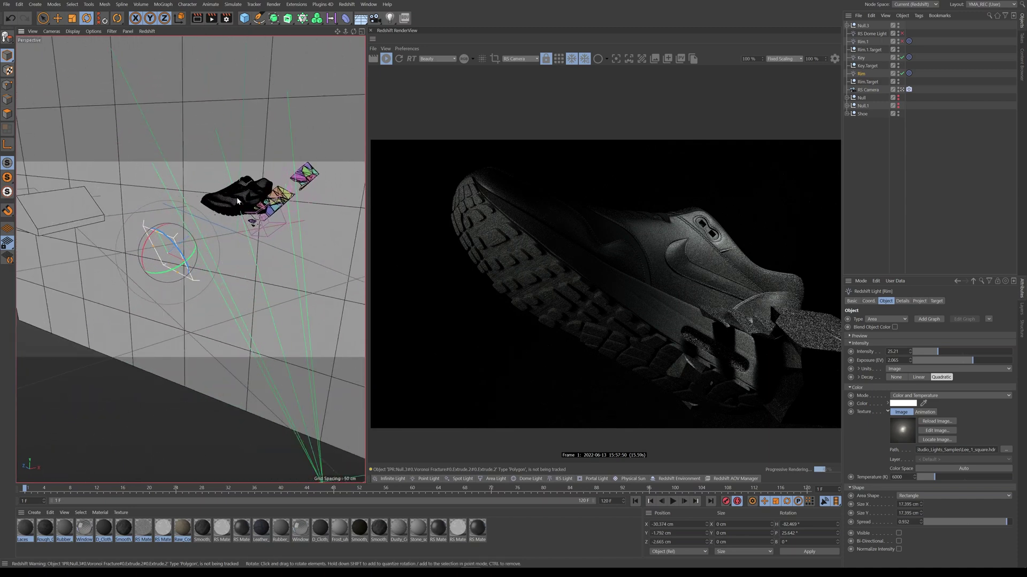